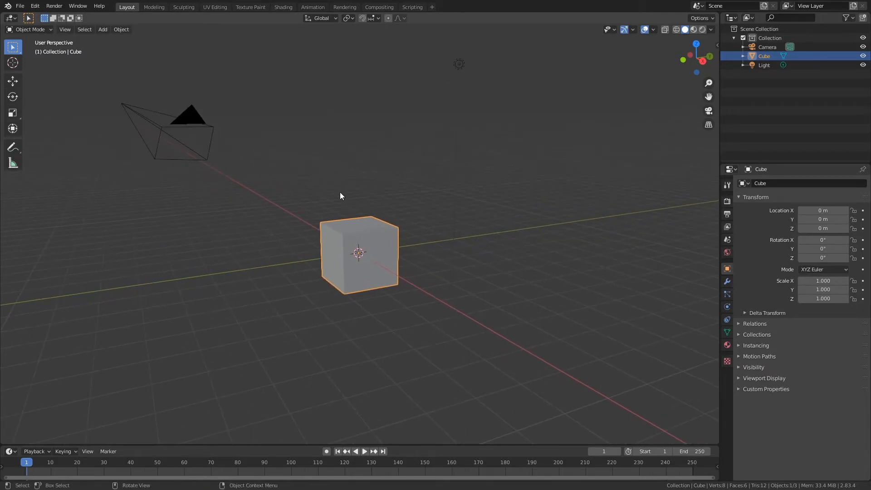
Step: Move the cube in front view to about X -2.62 m and Z 1.01 m, so its base rests on the ground line
{"action": "key", "text": "KP_1"}
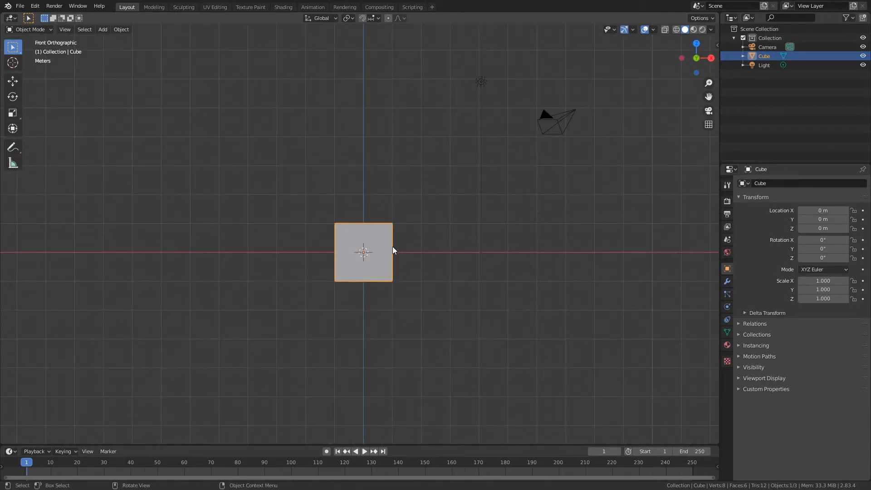
{"action": "left_click_drag", "start_coordinate": [391, 247], "coordinate": [313, 219]}
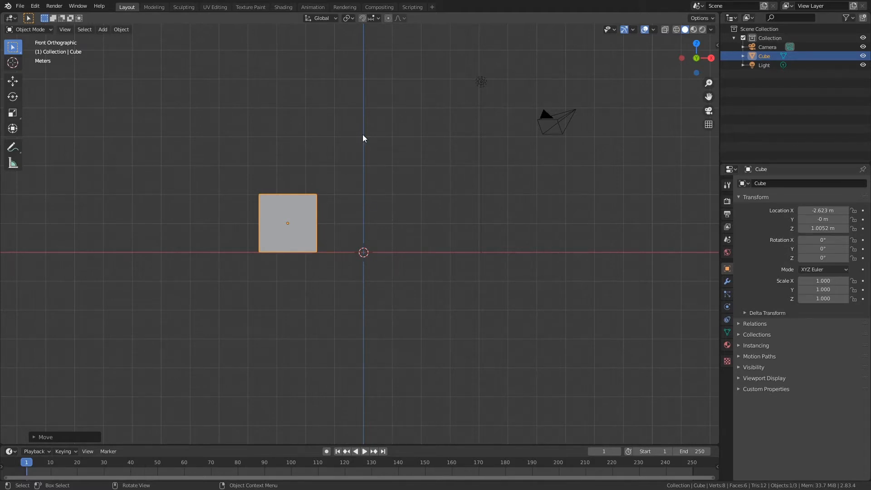
Step: Enter Edit Mode on the cube in right view, with solid shading and X-ray enabled
{"action": "key", "text": "KP_3"}
{"action": "key", "text": "Tab"}
{"action": "left_click", "coordinate": [395, 177]}
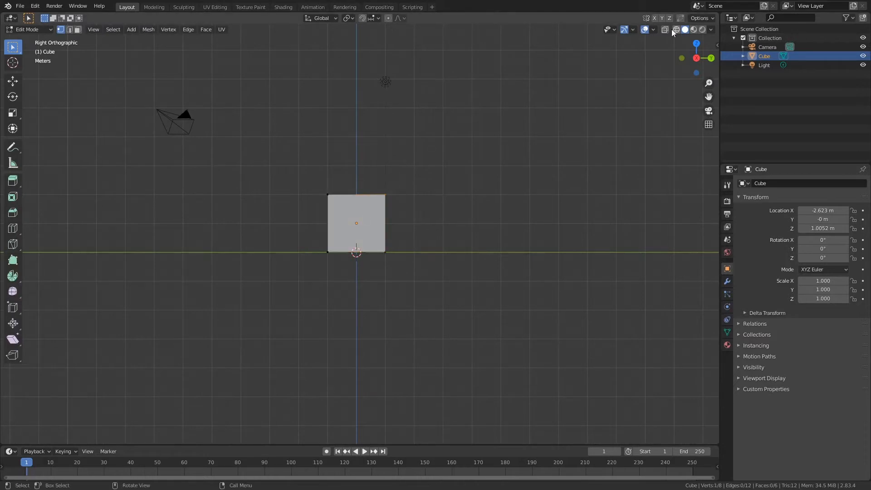
{"action": "key", "text": "z"}
{"action": "left_click", "coordinate": [364, 147]}
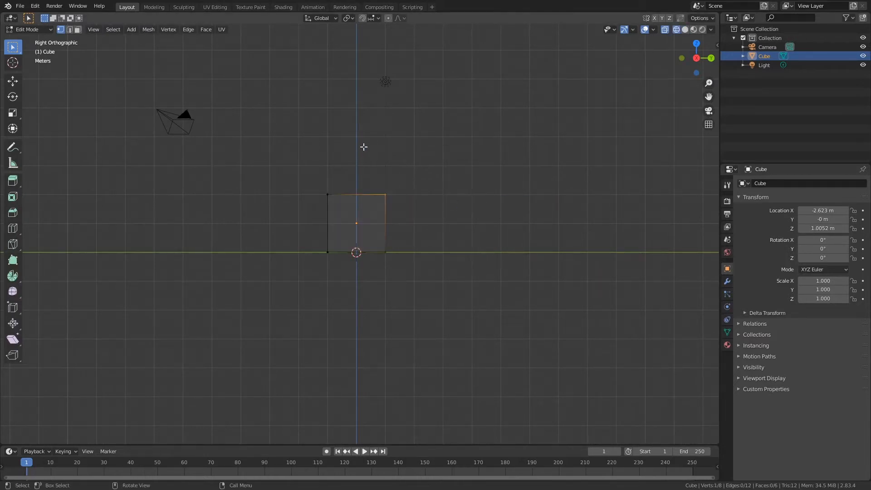
{"action": "key", "text": "alt+z"}
{"action": "key", "text": "z"}
{"action": "left_click", "coordinate": [463, 196]}
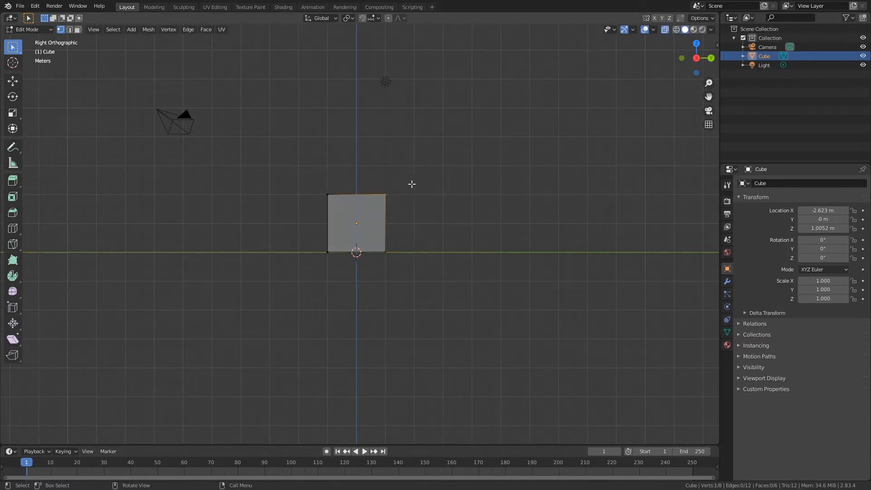
Step: Move both upper edges of the cube inward in side view to taper its profile into a narrow-topped trapezoid
{"action": "key", "text": "g"}
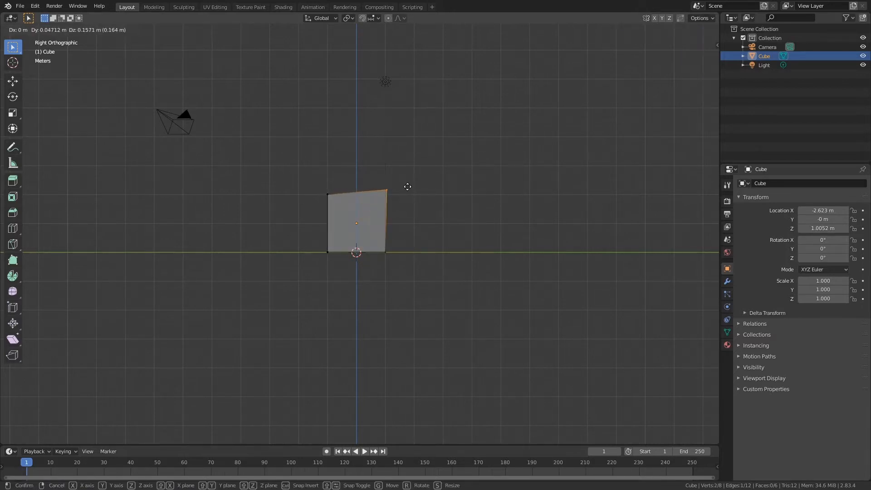
{"action": "left_click", "coordinate": [398, 188]}
{"action": "left_click", "coordinate": [327, 192]}
{"action": "key", "text": "g"}
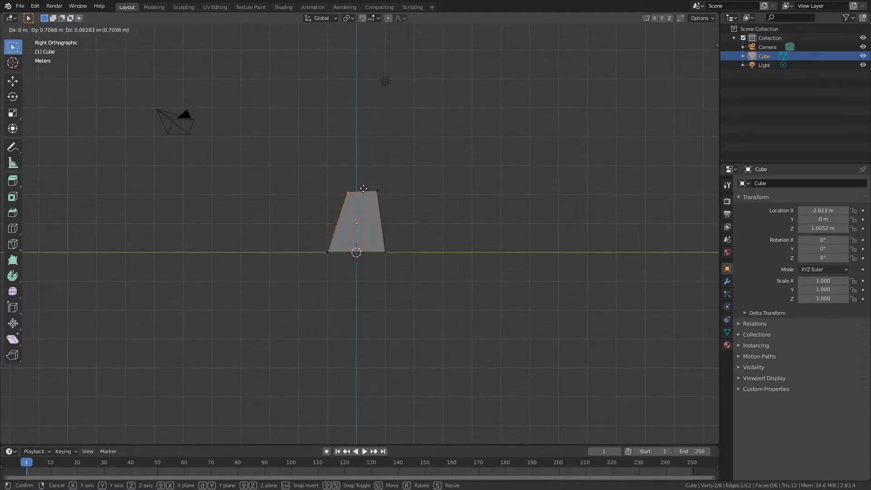
{"action": "left_click", "coordinate": [363, 187]}
Step: Raise the entire mesh 1 m along Z in Edit Mode to bring the object's origin to its base
{"action": "key", "text": "a"}
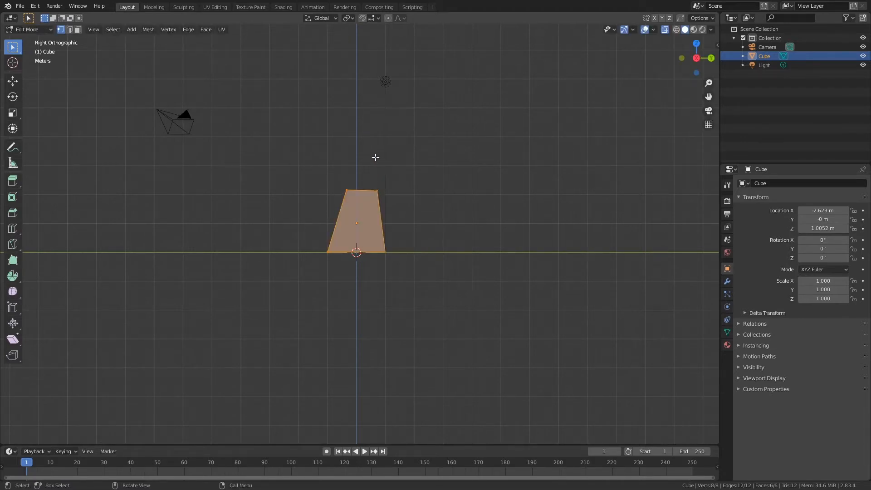
{"action": "key", "text": "g"}
{"action": "key", "text": "z"}
{"action": "key", "text": "1"}
{"action": "key", "text": "Return"}
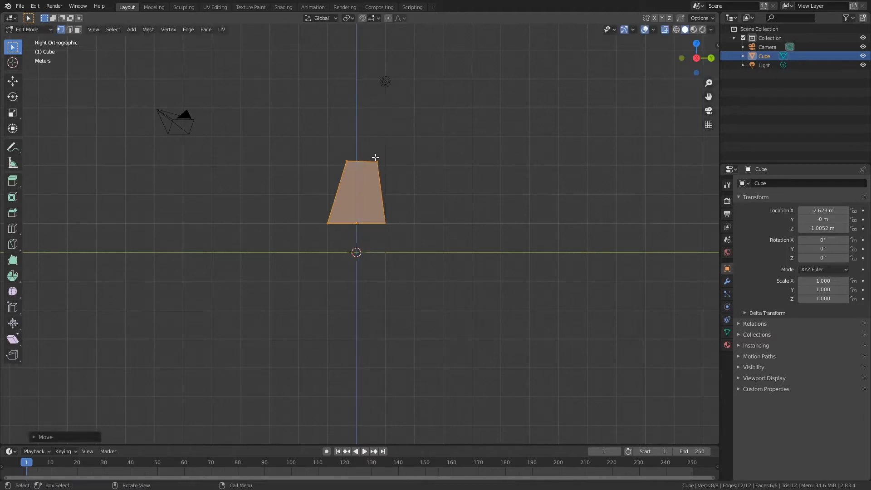
Step: Lower the object in Object Mode until its base sits at ground level, and scale it to about 0.53 along Y
{"action": "key", "text": "Tab"}
{"action": "key", "text": "g"}
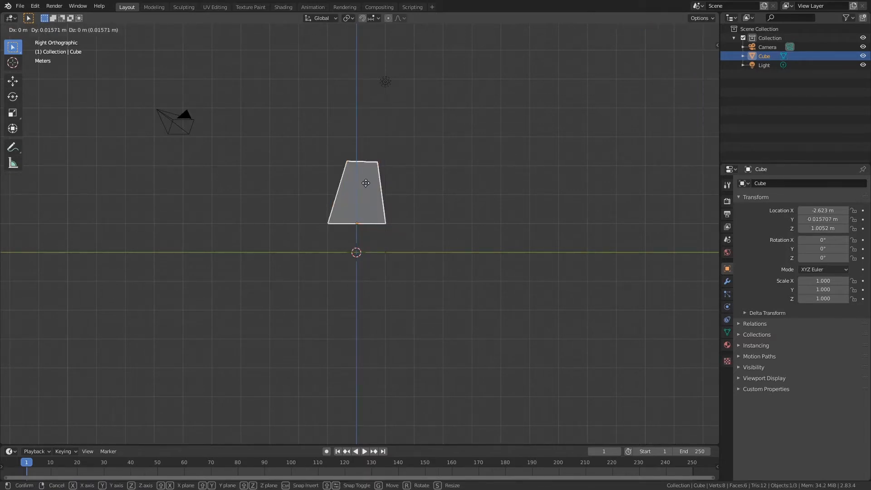
{"action": "left_click", "coordinate": [368, 216]}
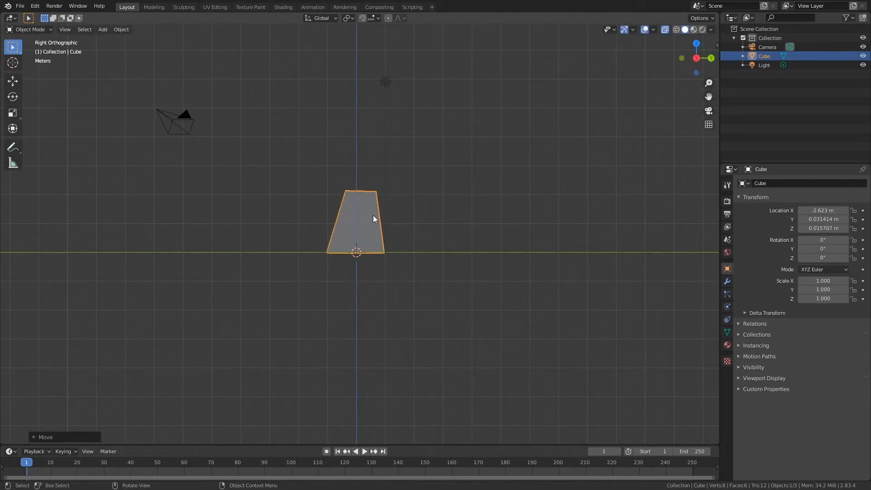
{"action": "key", "text": "s"}
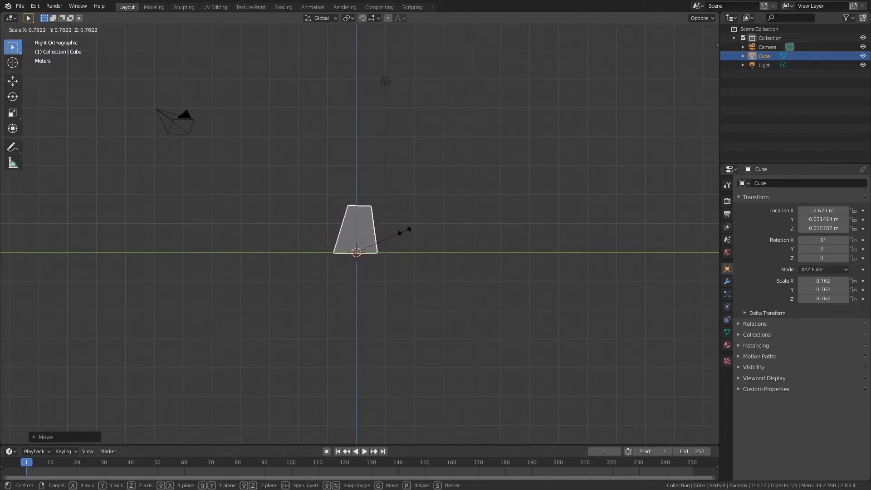
{"action": "key", "text": "y"}
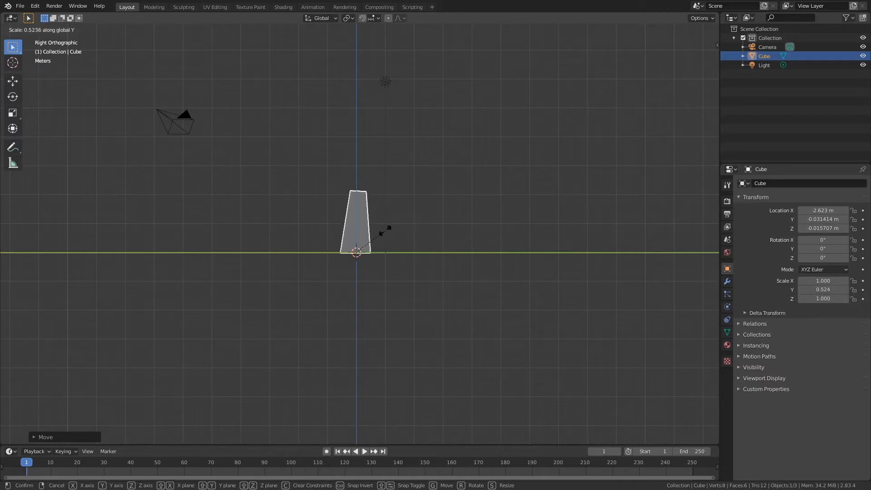
{"action": "left_click", "coordinate": [384, 231]}
Step: Move the vertices at the block's +X end about 0.3 m towards negative Y in top view
{"action": "key", "text": "KP_1"}
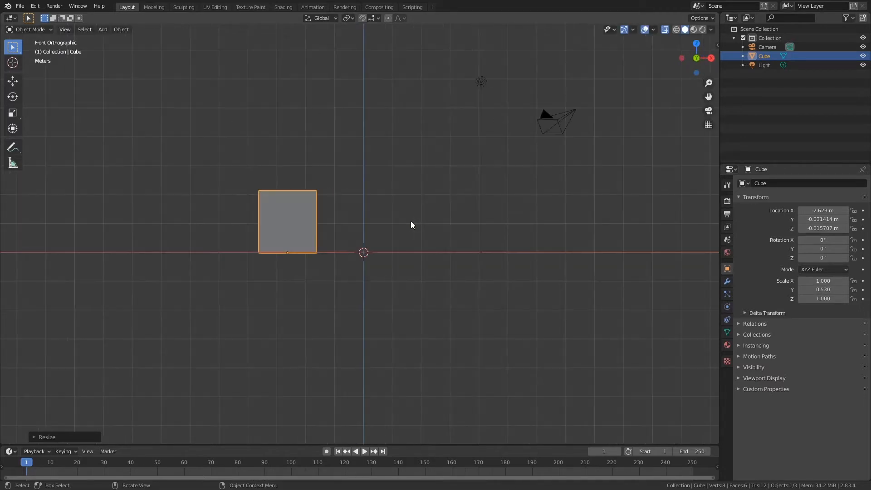
{"action": "key", "text": "Tab"}
{"action": "key", "text": "KP_7"}
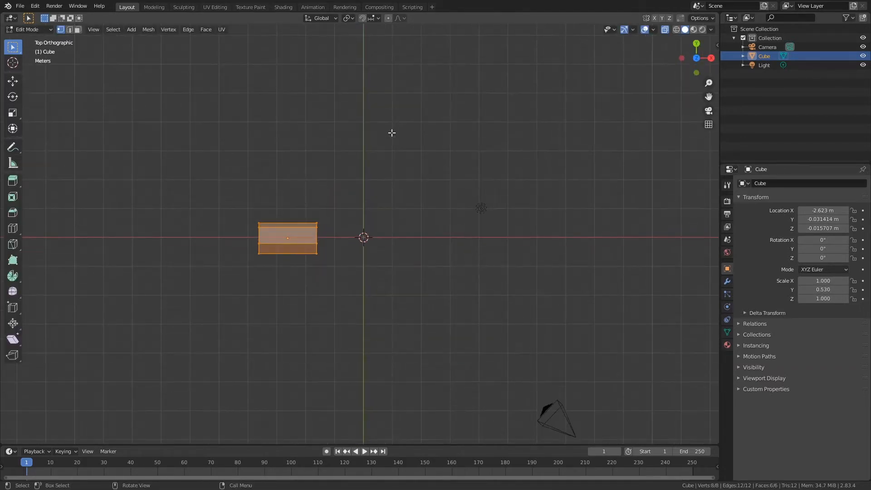
{"action": "key", "text": "alt+z"}
{"action": "key", "text": "alt+z"}
{"action": "left_click_drag", "start_coordinate": [344, 193], "coordinate": [299, 268]}
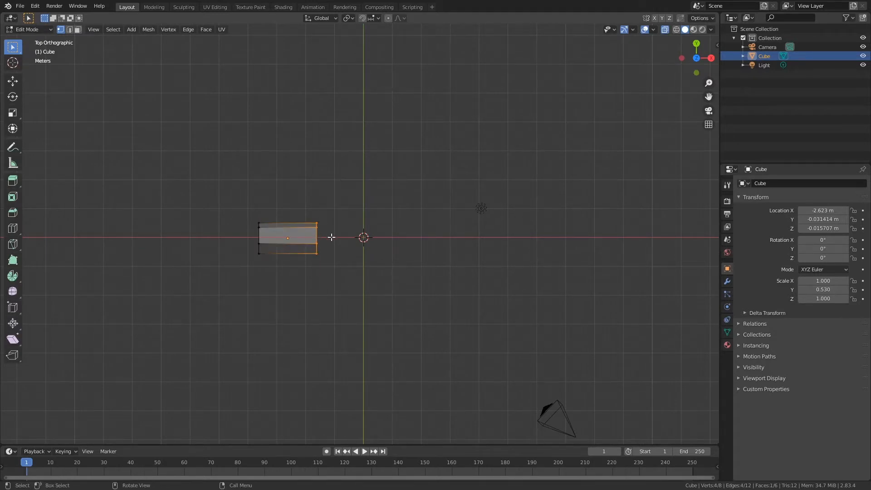
{"action": "key", "text": "g"}
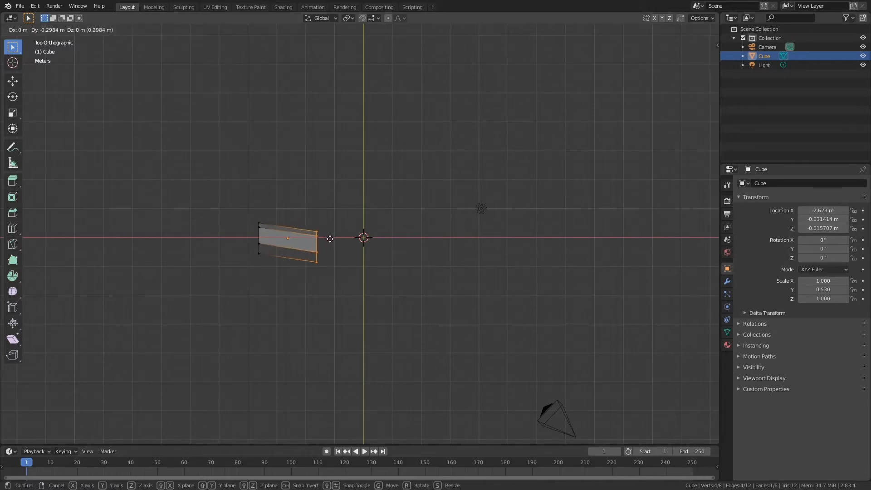
{"action": "left_click", "coordinate": [329, 238]}
{"action": "middle_click_drag", "start_coordinate": [365, 267], "coordinate": [346, 240]}
{"action": "key", "text": "KP_7"}
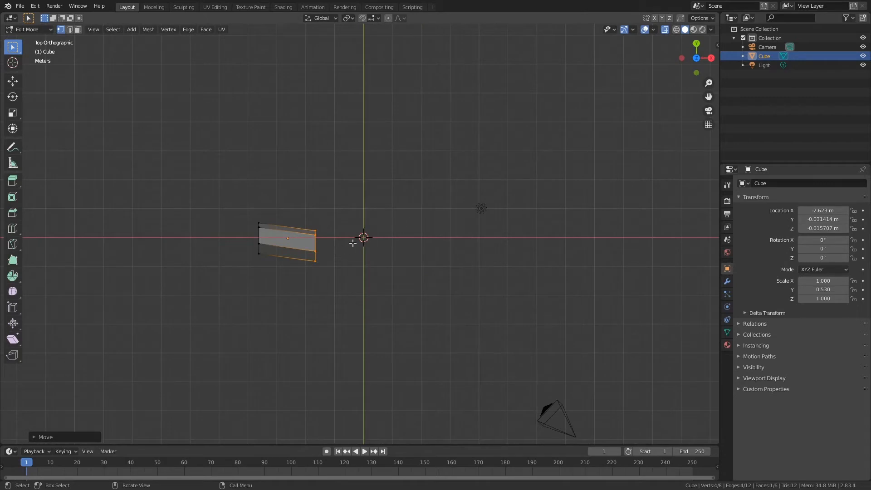
Step: Extrude the block's +X end five times in top view to form a gently curving wall that bends towards +Y
{"action": "key", "text": "n"}
{"action": "key", "text": "ctrl"}
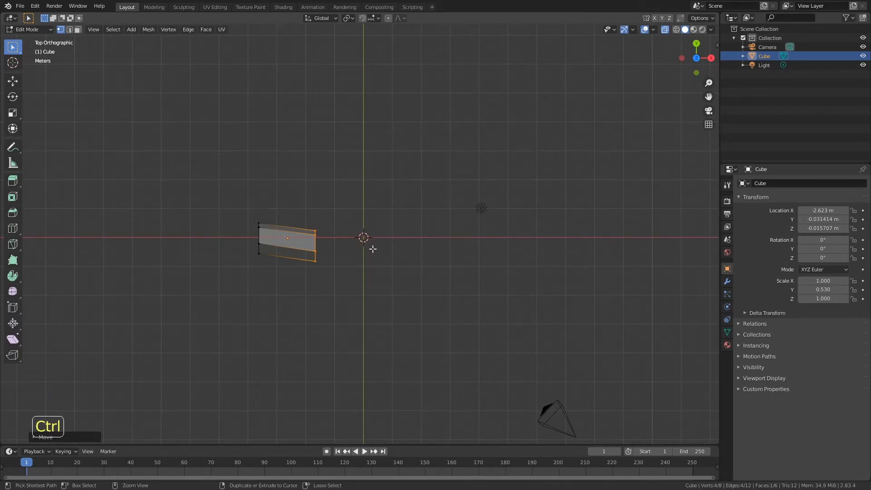
{"action": "right_click", "coordinate": [373, 249], "text": "ctrl"}
{"action": "right_click", "coordinate": [439, 245], "text": "ctrl"}
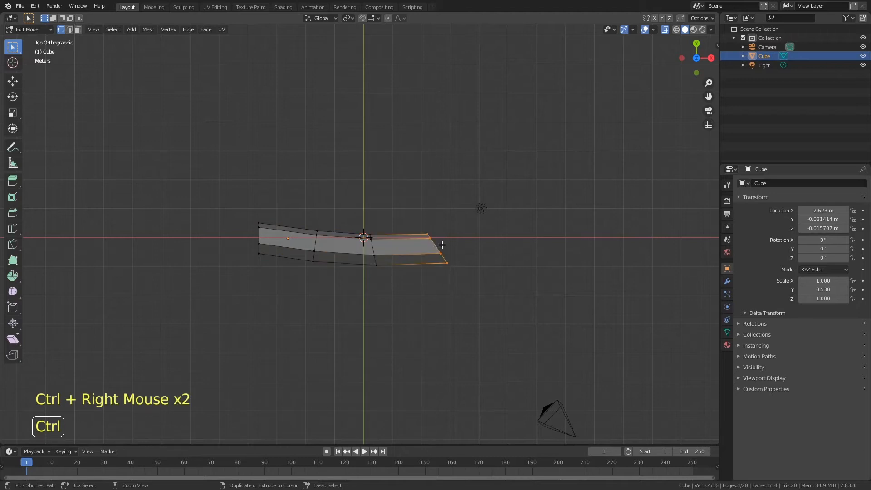
{"action": "right_click", "coordinate": [544, 250], "text": "ctrl"}
{"action": "right_click", "coordinate": [636, 236], "text": "ctrl"}
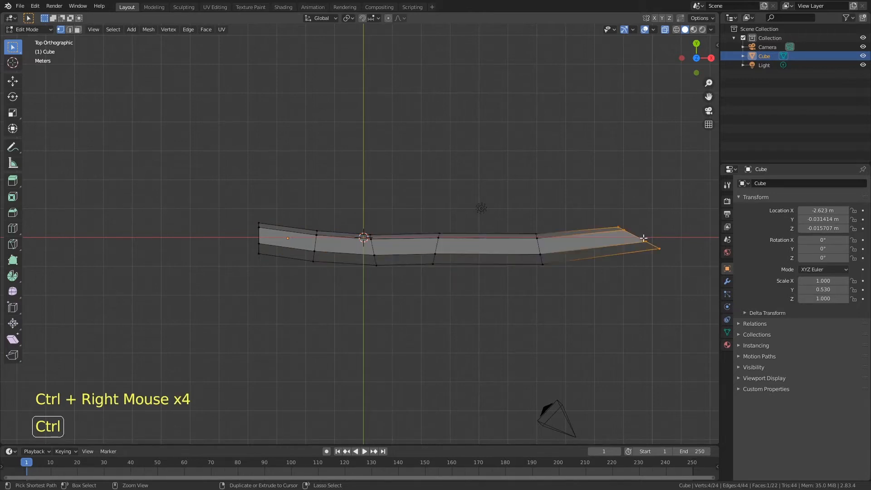
{"action": "right_click", "coordinate": [697, 217], "text": "ctrl"}
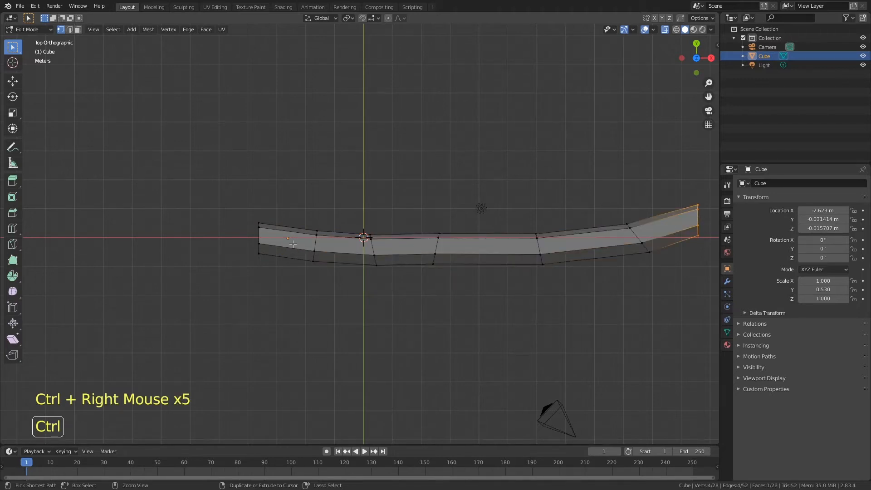
Step: Extrude the wall's -X end twice more along negative X, and return to Object Mode
{"action": "left_click_drag", "start_coordinate": [213, 187], "coordinate": [311, 281]}
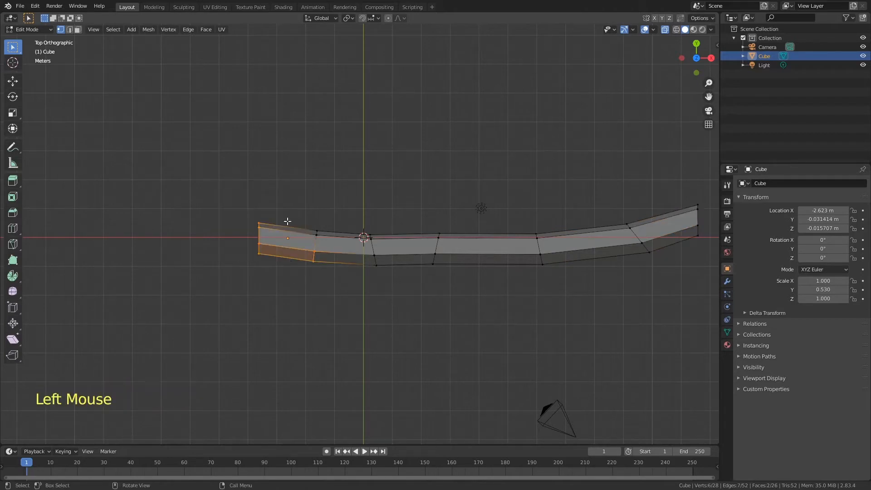
{"action": "right_click", "coordinate": [153, 229], "text": "ctrl"}
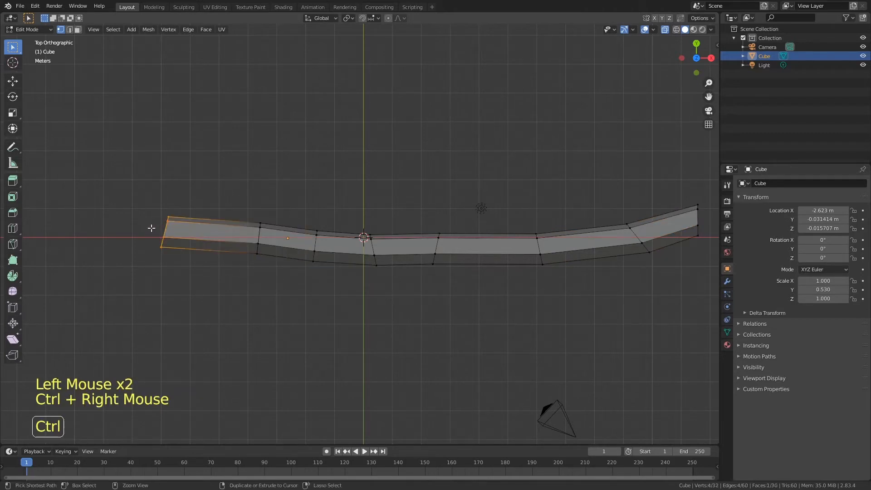
{"action": "right_click", "coordinate": [57, 238], "text": "ctrl"}
{"action": "key", "text": "Tab"}
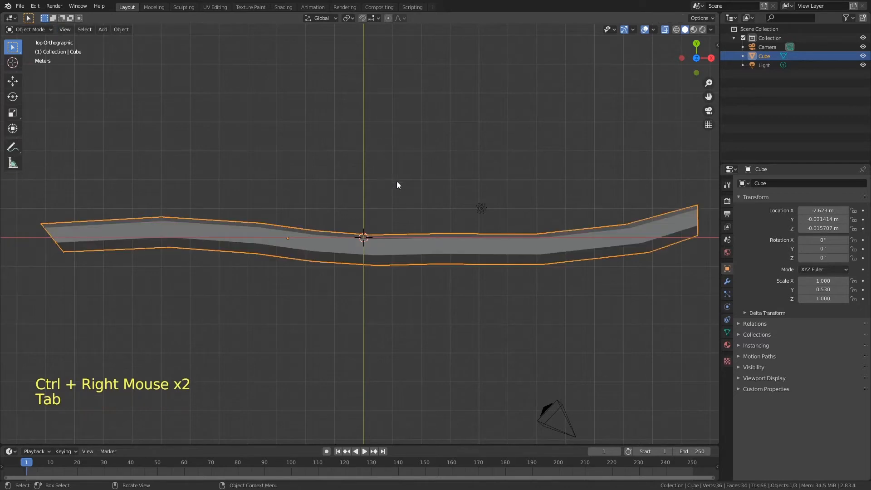
Step: Save the scene as PlanoMuralha.blend in the 3D folder
{"action": "middle_click_drag", "start_coordinate": [456, 205], "coordinate": [430, 171]}
{"action": "key", "text": "KP_1"}
{"action": "middle_click_drag", "start_coordinate": [438, 89], "coordinate": [392, 226], "text": "ctrl"}
{"action": "key", "text": "ctrl+s"}
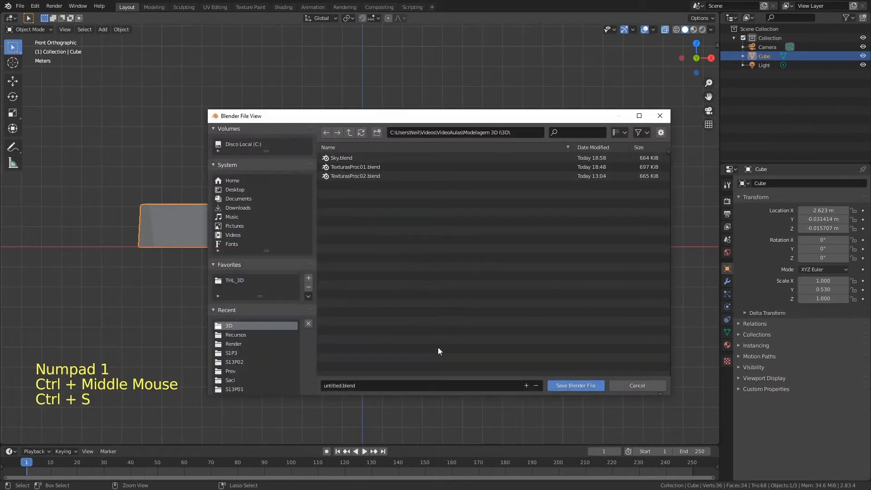
{"action": "left_click", "coordinate": [385, 386]}
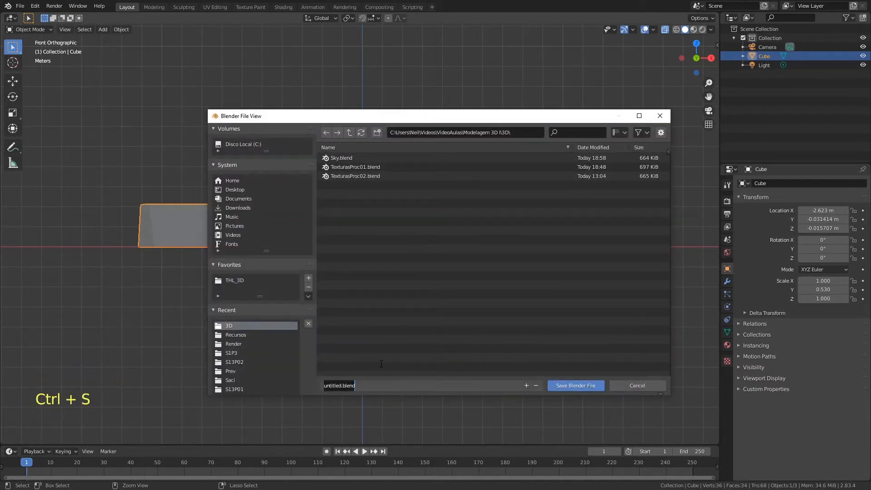
{"action": "type", "text": "Plano"}
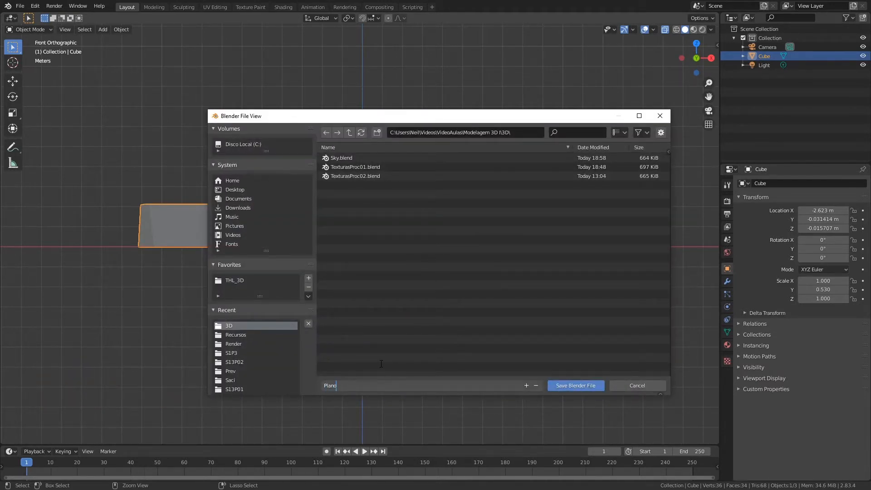
{"action": "type", "text": "Muralha"}
{"action": "key", "text": "Return"}
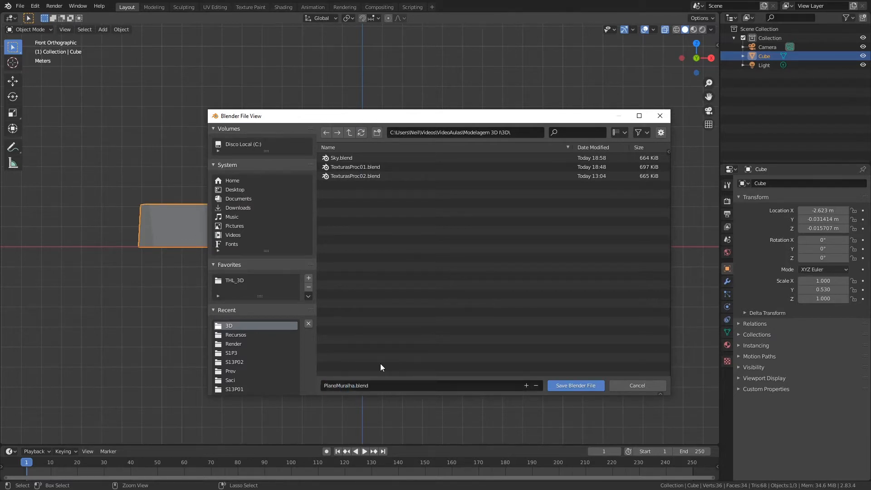
Step: Add a ground plane at the origin and scale it by 20
{"action": "key", "text": "shift+a"}
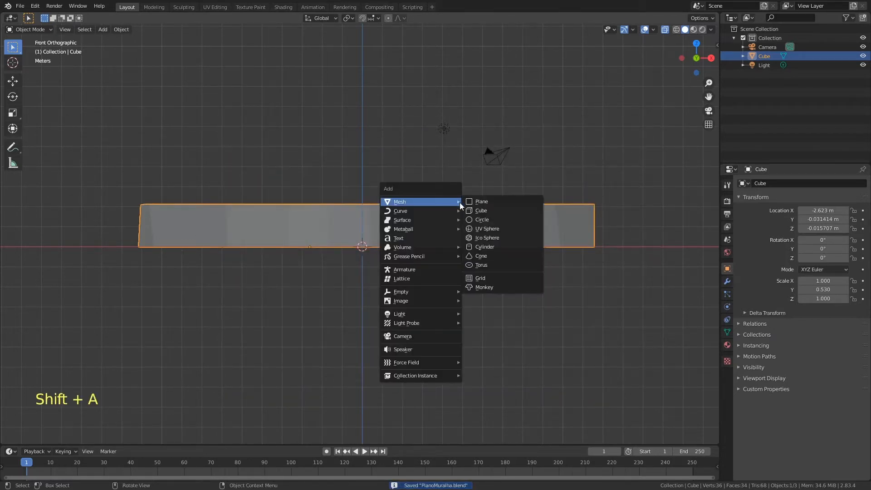
{"action": "left_click", "coordinate": [471, 203]}
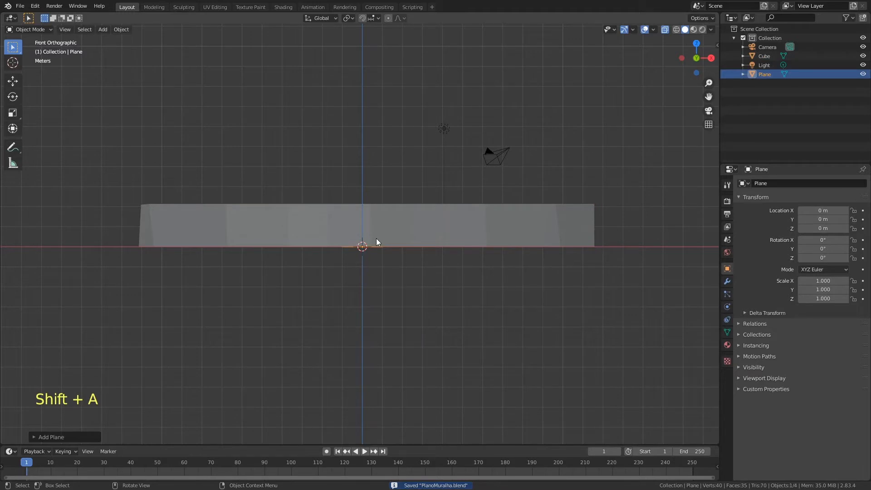
{"action": "key", "text": "s"}
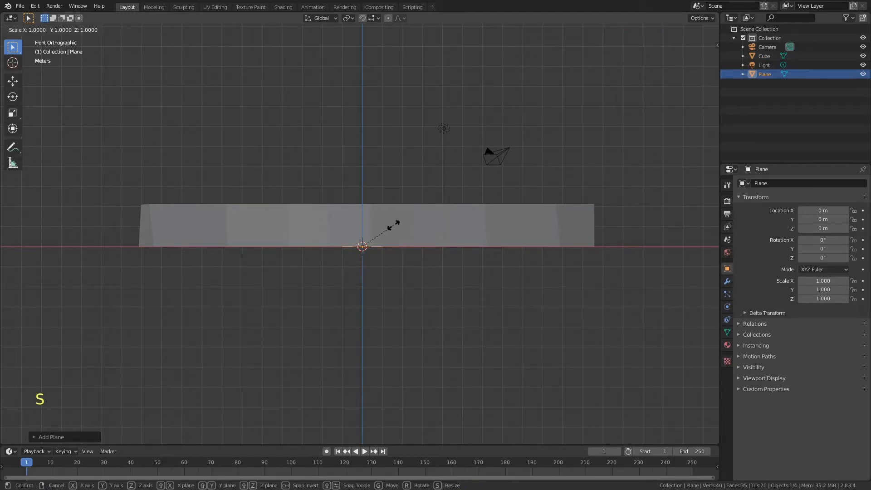
{"action": "type", "text": "20"}
{"action": "key", "text": "Return"}
{"action": "mouse_move", "coordinate": [394, 225]}
{"action": "middle_mouse_down"}
{"action": "mouse_move", "coordinate": [429, 143]}
{"action": "mouse_move", "coordinate": [396, 203]}
{"action": "mouse_move", "coordinate": [404, 214]}
{"action": "middle_mouse_up"}
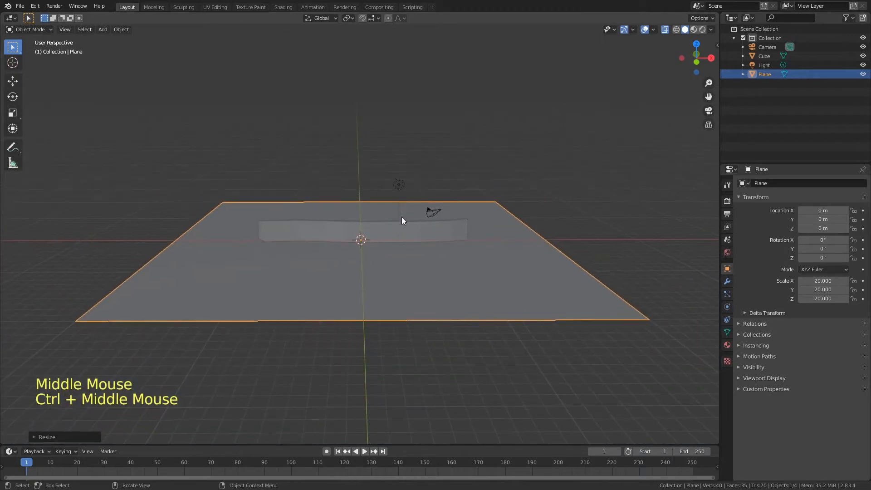
Step: Turn off X-ray display, move the ground plane along Y to about -13.9 m, and save the file
{"action": "key", "text": "alt+z"}
{"action": "left_click", "coordinate": [399, 233]}
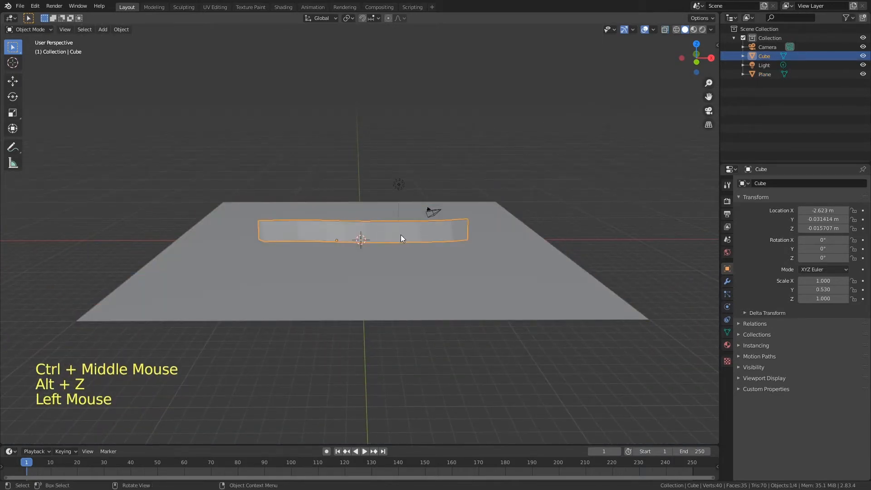
{"action": "left_click", "coordinate": [402, 259]}
{"action": "key", "text": "g"}
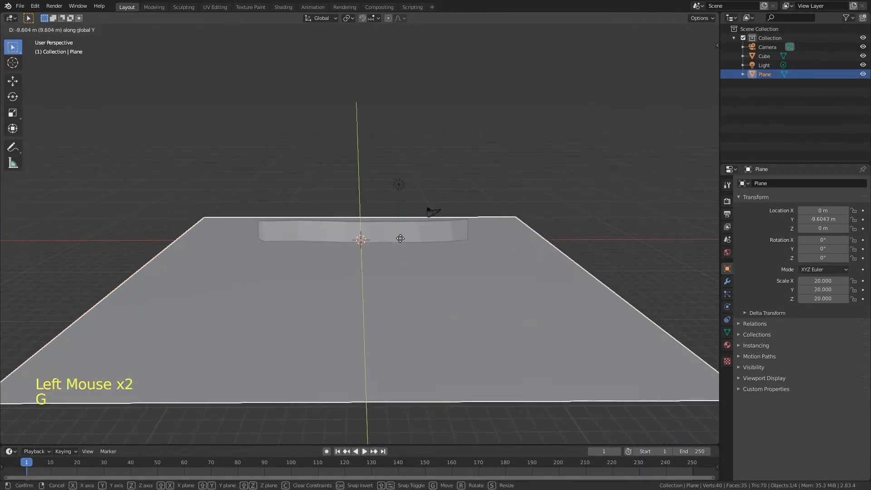
{"action": "left_click", "coordinate": [407, 254]}
{"action": "key", "text": "ctrl+s"}
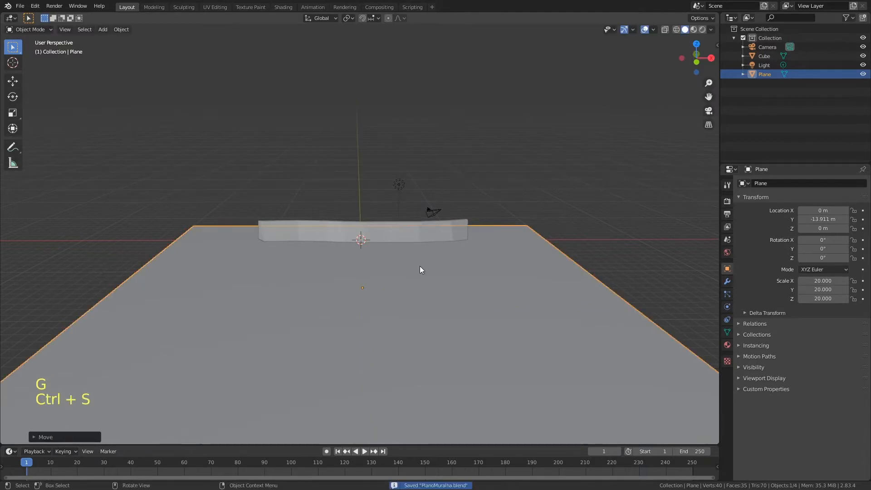
Step: Subdivide the ground plane's mesh with 10 cuts in Edit Mode
{"action": "key", "text": "Tab"}
{"action": "key", "text": "w"}
{"action": "key", "text": "Escape"}
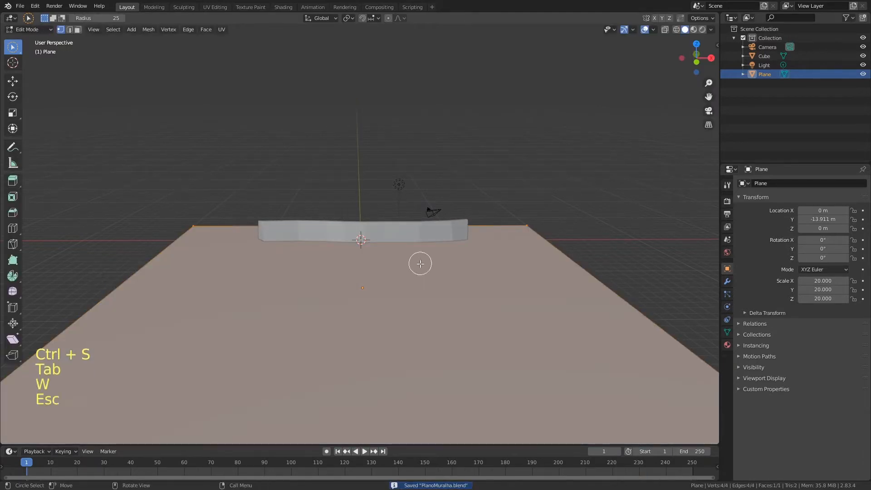
{"action": "key", "text": "w"}
{"action": "right_click", "coordinate": [401, 264]}
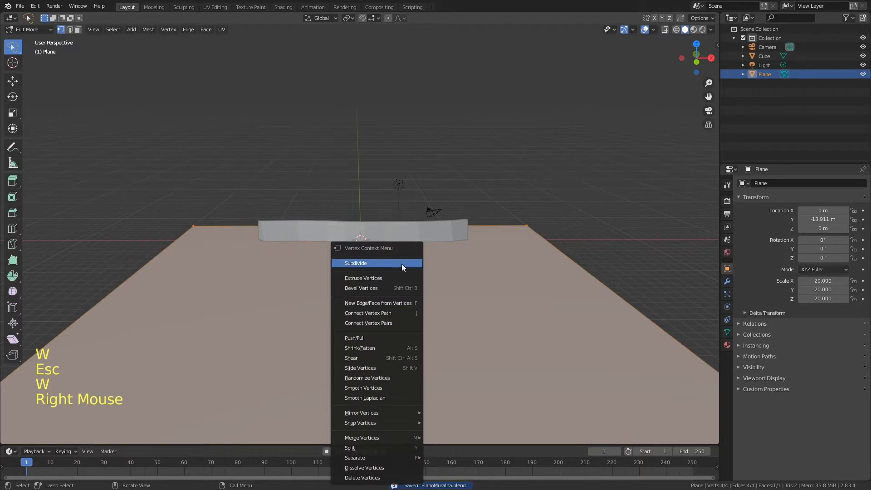
{"action": "left_click", "coordinate": [401, 261]}
{"action": "left_click", "coordinate": [58, 437]}
{"action": "left_click_drag", "start_coordinate": [122, 374], "coordinate": [384, 375]}
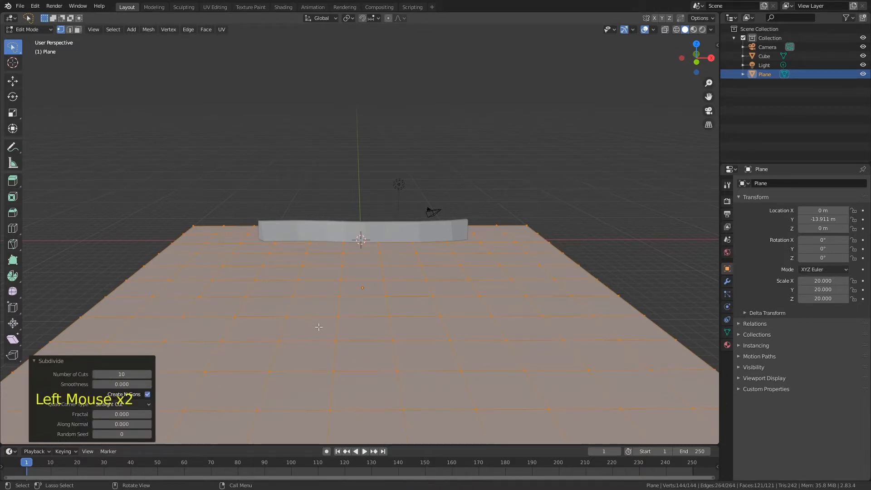
{"action": "key", "text": "Return"}
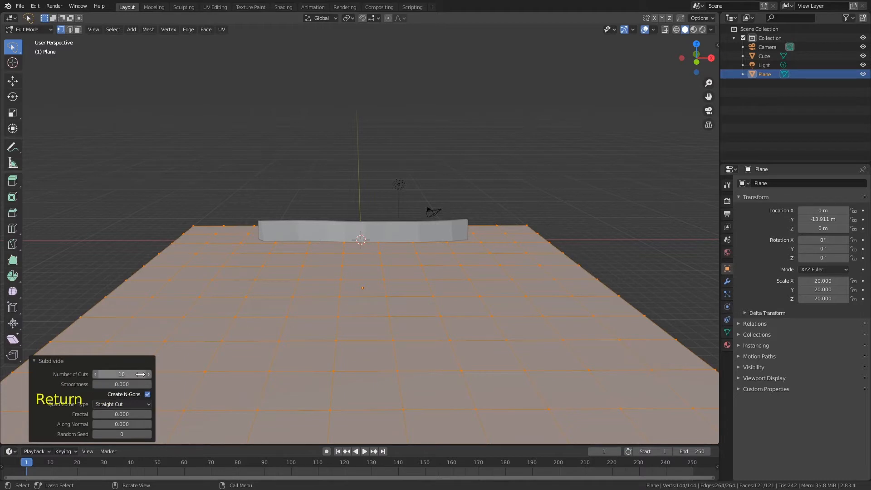
{"action": "key", "text": "Tab"}
{"action": "key", "text": "Tab"}
{"action": "key", "text": "Tab"}
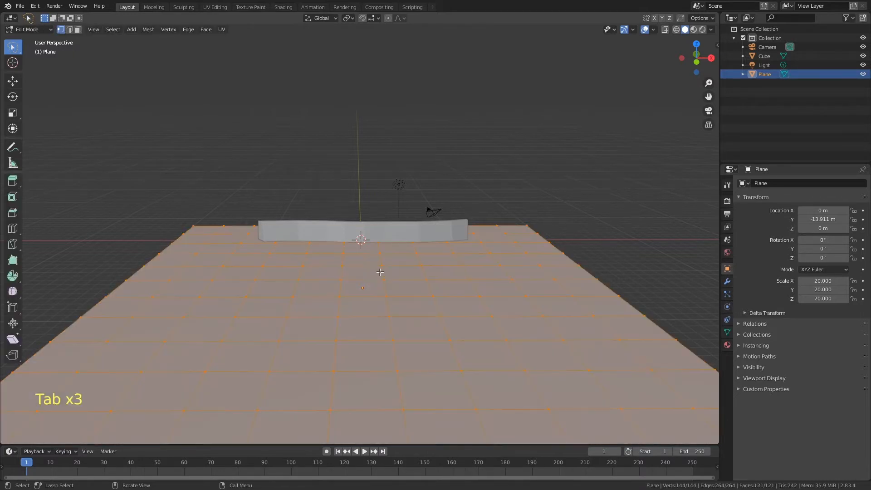
Step: Subdivide the whole ground mesh once more with 1 cut and return to Object Mode
{"action": "right_click", "coordinate": [349, 251]}
{"action": "left_click", "coordinate": [348, 252]}
{"action": "left_click", "coordinate": [151, 375]}
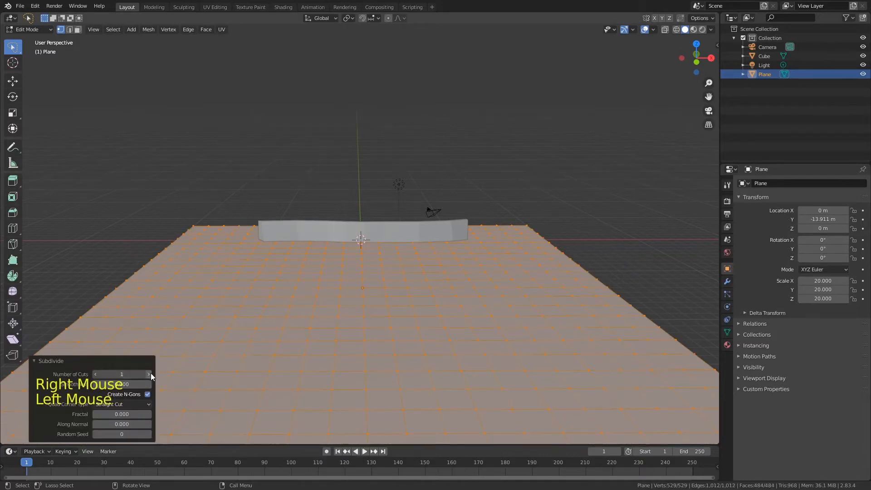
{"action": "left_click", "coordinate": [96, 374]}
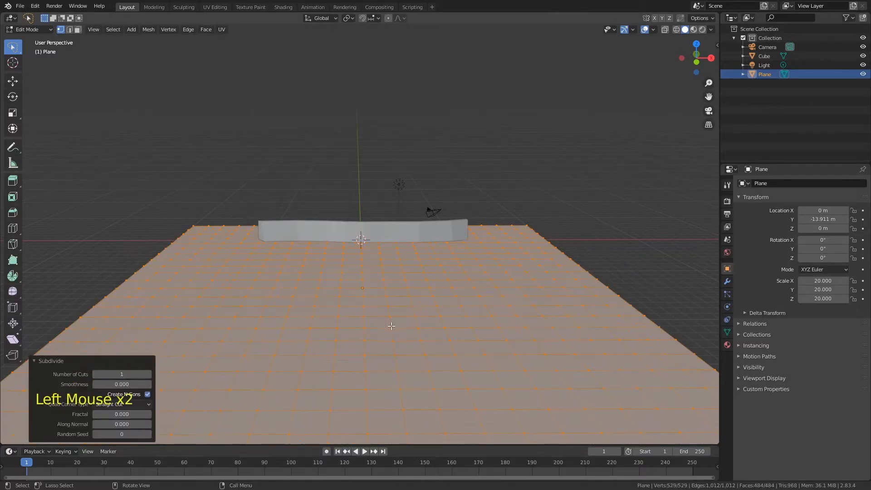
{"action": "key", "text": "Tab"}
{"action": "key", "text": "Tab"}
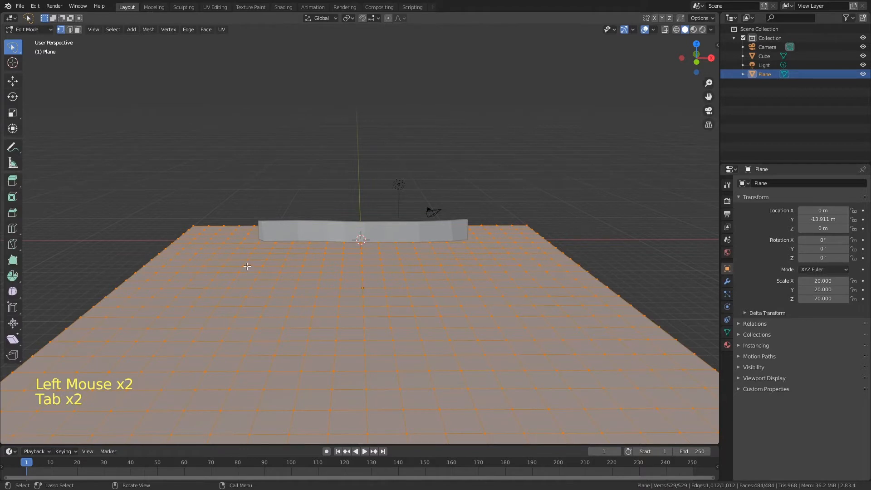
{"action": "key", "text": "Tab"}
{"action": "middle_click_drag", "start_coordinate": [351, 289], "coordinate": [337, 293]}
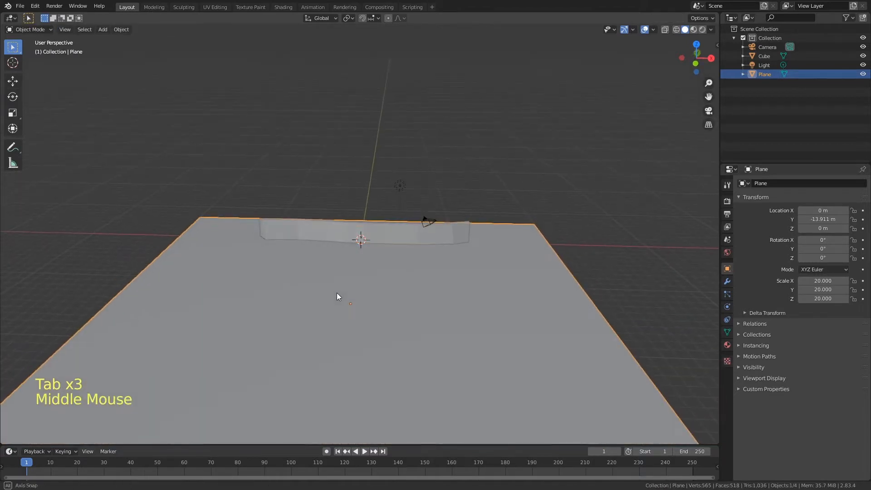
Step: Raise a hill near the wall's +X end by moving one ground vertex with smooth proportional editing, size about 8.95
{"action": "key", "text": "Tab"}
{"action": "left_click", "coordinate": [503, 255]}
{"action": "key", "text": "g"}
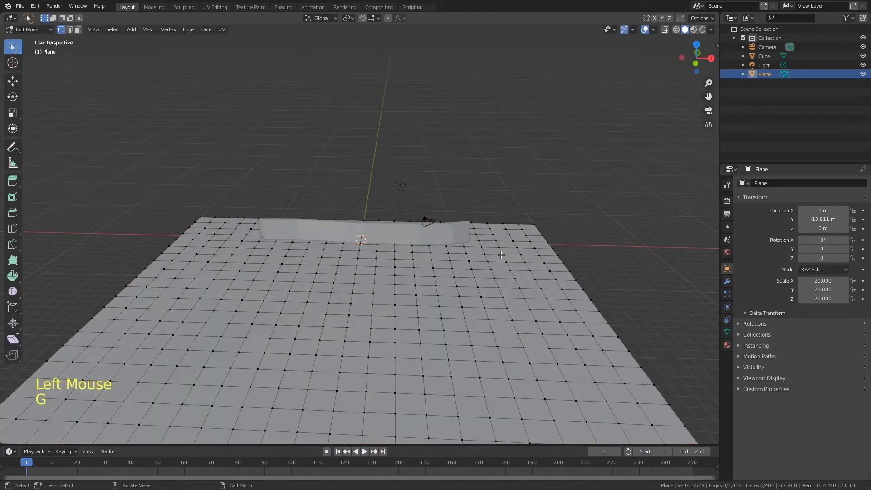
{"action": "key", "text": "o"}
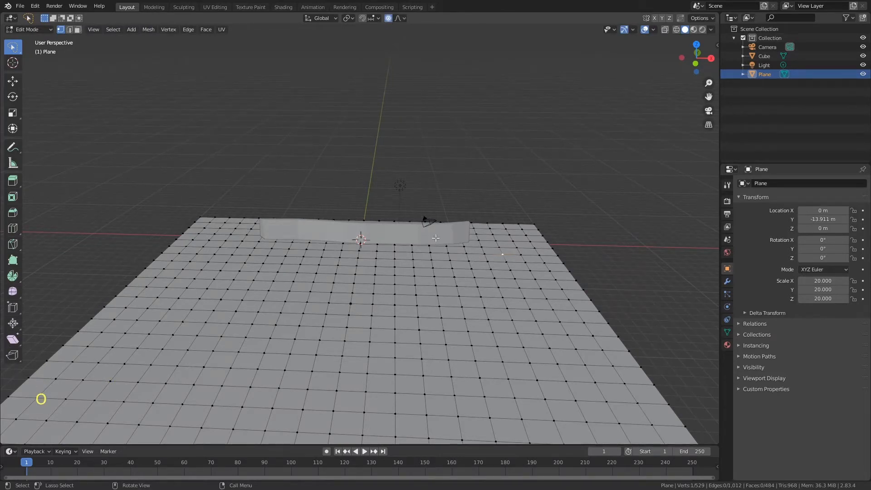
{"action": "key", "text": "g"}
{"action": "scroll", "coordinate": [448, 239], "scroll_direction": "down", "scroll_amount": 6}
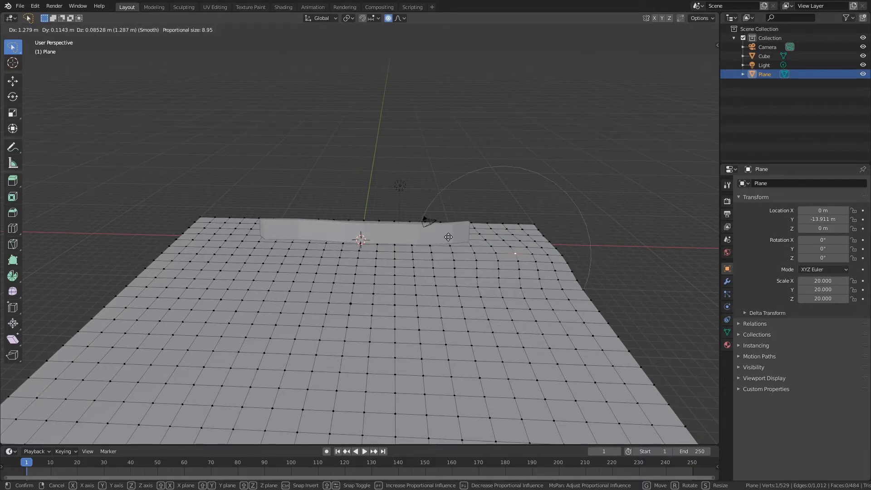
{"action": "left_click", "coordinate": [454, 234]}
Step: Raise a second hill near the wall's -X end, moving the ground vertex about -2.03 m in X and 1.18 m in Z
{"action": "left_click", "coordinate": [244, 243]}
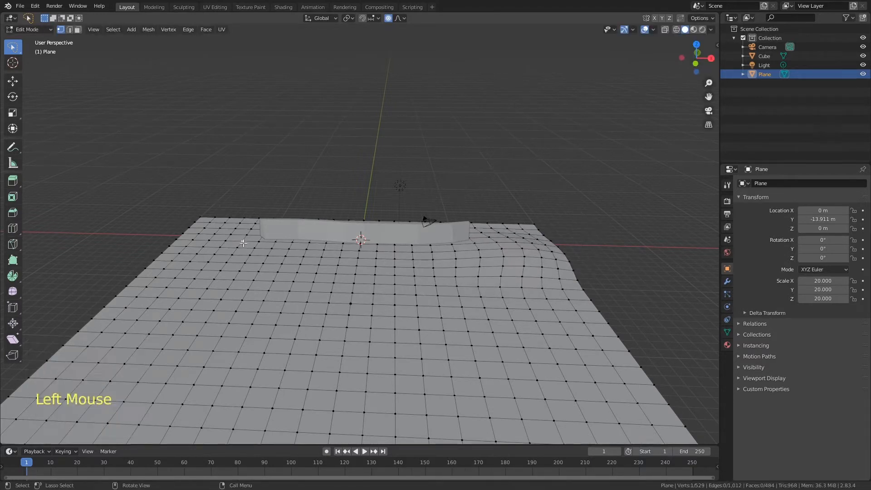
{"action": "key", "text": "f"}
{"action": "key", "text": "g"}
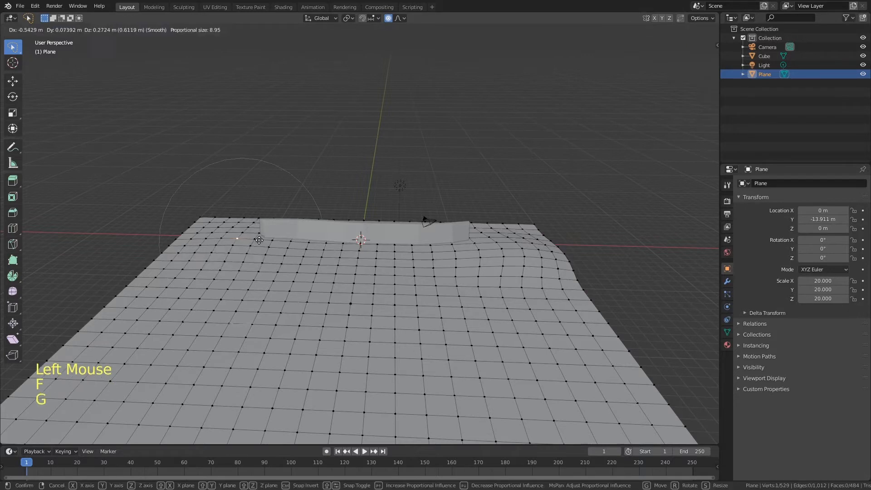
{"action": "left_click", "coordinate": [256, 239]}
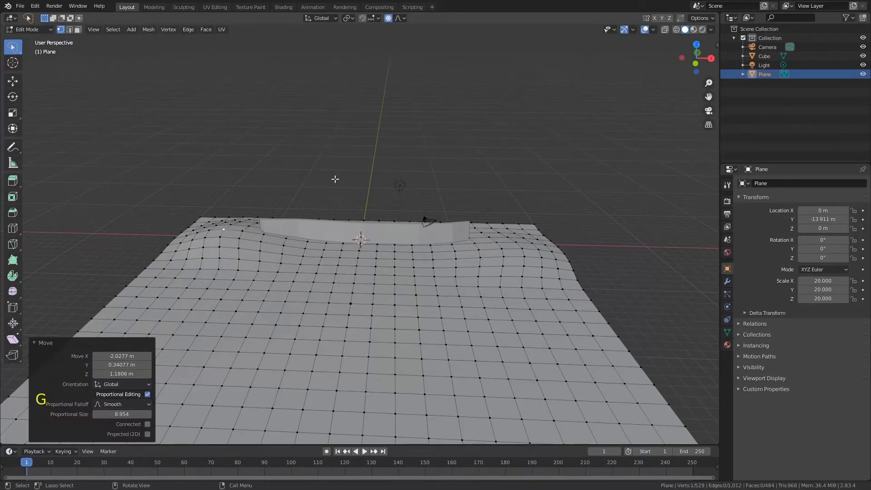
Step: Form a low bump midway along the plane's -X side, moving the vertex about -0.96 m in X and 0.4 m in Z
{"action": "middle_click_drag", "start_coordinate": [317, 163], "coordinate": [290, 263], "text": "ctrl"}
{"action": "left_click", "coordinate": [269, 306]}
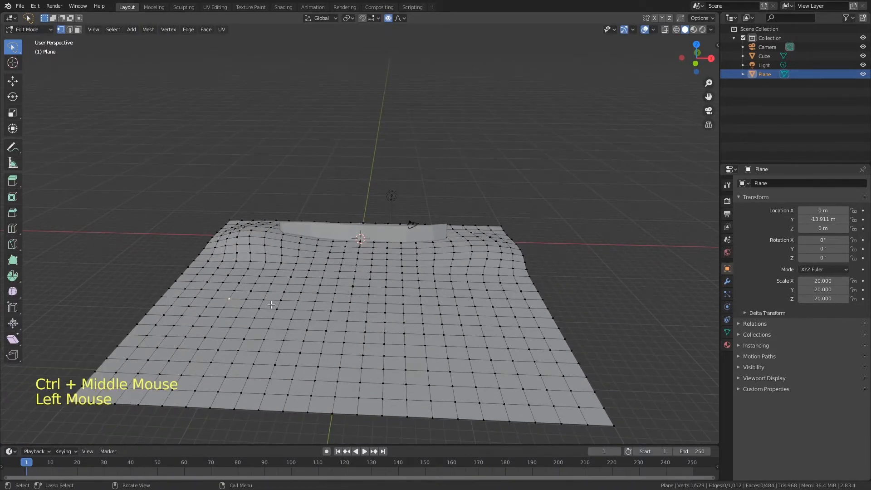
{"action": "key", "text": "g"}
{"action": "left_click", "coordinate": [275, 293]}
Step: Change the proportional falloff and use Shrink/Fatten on a vertex in the plane's +X half to create irregular, jagged relief
{"action": "left_click", "coordinate": [400, 18]}
{"action": "left_click", "coordinate": [458, 307]}
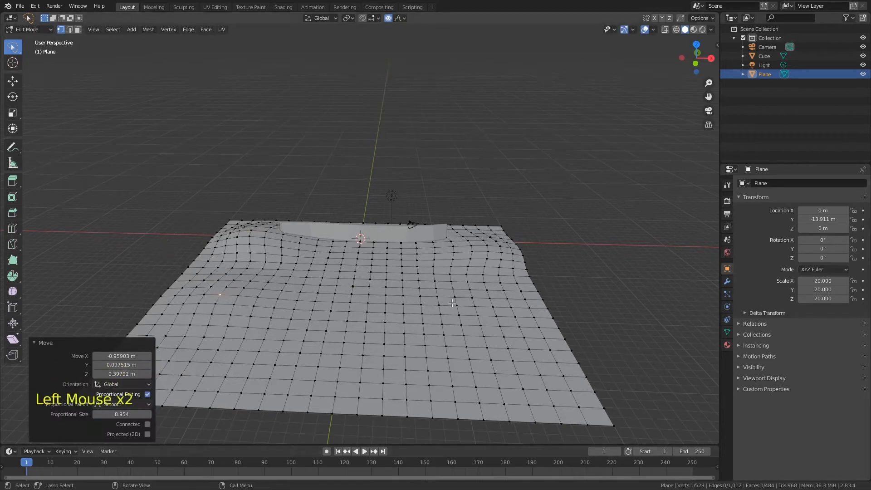
{"action": "key", "text": "alt+s"}
{"action": "right_click", "coordinate": [479, 297]}
{"action": "key", "text": "alt+s"}
{"action": "left_click", "coordinate": [478, 297]}
{"action": "key", "text": "alt+s"}
{"action": "left_click", "coordinate": [477, 295]}
Step: Roughen the near part of the ground by moving a vertex on the -X side and shrink/fattening one near the front centre
{"action": "left_click", "coordinate": [193, 343]}
{"action": "key", "text": "g"}
{"action": "left_click", "coordinate": [196, 330]}
{"action": "left_click", "coordinate": [340, 367]}
{"action": "key", "text": "alt+s"}
{"action": "left_click", "coordinate": [345, 284]}
Step: Change the proportional falloff, raise a hill around a central ground vertex with Shrink/Fatten, and return to Object Mode
{"action": "left_click", "coordinate": [399, 19]}
{"action": "left_click", "coordinate": [402, 301]}
{"action": "key", "text": "alt+s"}
{"action": "left_click", "coordinate": [507, 276]}
{"action": "middle_click_drag", "start_coordinate": [419, 261], "coordinate": [446, 236]}
{"action": "key", "text": "Tab"}
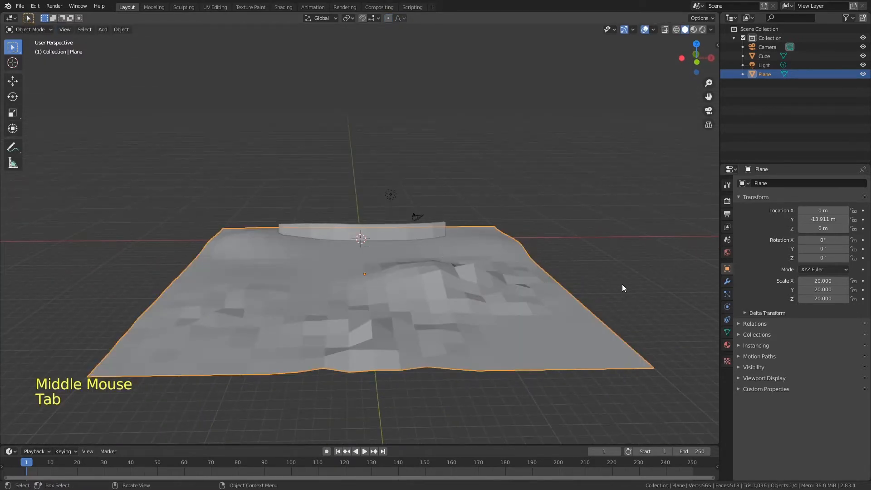
Step: Add a Subdivision Surface modifier to the ground plane, shade it smooth, and save the file
{"action": "left_click", "coordinate": [728, 282]}
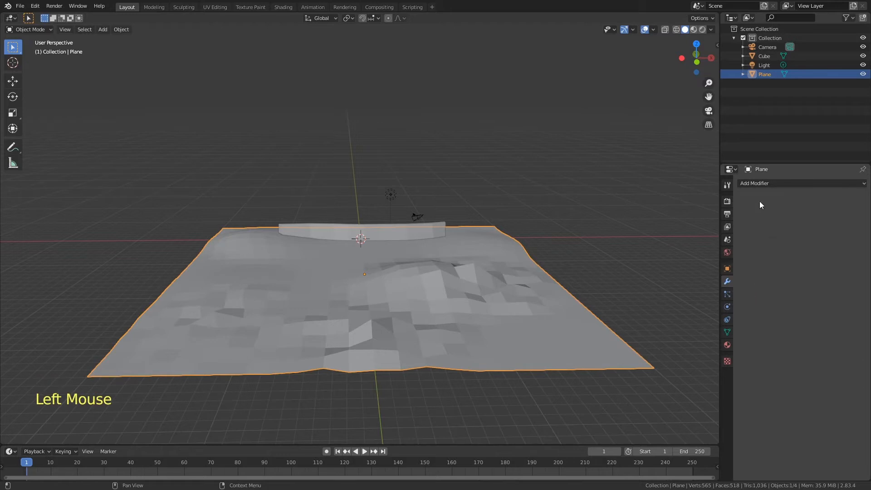
{"action": "left_click", "coordinate": [762, 184]}
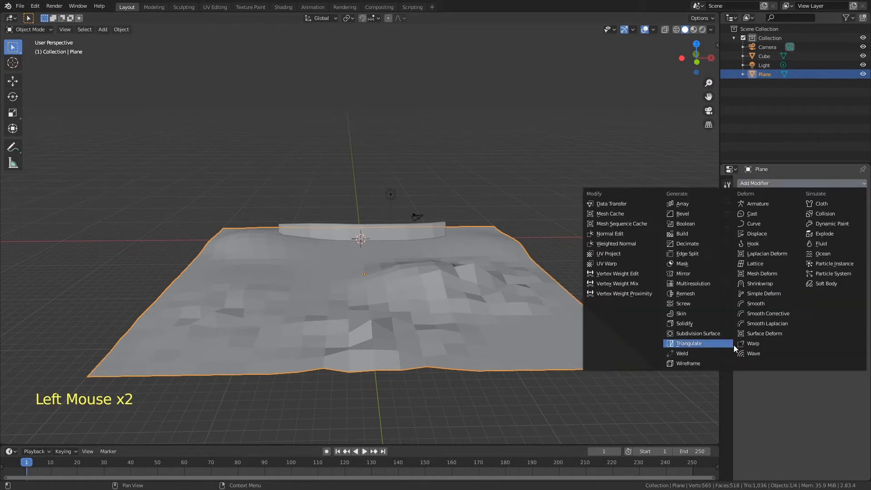
{"action": "left_click", "coordinate": [713, 336]}
{"action": "right_click", "coordinate": [464, 308]}
{"action": "left_click", "coordinate": [462, 306]}
{"action": "middle_click_drag", "start_coordinate": [389, 300], "coordinate": [454, 241]}
{"action": "key", "text": "ctrl+s"}
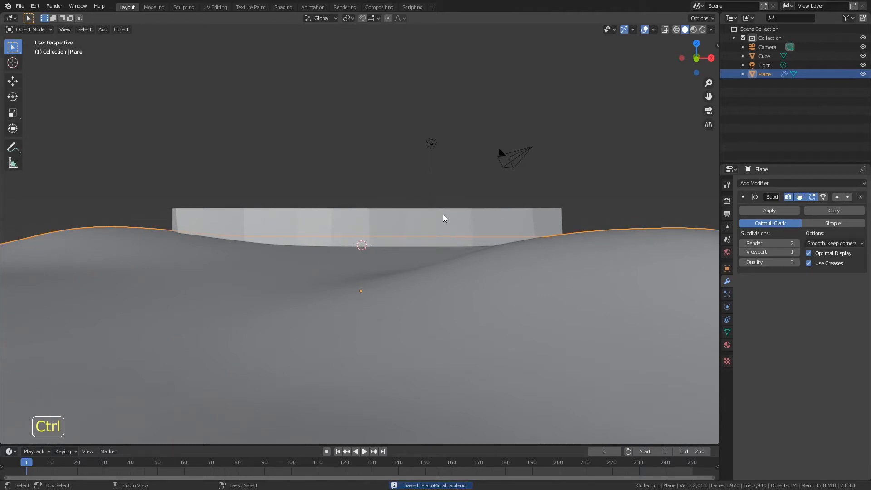
Step: Align the camera to the current low frontal view of the wall, fit the camera frame to the viewport, and save
{"action": "key", "text": "ctrl+alt+KP_0"}
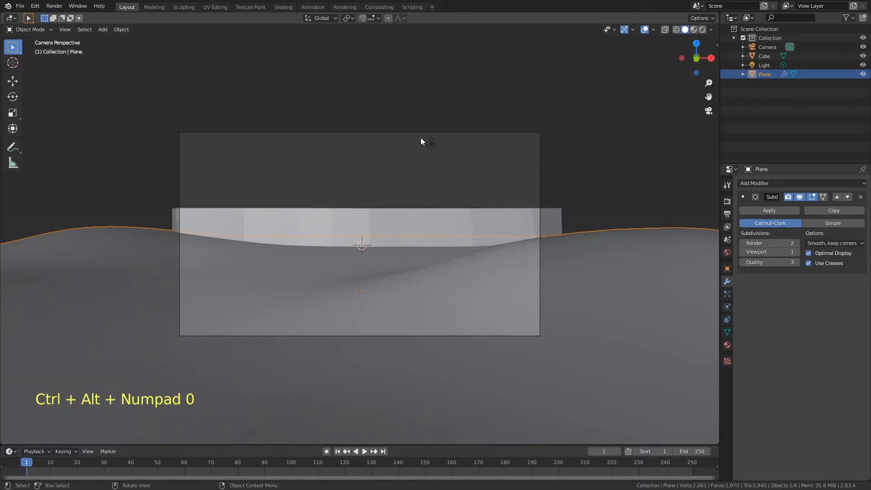
{"action": "key", "text": "Home"}
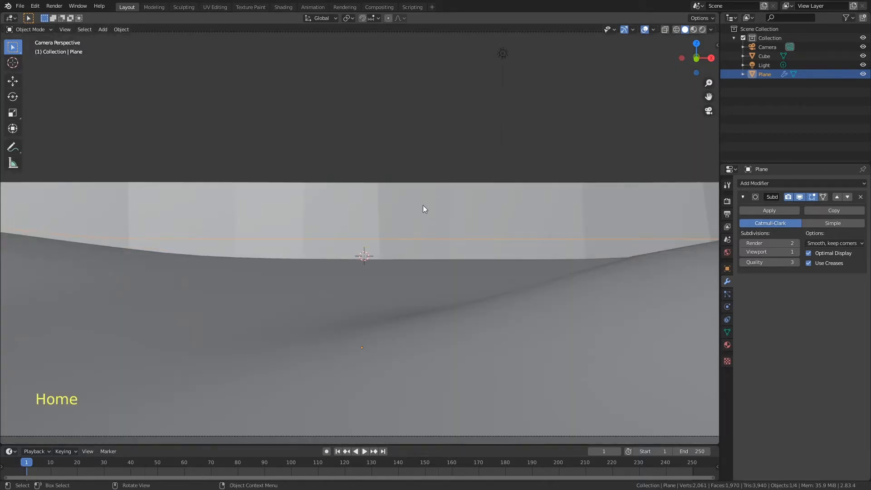
{"action": "left_click", "coordinate": [431, 215]}
{"action": "key", "text": "ctrl+s"}
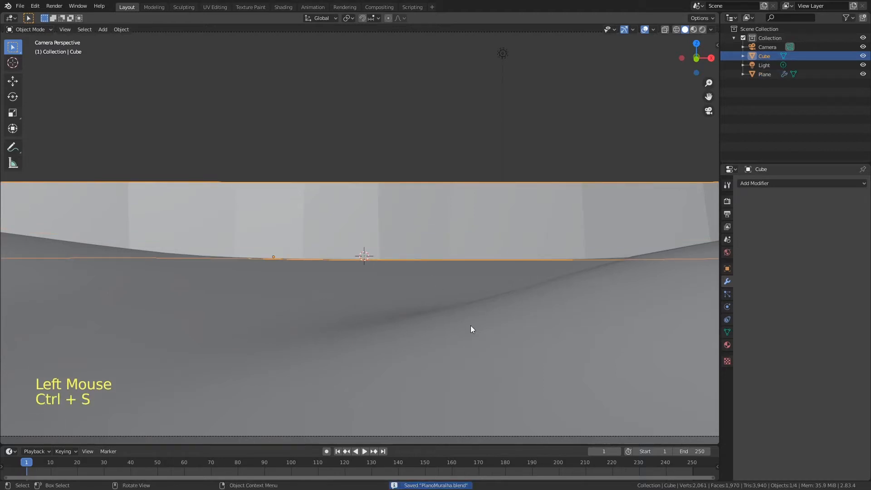
{"action": "left_click", "coordinate": [470, 327]}
{"action": "key", "text": "ctrl+s"}
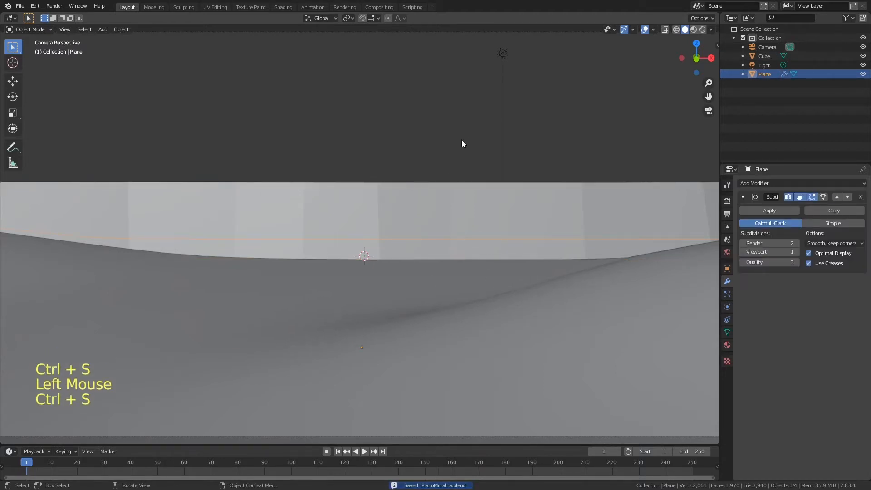
Step: Preview the scene's materials, switch to the Shading workspace, and select the wall to show its material nodes
{"action": "left_click", "coordinate": [695, 29]}
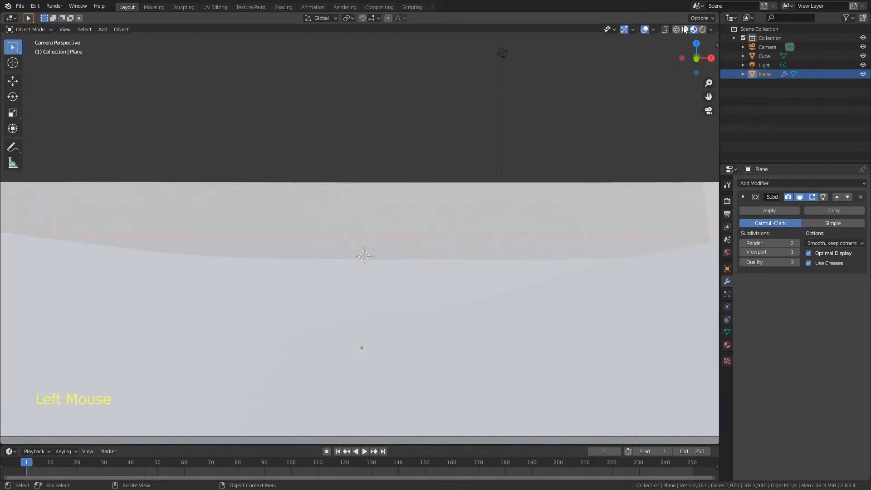
{"action": "left_click", "coordinate": [281, 7]}
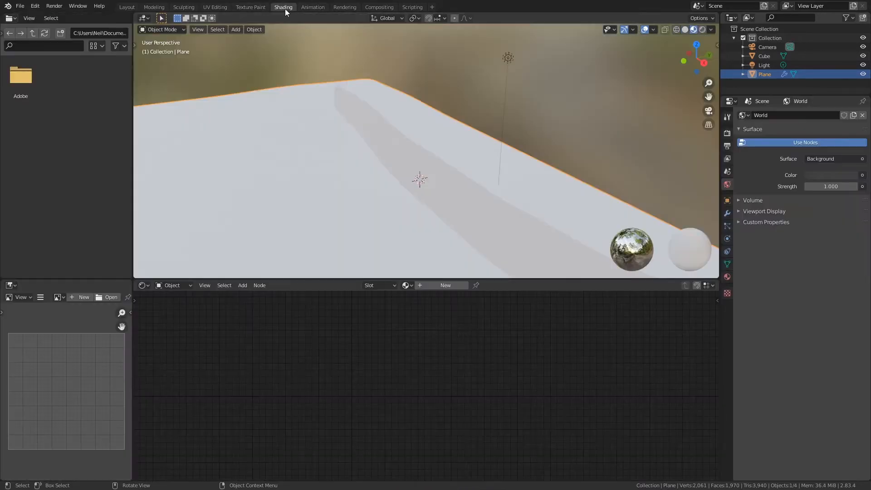
{"action": "middle_click_drag", "start_coordinate": [423, 142], "coordinate": [453, 145]}
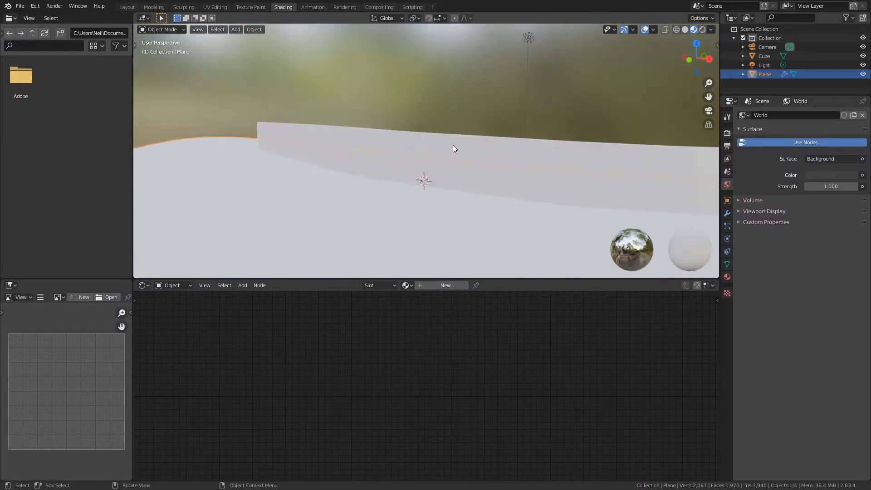
{"action": "left_click", "coordinate": [469, 144]}
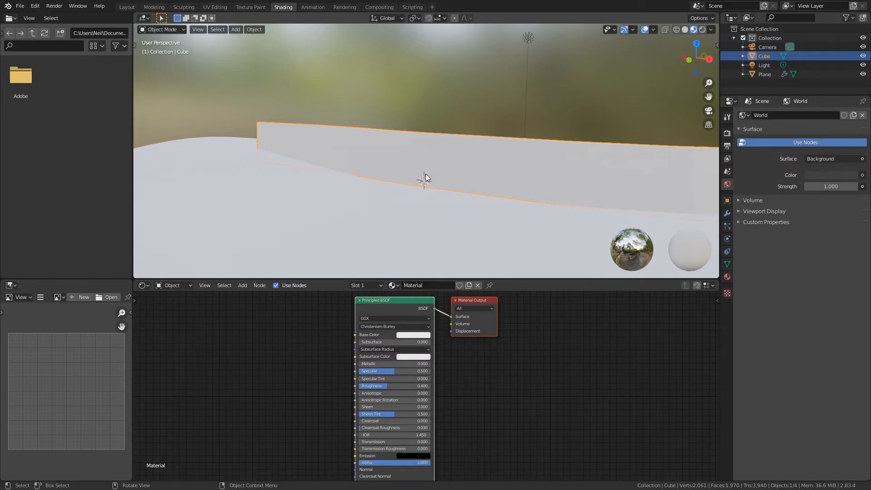
{"action": "middle_click_drag", "start_coordinate": [393, 156], "coordinate": [426, 164]}
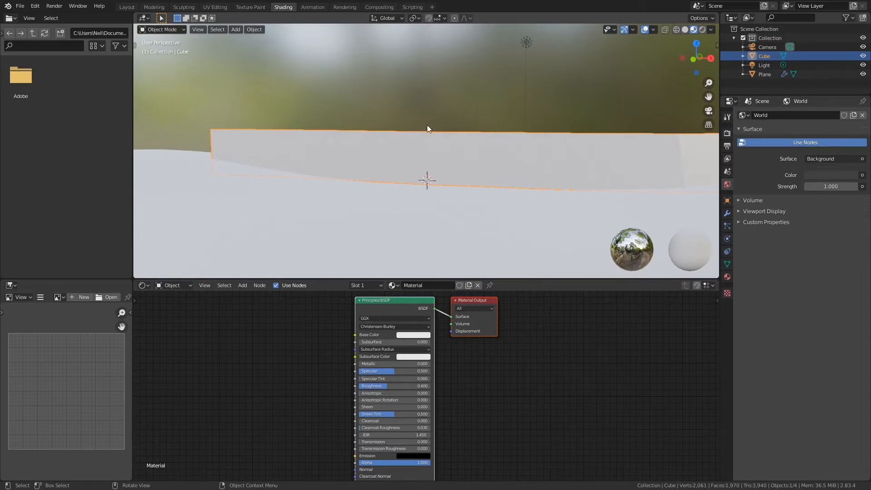
Step: Turn on the Screencast Keys display for the viewport
{"action": "key", "text": "n"}
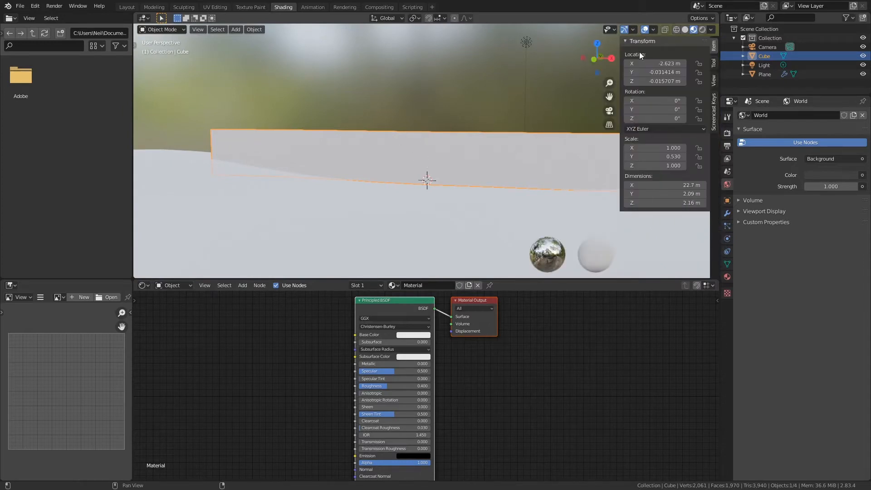
{"action": "left_click", "coordinate": [713, 113]}
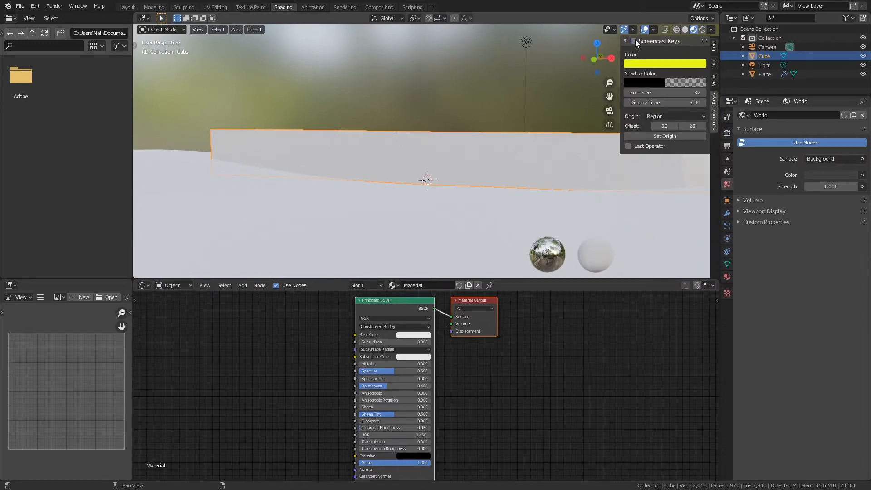
{"action": "key", "text": "n"}
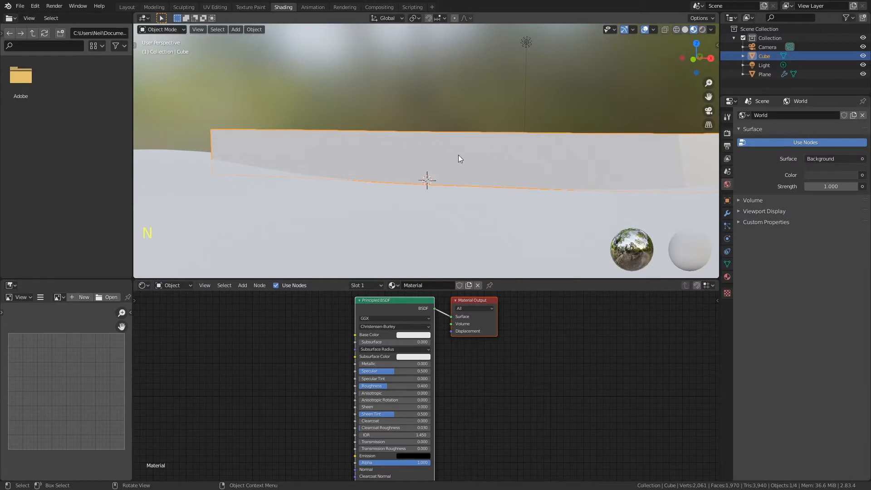
Step: Isolate the selected wall in local view
{"action": "middle_click_drag", "start_coordinate": [473, 156], "coordinate": [465, 173]}
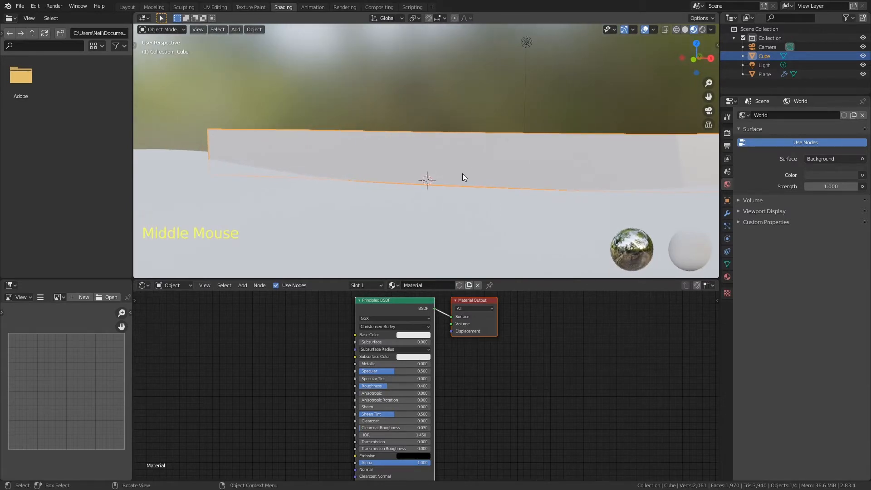
{"action": "key", "text": "KP_Divide"}
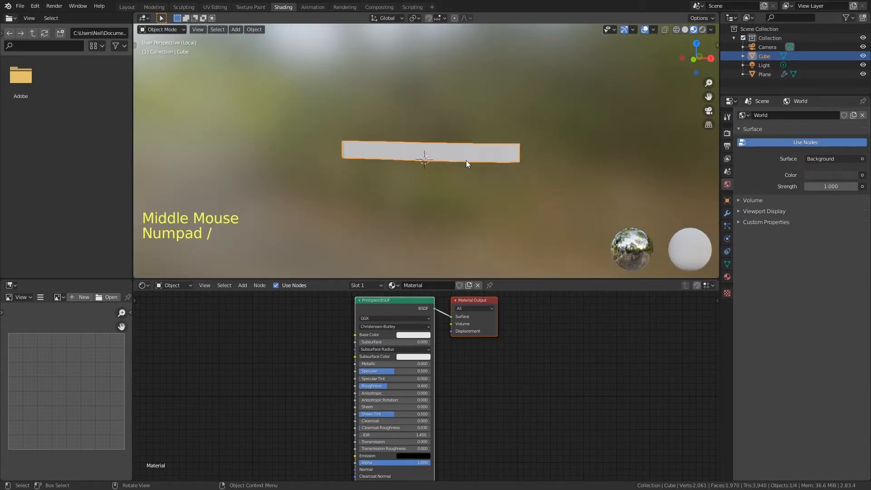
{"action": "middle_click_drag", "start_coordinate": [498, 184], "coordinate": [481, 129], "text": "ctrl"}
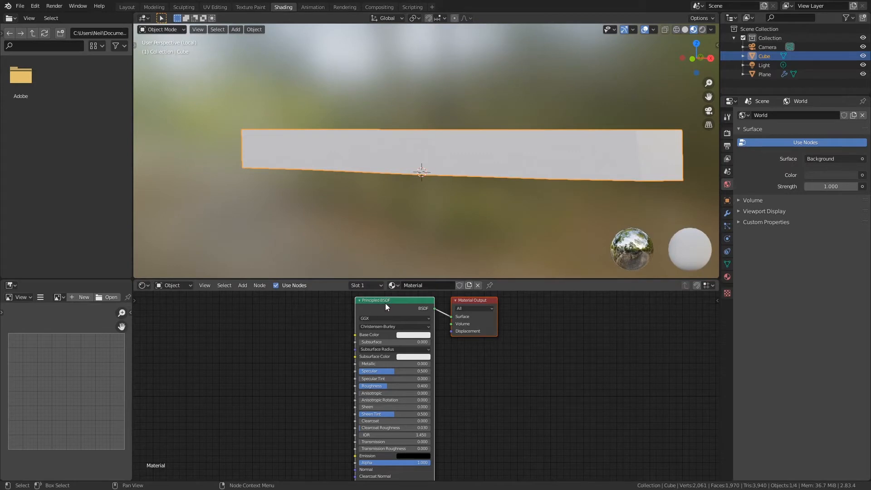
Step: Add a Brick Texture node to the wall's material and preview its color output directly on the wall
{"action": "middle_click_drag", "start_coordinate": [291, 327], "coordinate": [293, 355]}
{"action": "key", "text": "shift+a"}
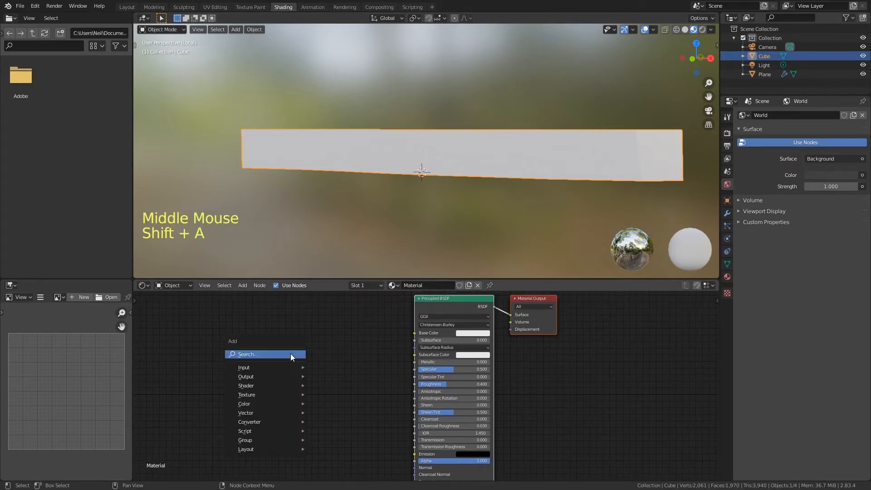
{"action": "mouse_move", "coordinate": [285, 394]}
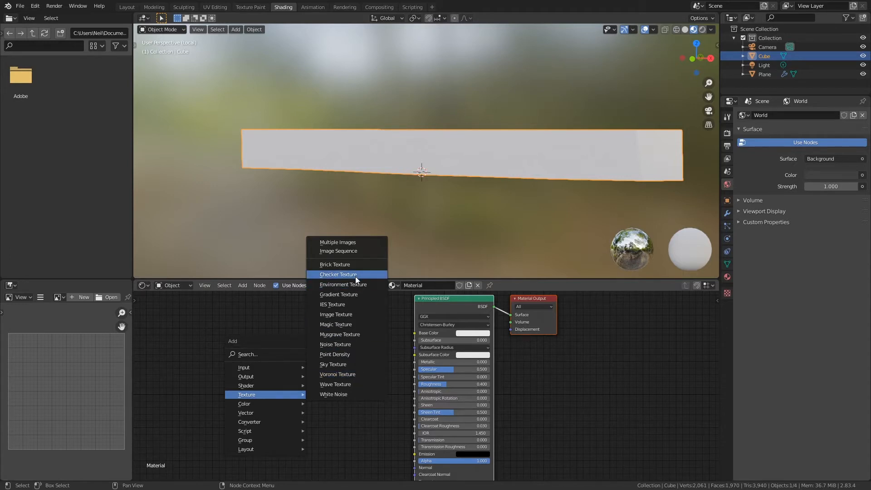
{"action": "left_click", "coordinate": [356, 265]}
{"action": "left_click", "coordinate": [212, 340]}
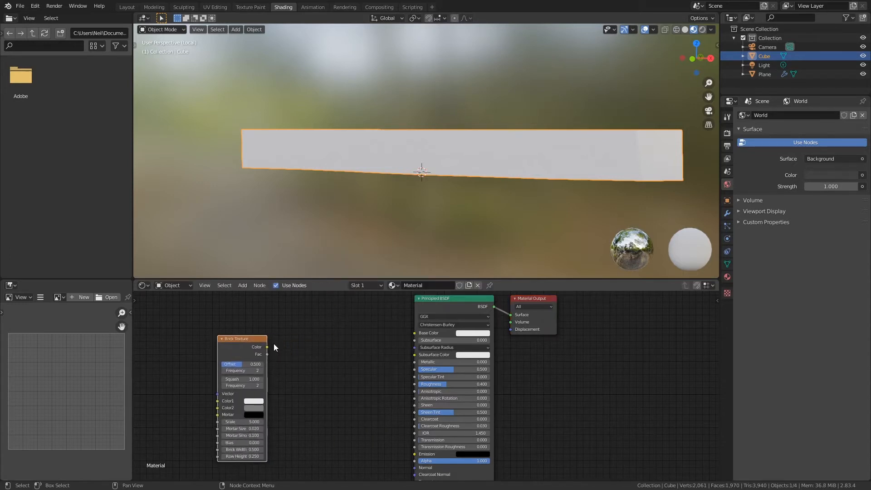
{"action": "left_click", "coordinate": [236, 342], "text": "ctrl+shift"}
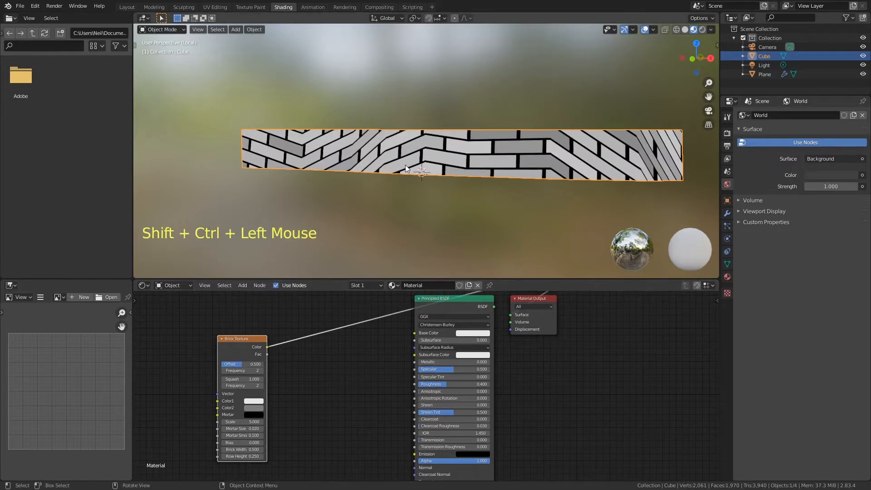
Step: Show the wall in front view and set the Brick Texture's scale to 17.5
{"action": "middle_click_drag", "start_coordinate": [422, 160], "coordinate": [439, 123]}
{"action": "key", "text": "KP_1"}
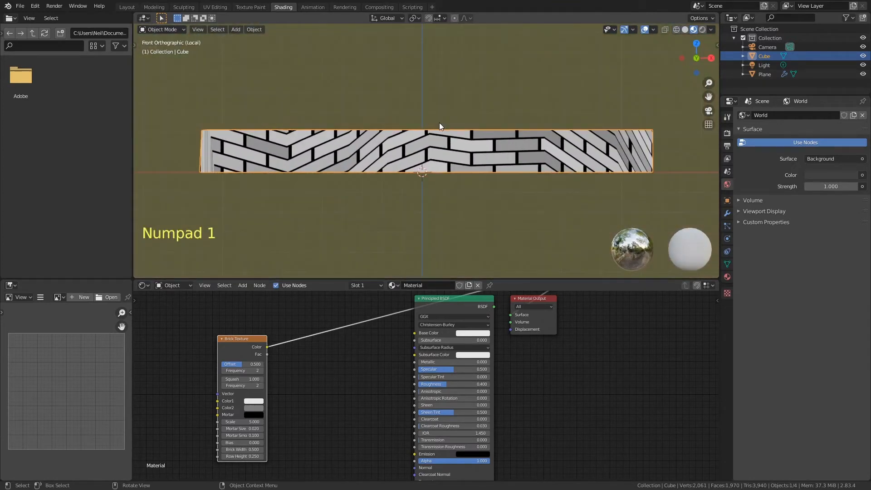
{"action": "middle_click_drag", "start_coordinate": [290, 404], "coordinate": [258, 421], "text": "shift"}
{"action": "left_click_drag", "start_coordinate": [259, 420], "coordinate": [312, 425]}
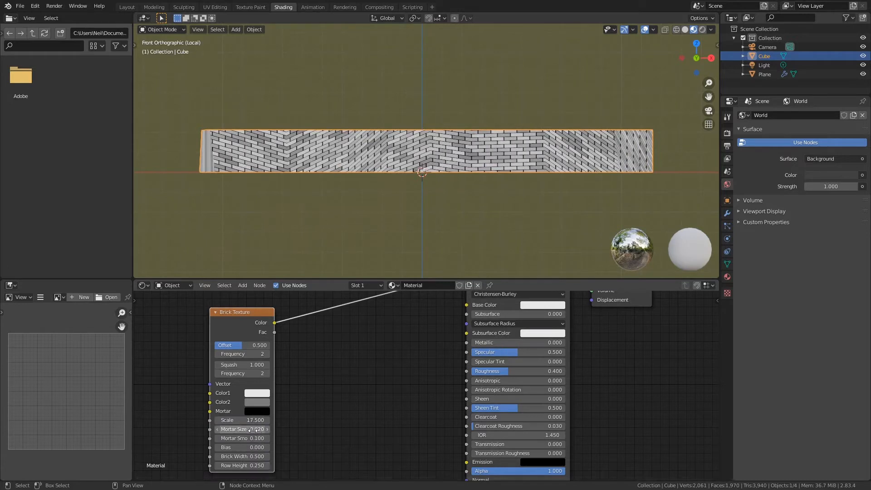
Step: Try mortar sizes of 0, 0.1 and 0.001 on the Brick Texture
{"action": "middle_click_drag", "start_coordinate": [346, 198], "coordinate": [429, 193], "text": "shift"}
{"action": "middle_click_drag", "start_coordinate": [405, 226], "coordinate": [318, 327], "text": "ctrl"}
{"action": "middle_click_drag", "start_coordinate": [309, 363], "coordinate": [300, 403], "text": "ctrl"}
{"action": "left_click", "coordinate": [241, 434]}
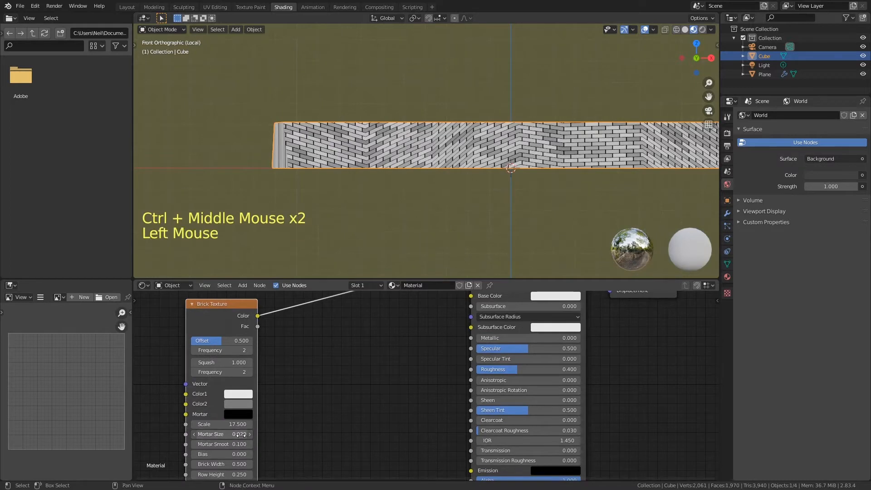
{"action": "left_click_drag", "start_coordinate": [241, 435], "coordinate": [242, 435]}
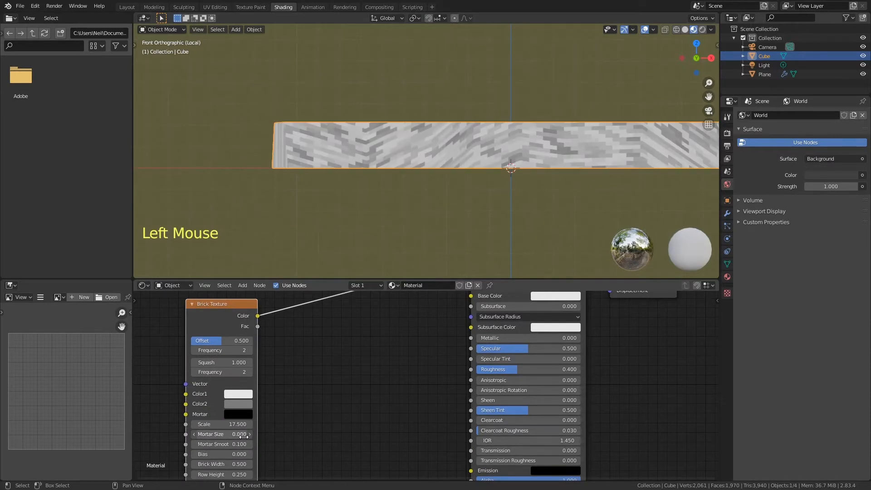
{"action": "left_click", "coordinate": [250, 434]}
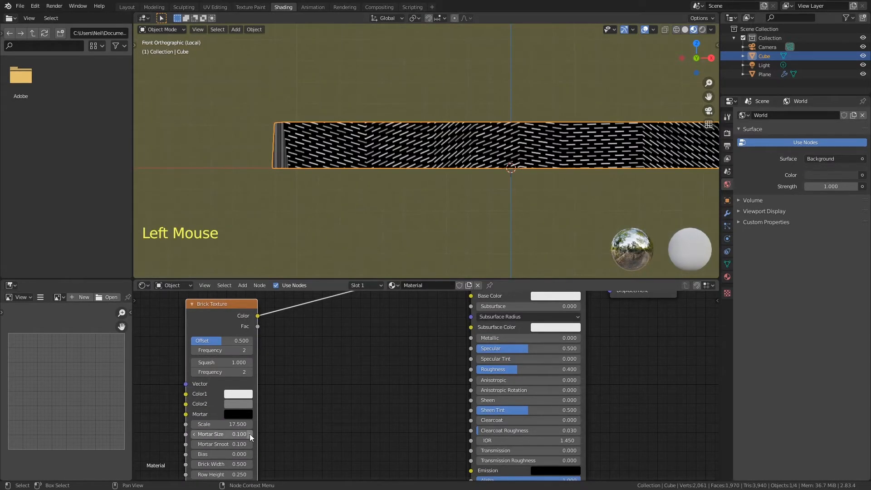
{"action": "double_click", "coordinate": [243, 435]}
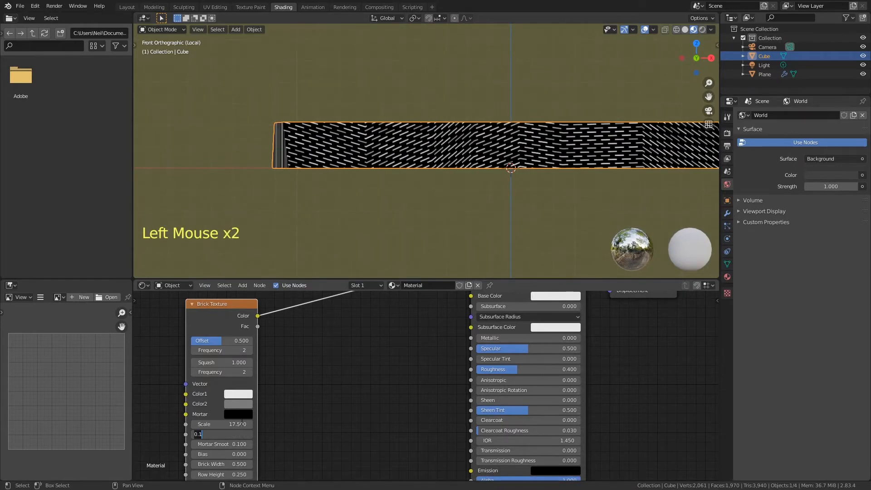
{"action": "mouse_move", "coordinate": [426, 175]}
{"action": "middle_mouse_down", "text": "ctrl"}
{"action": "mouse_move", "coordinate": [450, 128]}
{"action": "mouse_move", "coordinate": [422, 183]}
{"action": "middle_mouse_up", "text": "ctrl"}
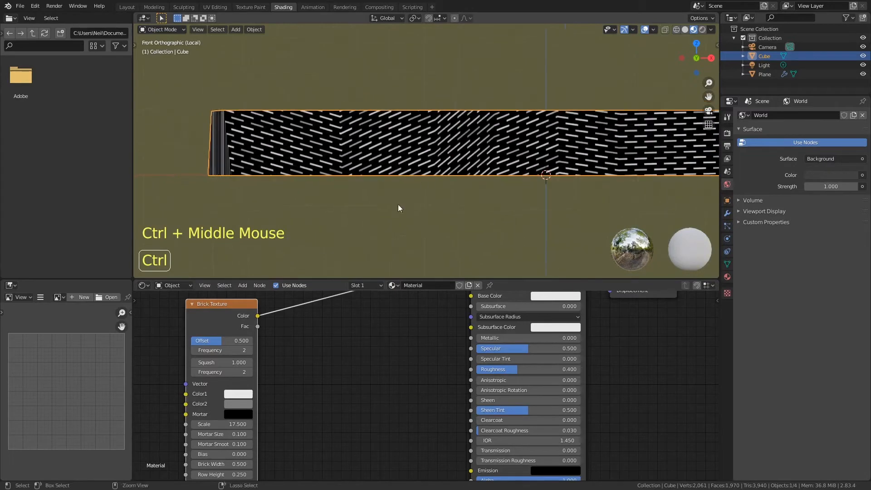
{"action": "left_click", "coordinate": [244, 435]}
{"action": "type", "text": "0.001"}
{"action": "key", "text": "Return"}
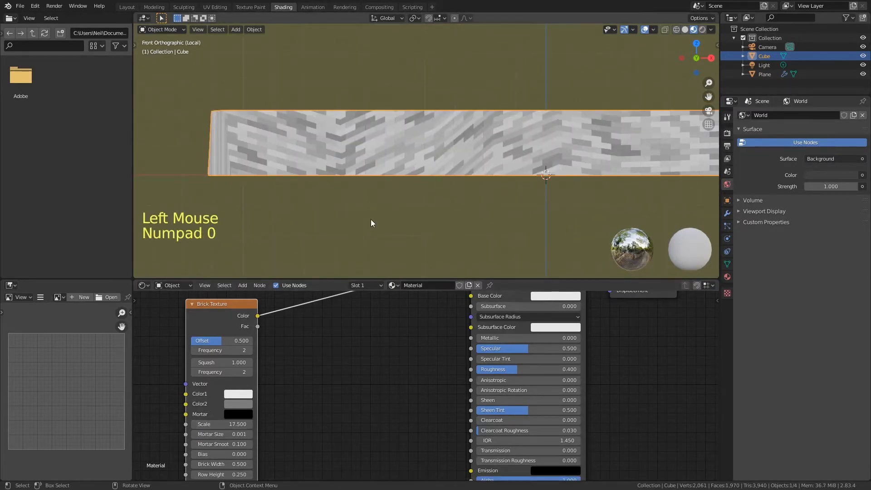
Step: Set the Brick Texture's mortar size to 0.005 and save the file
{"action": "left_click", "coordinate": [209, 434]}
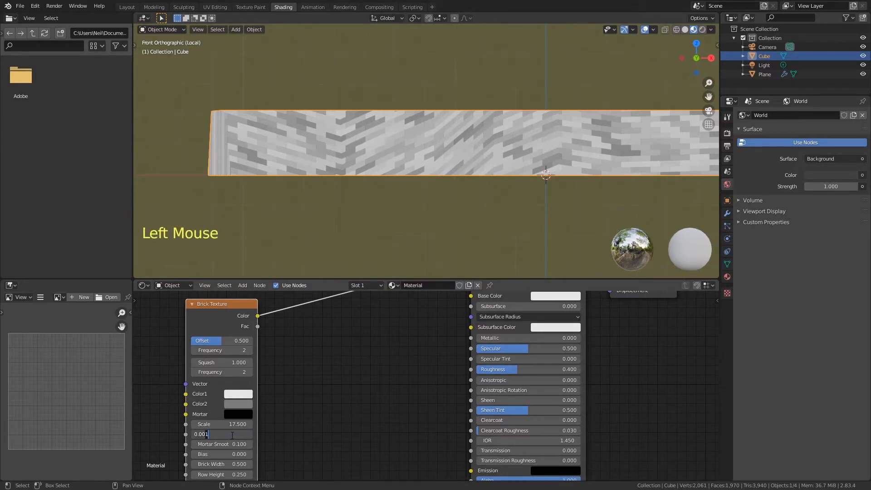
{"action": "key", "text": "BackSpace"}
{"action": "type", "text": "5"}
{"action": "key", "text": "Return"}
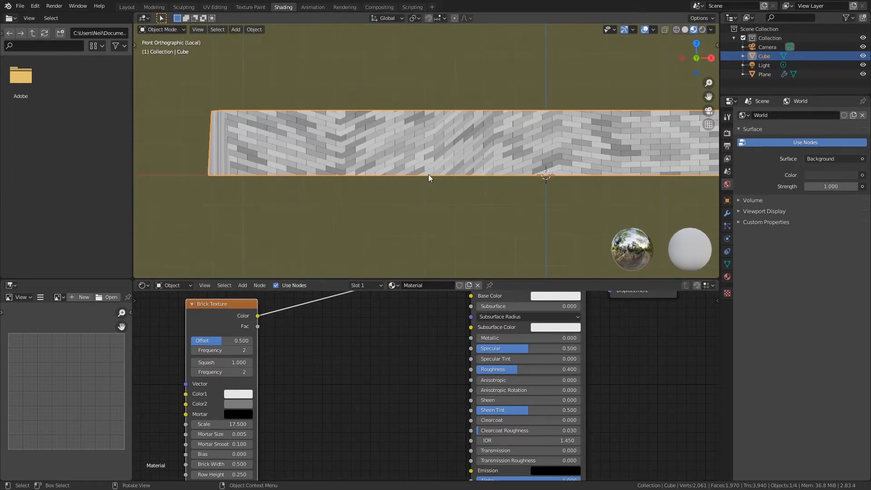
{"action": "key", "text": "ctrl+s"}
{"action": "mouse_move", "coordinate": [413, 170]}
{"action": "middle_mouse_down"}
{"action": "mouse_move", "coordinate": [407, 151]}
{"action": "mouse_move", "coordinate": [454, 173]}
{"action": "mouse_move", "coordinate": [452, 195]}
{"action": "mouse_move", "coordinate": [411, 167]}
{"action": "middle_mouse_up"}
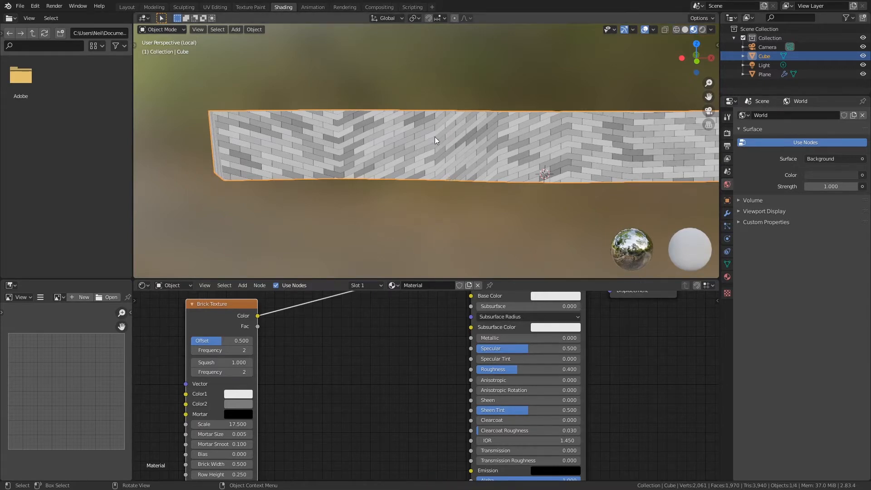
{"action": "mouse_move", "coordinate": [429, 140]}
{"action": "middle_mouse_down"}
{"action": "mouse_move", "coordinate": [448, 168]}
{"action": "mouse_move", "coordinate": [448, 195]}
{"action": "mouse_move", "coordinate": [436, 148]}
{"action": "mouse_move", "coordinate": [422, 137]}
{"action": "middle_mouse_up"}
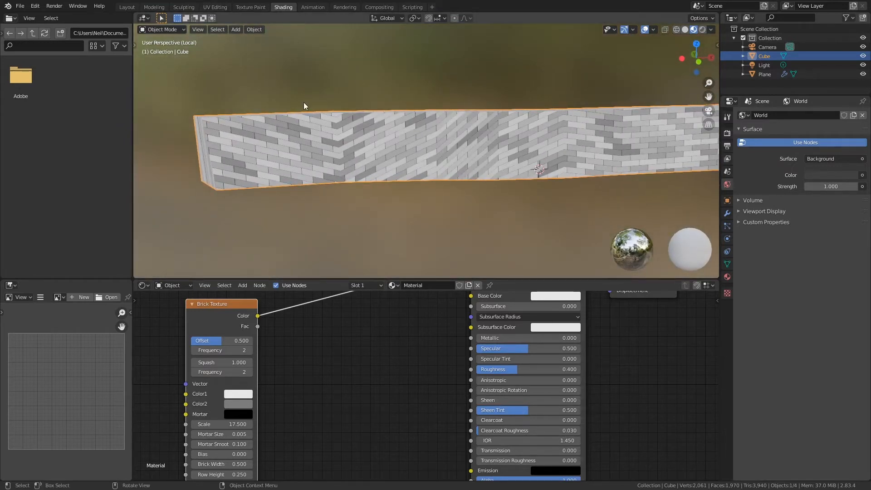
Step: Switch to the UV Editing workspace and select the whole wall mesh in front view
{"action": "left_click", "coordinate": [225, 7]}
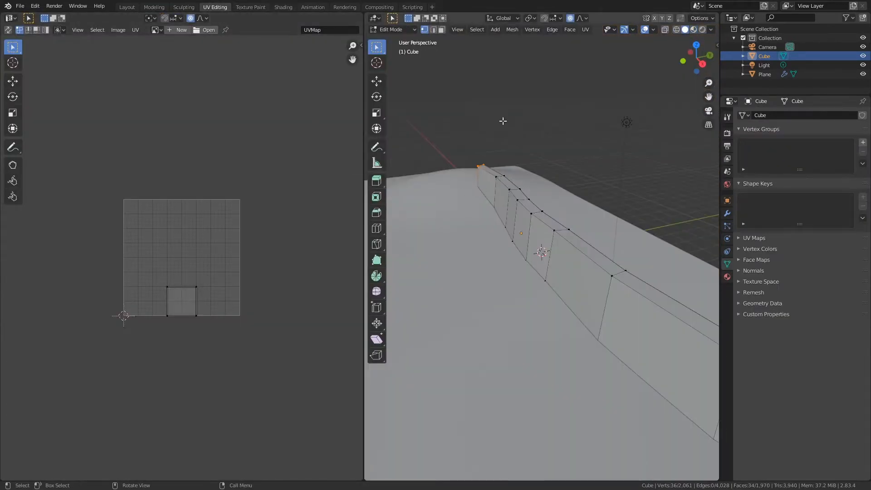
{"action": "key", "text": "KP_1"}
{"action": "middle_click_drag", "start_coordinate": [524, 155], "coordinate": [510, 204], "text": "ctrl"}
{"action": "key", "text": "a"}
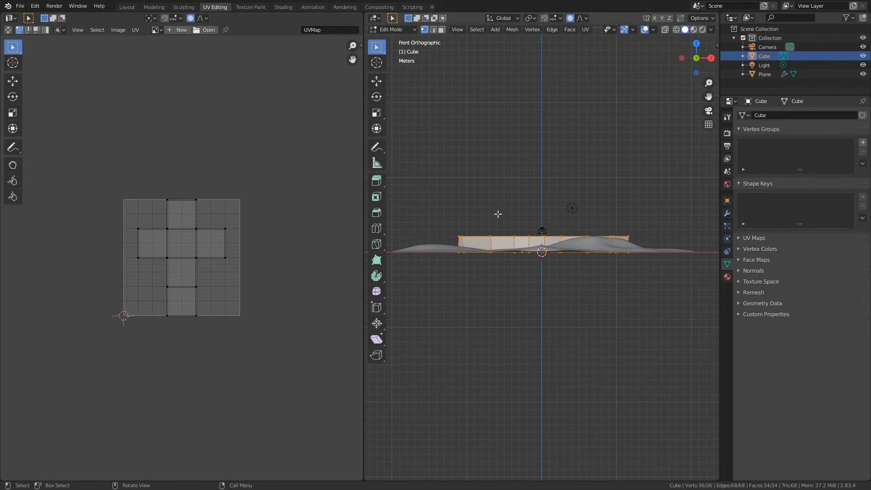
Step: Unwrap the wall mesh with Smart UV Project
{"action": "key", "text": "u"}
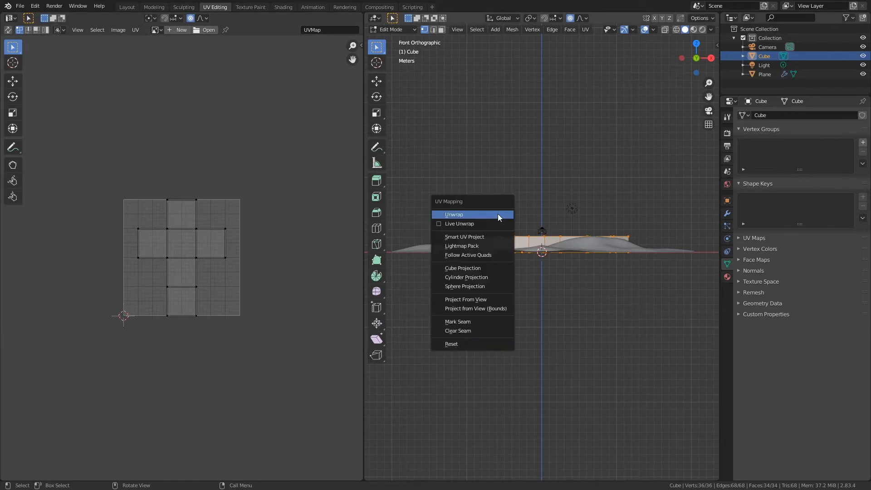
{"action": "left_click", "coordinate": [491, 236]}
{"action": "left_click", "coordinate": [513, 307]}
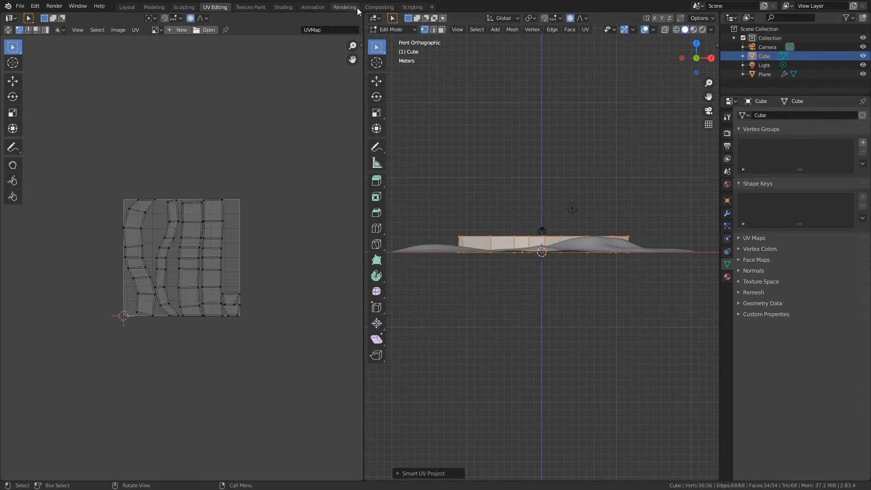
Step: Preview materials in the viewport, unwrap the wall with Project from View (Bounds), and return to Object Mode
{"action": "left_click", "coordinate": [694, 30]}
{"action": "middle_click_drag", "start_coordinate": [543, 291], "coordinate": [449, 249], "text": "ctrl"}
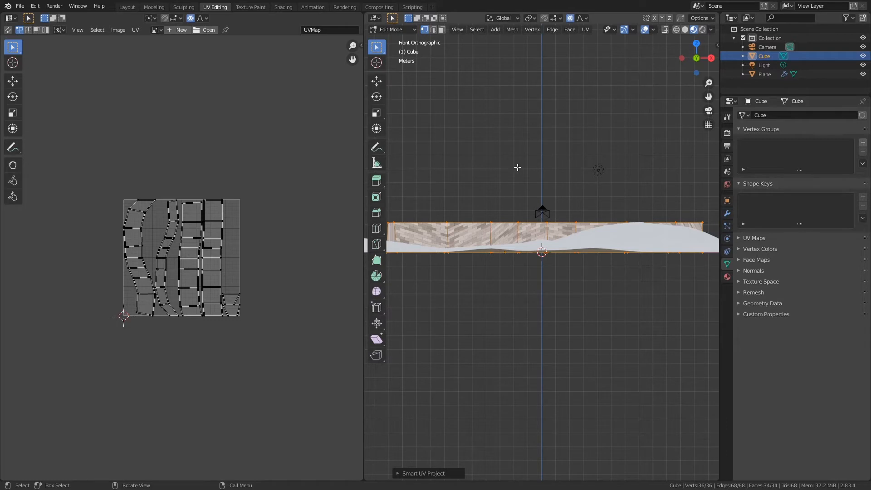
{"action": "key", "text": "u"}
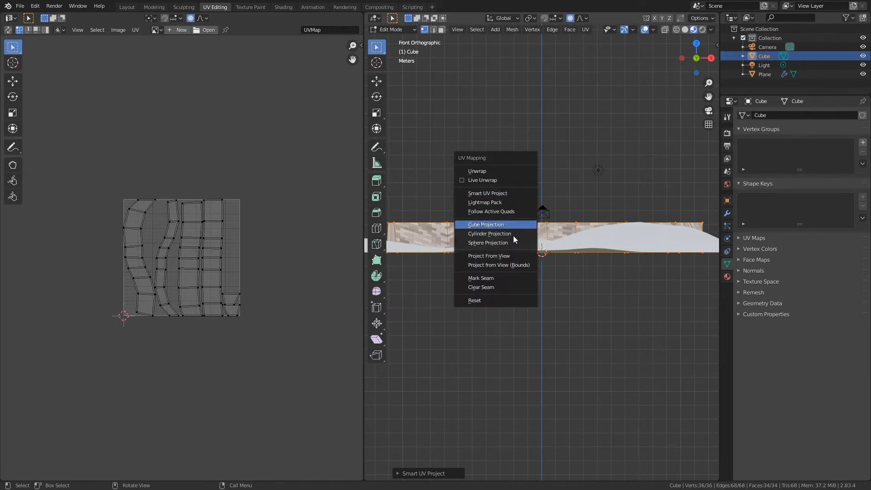
{"action": "left_click", "coordinate": [522, 265]}
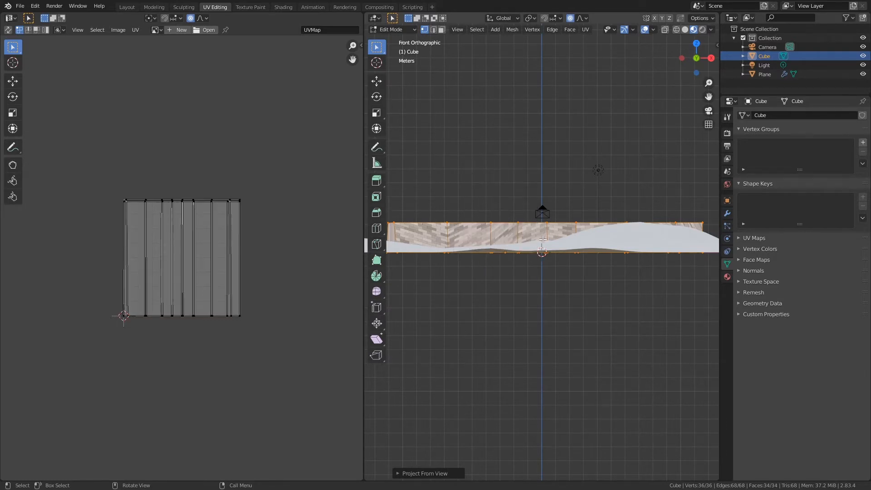
{"action": "key", "text": "Tab"}
{"action": "middle_click_drag", "start_coordinate": [557, 162], "coordinate": [524, 170]}
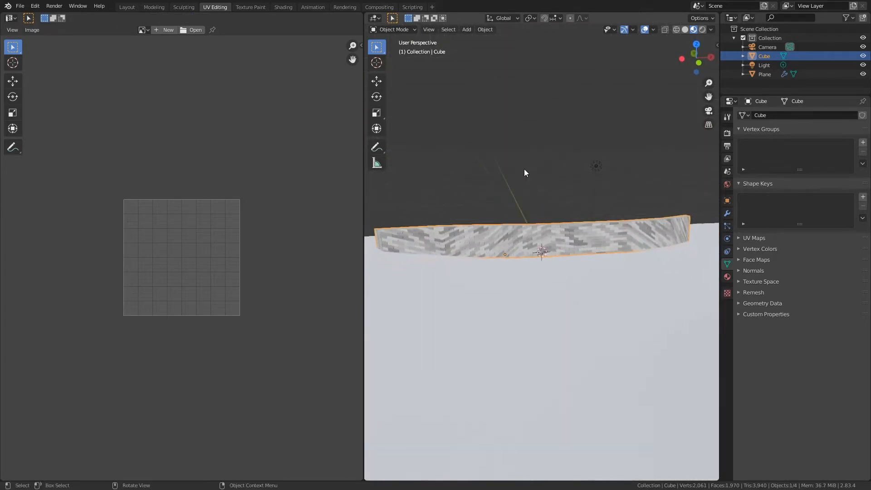
Step: Return to the Shading workspace and attach Texture Coordinate and Mapping nodes to the Brick Texture node
{"action": "left_click", "coordinate": [251, 7]}
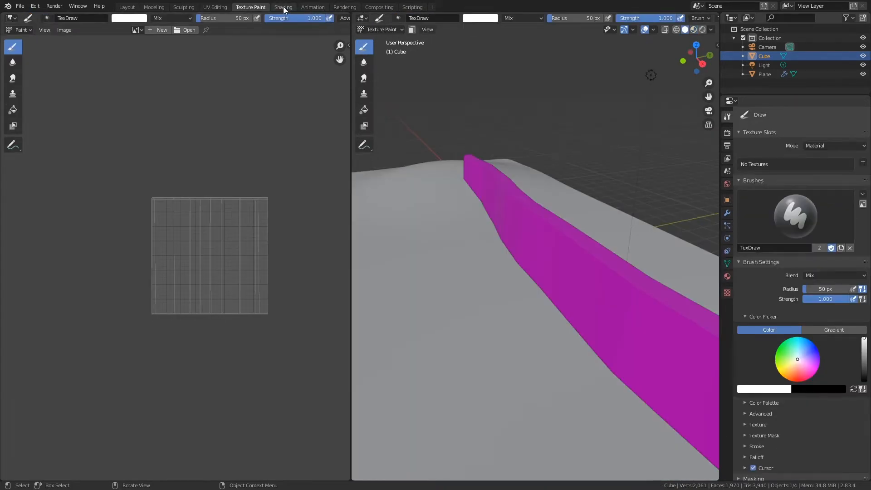
{"action": "left_click", "coordinate": [283, 7]}
{"action": "middle_click_drag", "start_coordinate": [394, 331], "coordinate": [410, 353], "text": "ctrl"}
{"action": "left_click", "coordinate": [321, 343], "text": "ctrl"}
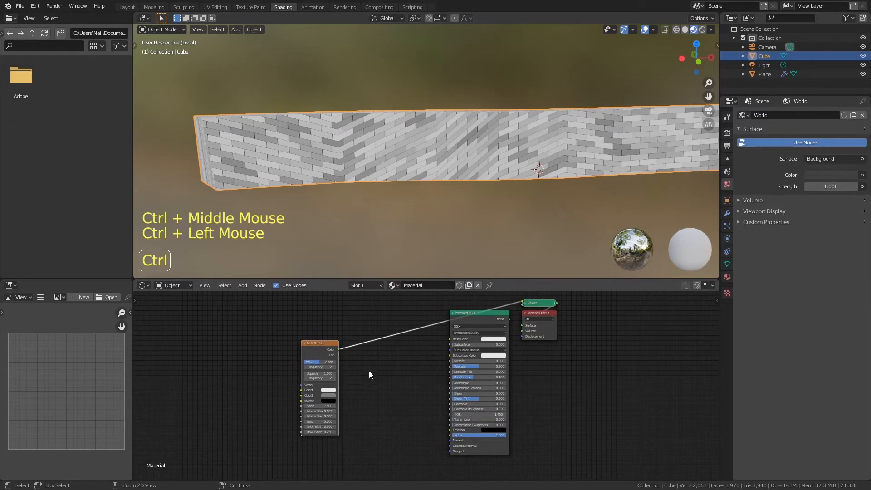
{"action": "key", "text": "ctrl"}
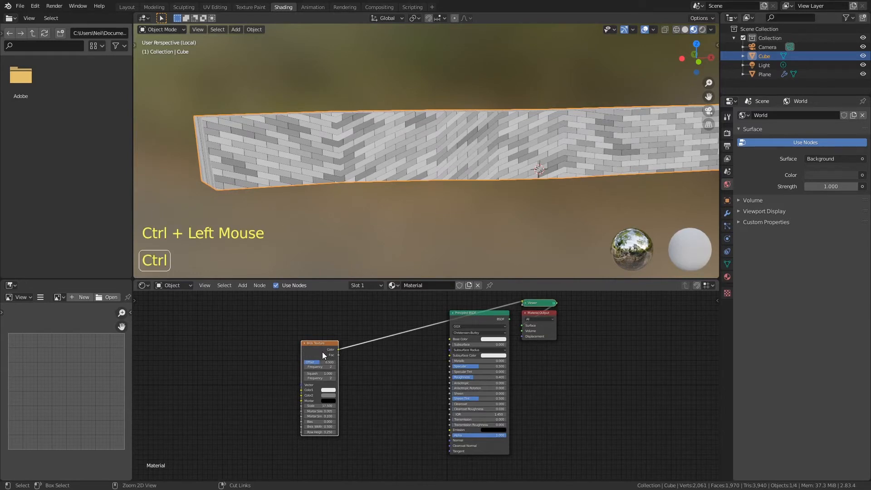
{"action": "key", "text": "ctrl+t"}
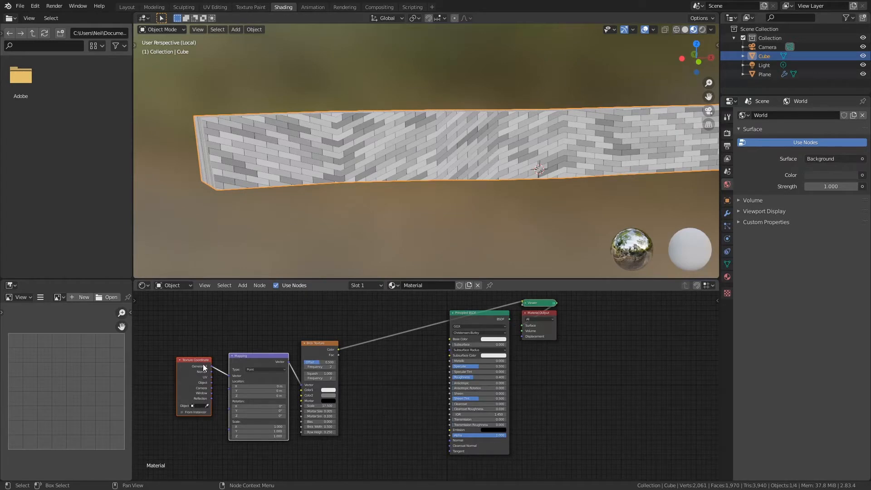
{"action": "middle_click_drag", "start_coordinate": [224, 372], "coordinate": [248, 359]}
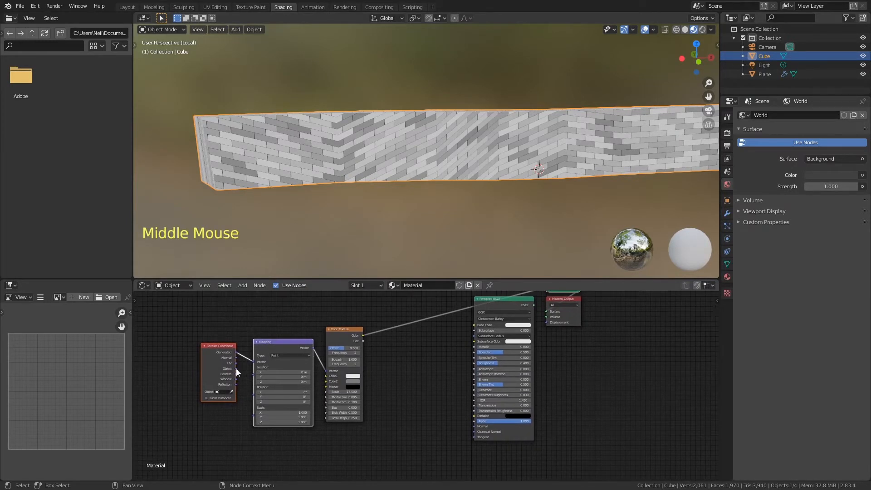
Step: Connect the Texture Coordinate node's UV output to the Mapping node's Vector input and shift both nodes away from the Brick Texture
{"action": "left_click_drag", "start_coordinate": [235, 364], "coordinate": [254, 363]}
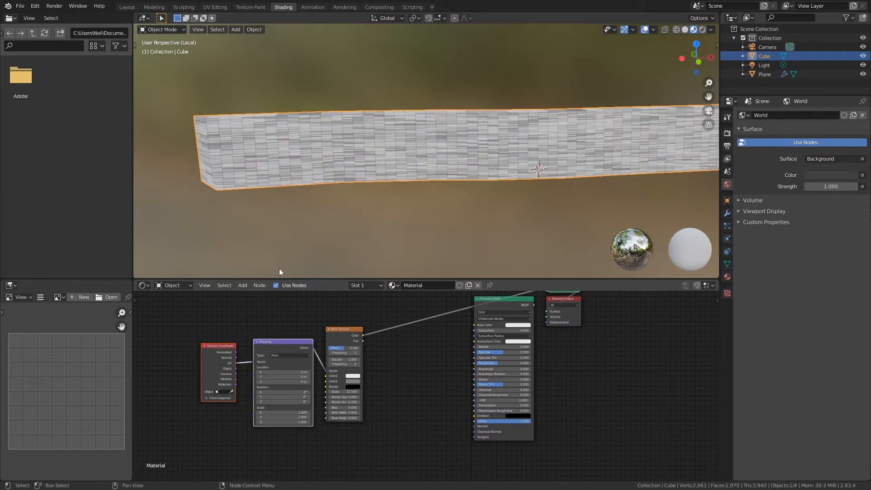
{"action": "mouse_move", "coordinate": [360, 172]}
{"action": "middle_mouse_down"}
{"action": "mouse_move", "coordinate": [391, 198]}
{"action": "mouse_move", "coordinate": [364, 172]}
{"action": "middle_mouse_up"}
{"action": "middle_click_drag", "start_coordinate": [277, 384], "coordinate": [350, 395]}
{"action": "middle_click_drag", "start_coordinate": [350, 395], "coordinate": [346, 368], "text": "ctrl"}
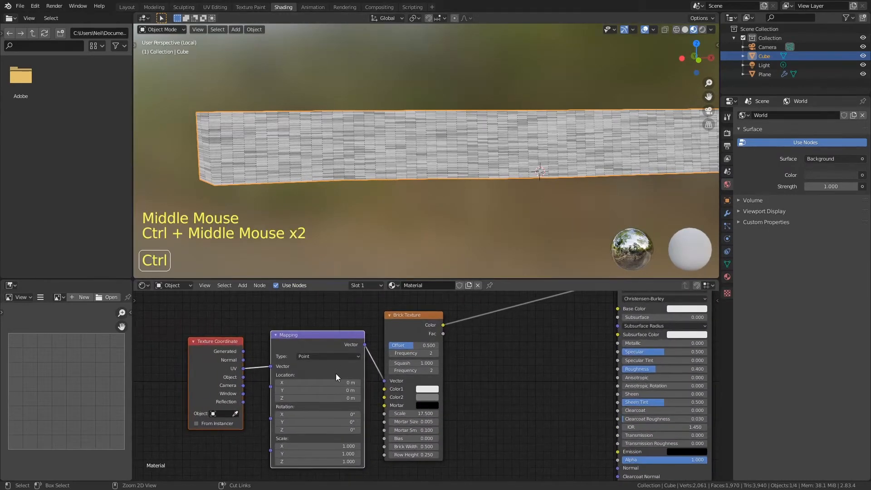
{"action": "left_click_drag", "start_coordinate": [223, 343], "coordinate": [197, 347]}
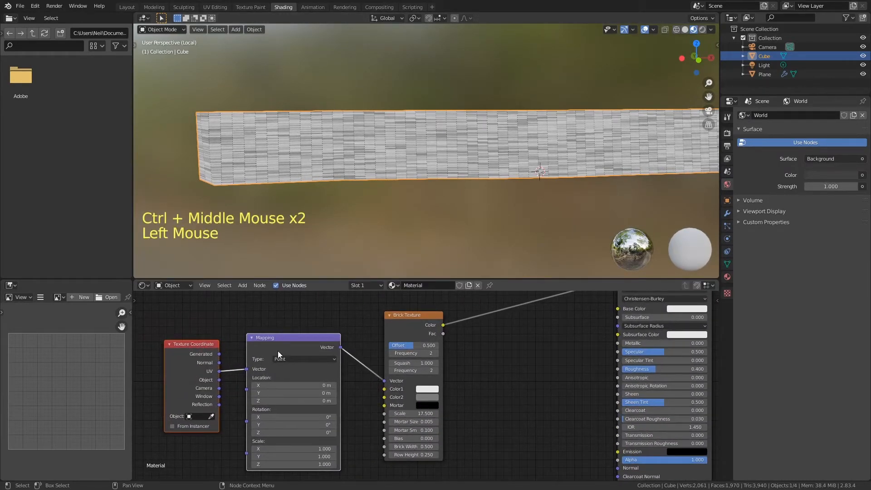
{"action": "middle_click_drag", "start_coordinate": [306, 345], "coordinate": [307, 381], "text": "ctrl"}
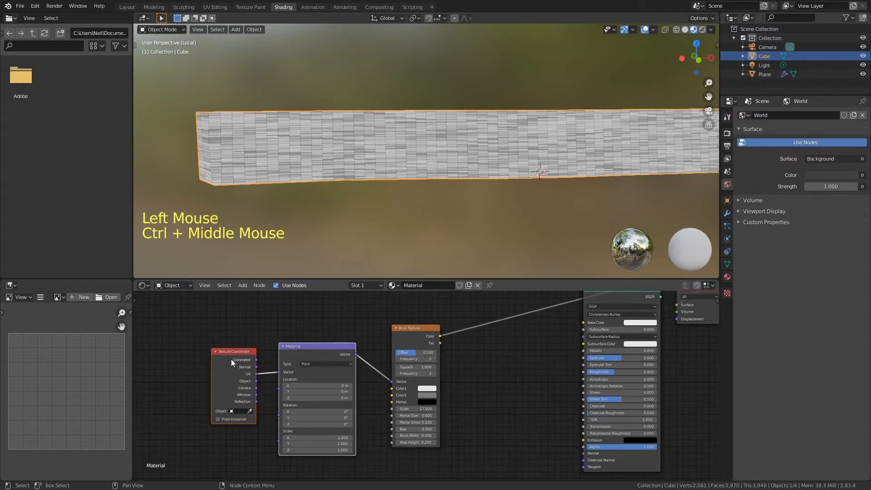
Step: Try the Camera and Object coordinates as the Mapping node's vector and reconnect the UV output
{"action": "left_click_drag", "start_coordinate": [256, 388], "coordinate": [278, 373]}
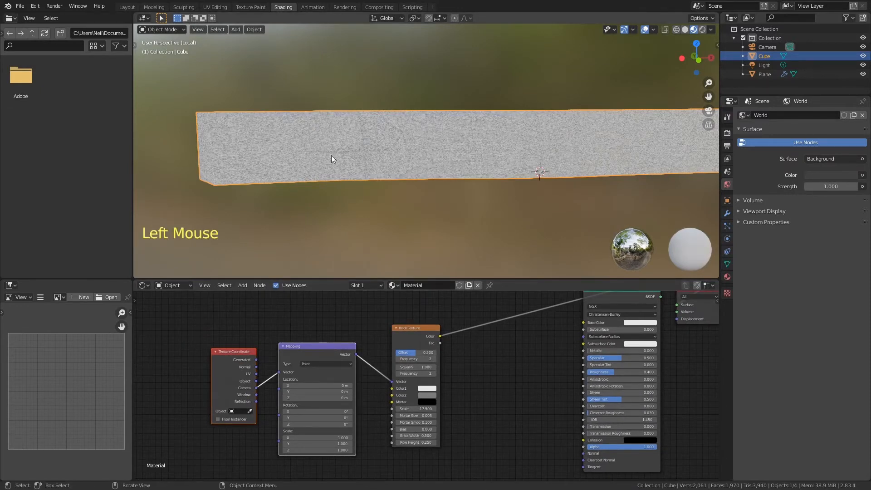
{"action": "left_click_drag", "start_coordinate": [257, 385], "coordinate": [256, 381]}
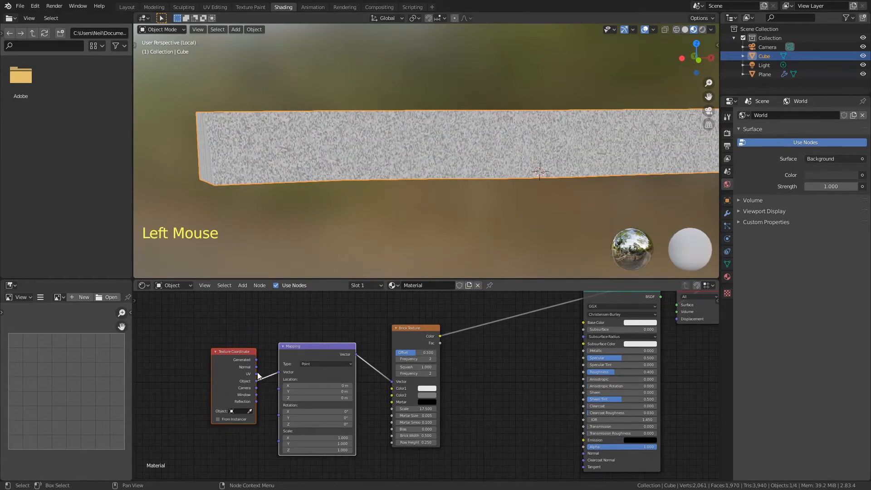
{"action": "left_click_drag", "start_coordinate": [257, 375], "coordinate": [278, 372]}
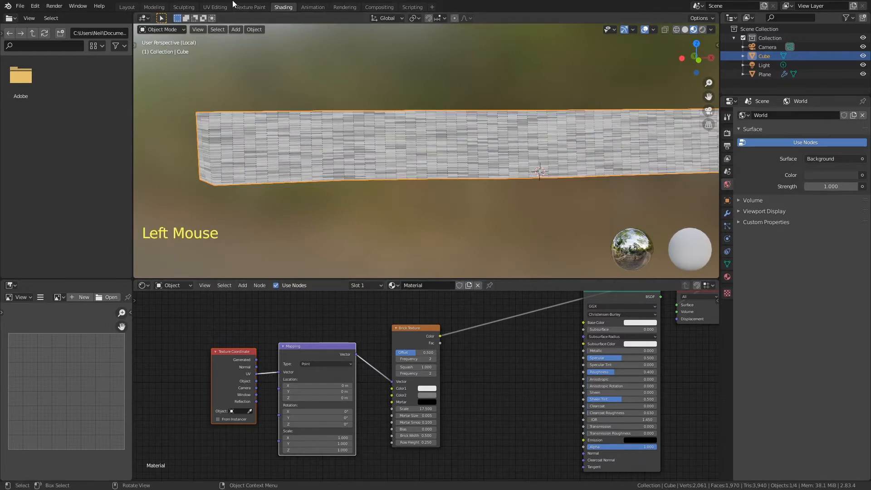
Step: In the UV Editing workspace, select all of the wall's UVs and shrink them, narrowing them slightly more along X
{"action": "left_click", "coordinate": [215, 7]}
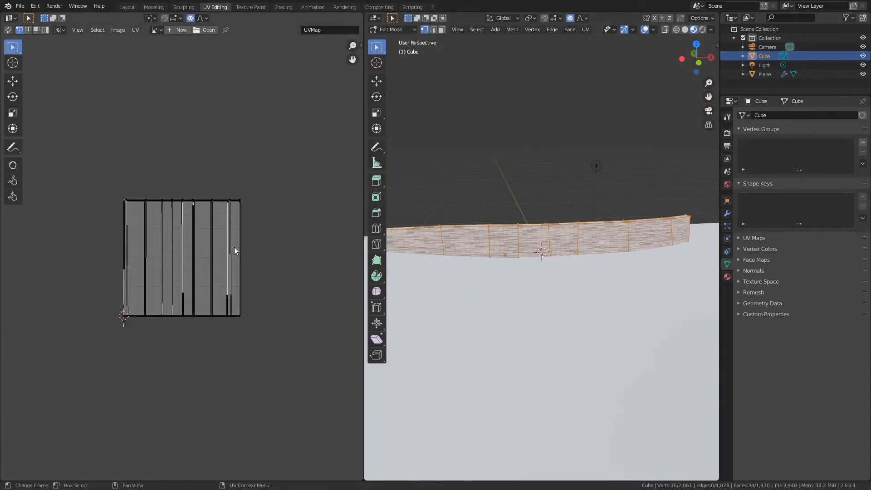
{"action": "key", "text": "a"}
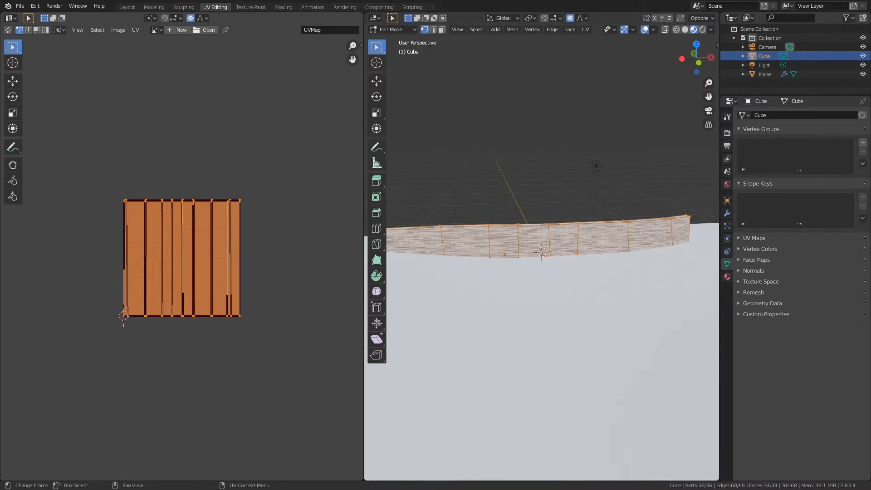
{"action": "key", "text": "s"}
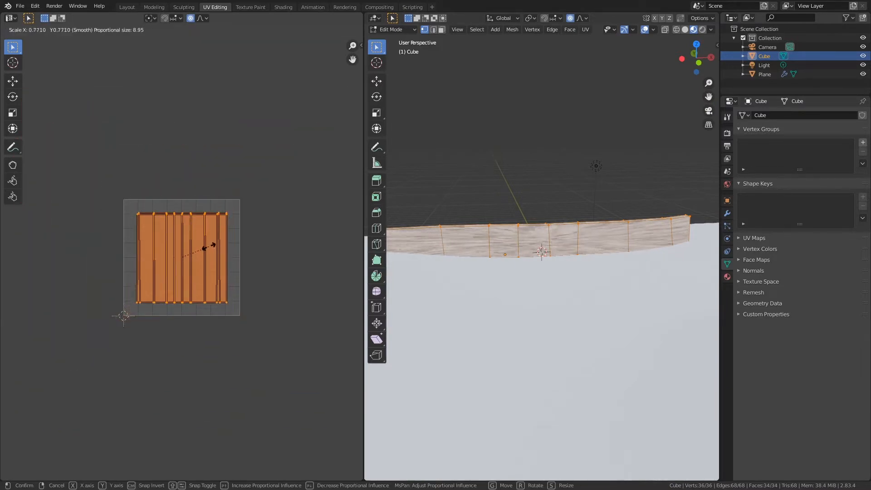
{"action": "left_click", "coordinate": [210, 243]}
{"action": "key", "text": "s"}
{"action": "key", "text": "x"}
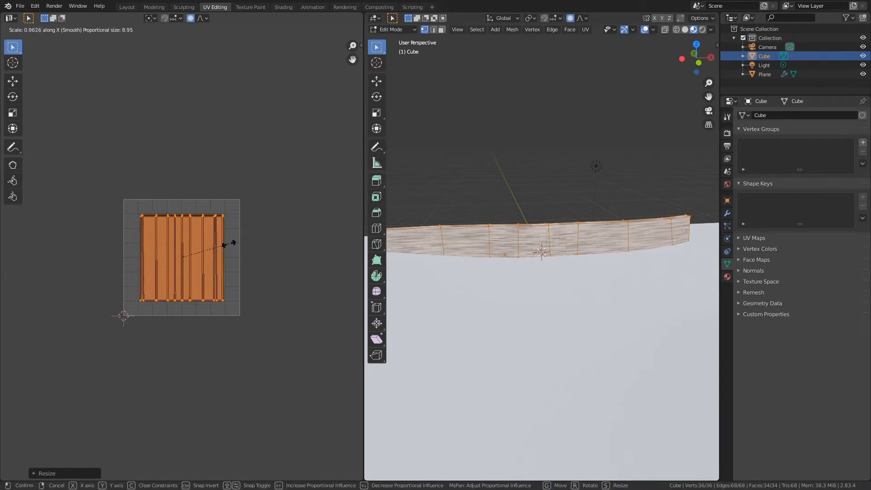
{"action": "left_click", "coordinate": [223, 247]}
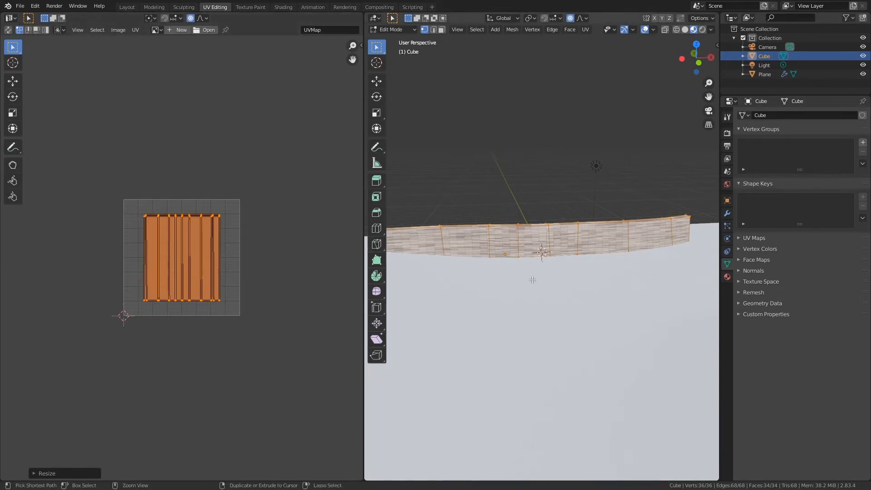
Step: Stretch the wall's UVs along X to about 6 times their width and compress them along Y to about two thirds
{"action": "scroll", "coordinate": [524, 183], "scroll_direction": "up", "scroll_amount": 6}
{"action": "middle_click_drag", "start_coordinate": [524, 182], "coordinate": [513, 177]}
{"action": "key", "text": "s"}
{"action": "key", "text": "x"}
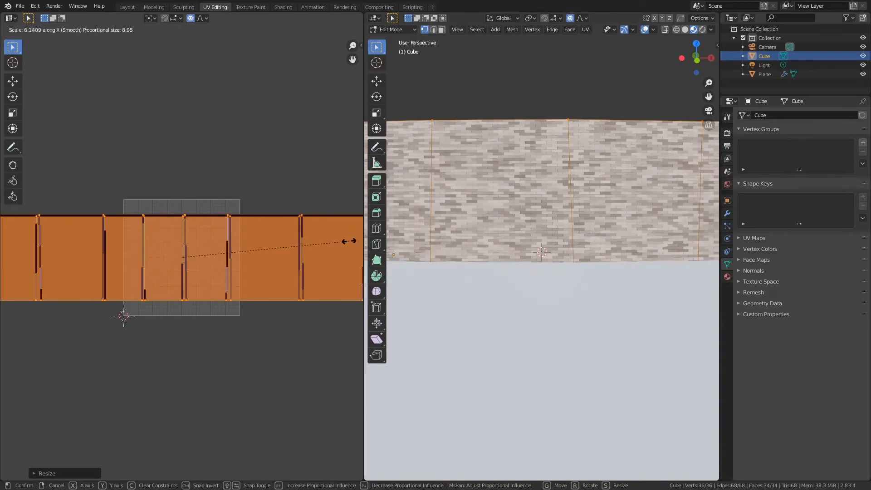
{"action": "left_click", "coordinate": [345, 244]}
{"action": "key", "text": "s"}
{"action": "key", "text": "y"}
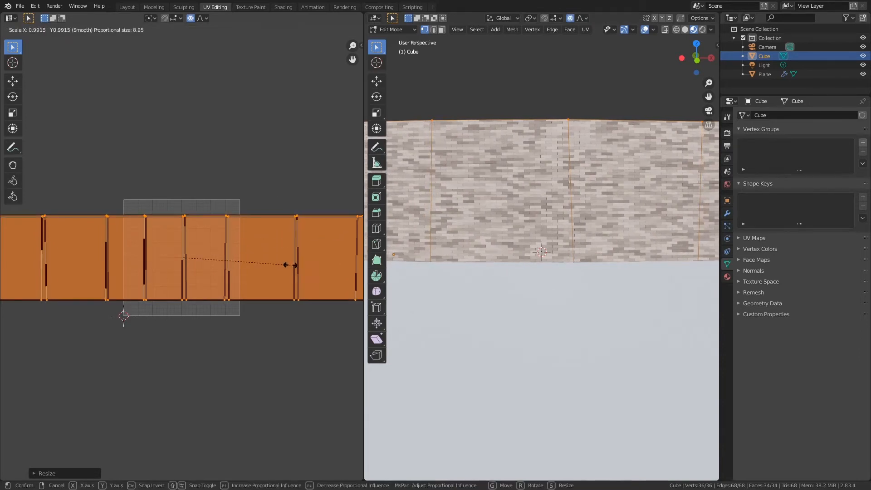
{"action": "left_click", "coordinate": [249, 255]}
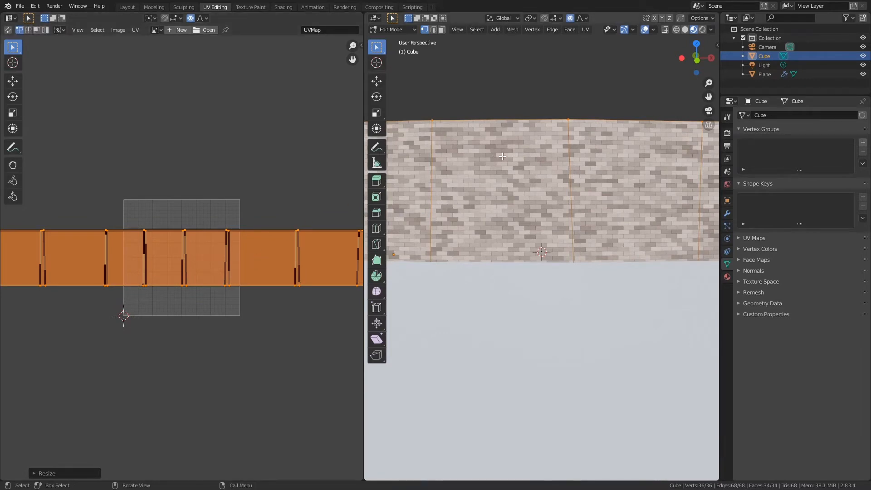
Step: Leave Edit Mode, return to the Shading workspace and save the file
{"action": "scroll", "coordinate": [631, 112], "scroll_direction": "down", "scroll_amount": 5}
{"action": "key", "text": "Tab"}
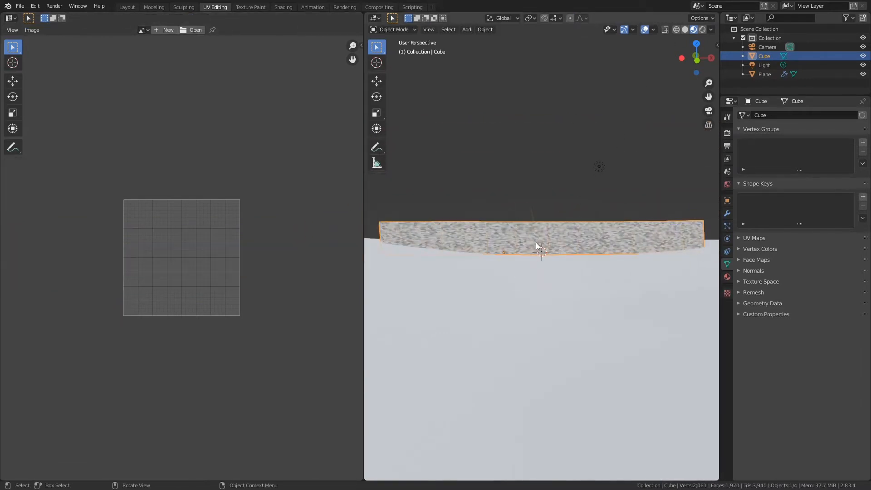
{"action": "left_click", "coordinate": [283, 6]}
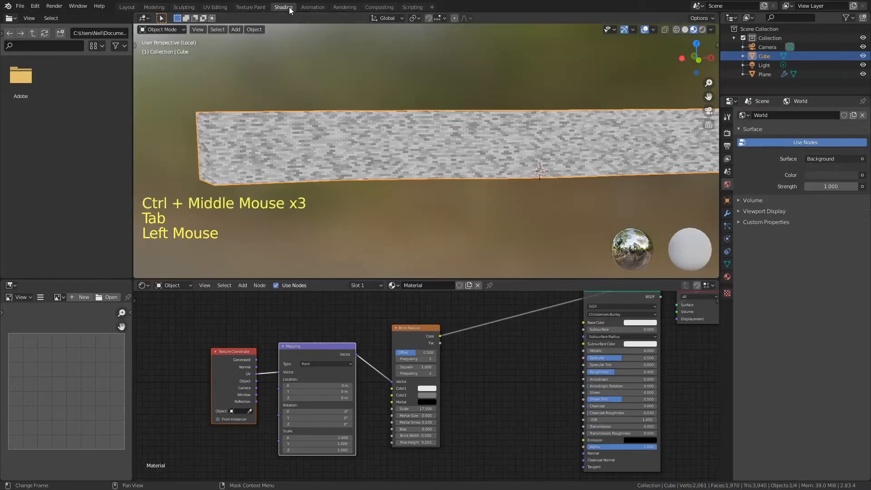
{"action": "key", "text": "ctrl+s"}
{"action": "middle_click_drag", "start_coordinate": [464, 169], "coordinate": [451, 164]}
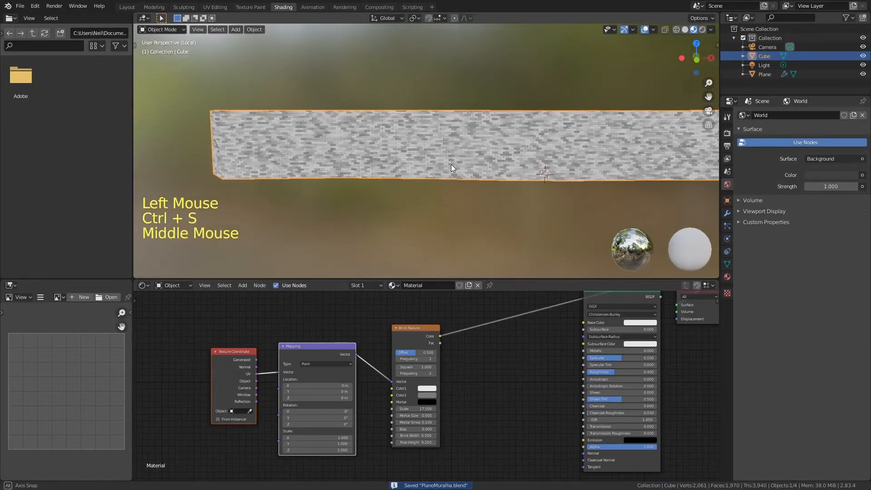
Step: Restore the Principled BSDF as the material's surface shader and feed its Base Color from the Brick Texture, trying Fac before settling on Color
{"action": "middle_click_drag", "start_coordinate": [527, 333], "coordinate": [367, 384], "text": "shift"}
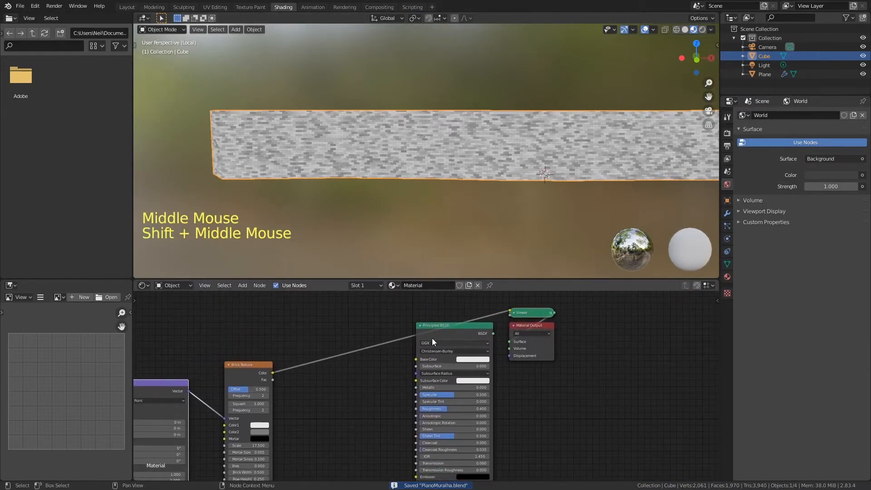
{"action": "left_click", "coordinate": [435, 327], "text": "ctrl+shift"}
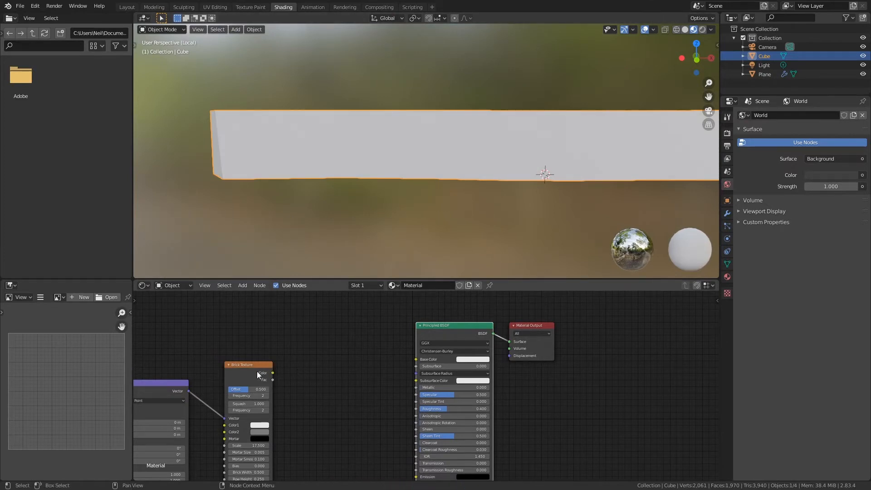
{"action": "middle_click_drag", "start_coordinate": [358, 211], "coordinate": [347, 208], "text": "shift"}
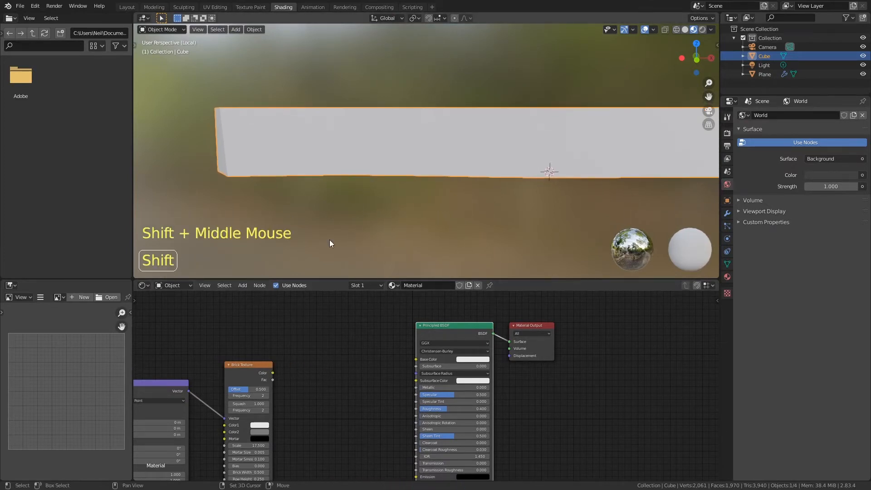
{"action": "left_click_drag", "start_coordinate": [273, 380], "coordinate": [416, 360]}
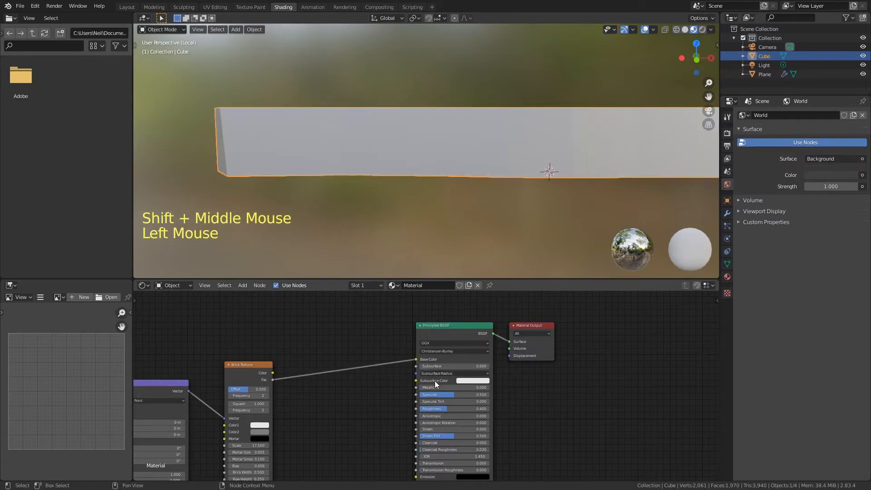
{"action": "middle_click_drag", "start_coordinate": [394, 245], "coordinate": [378, 226], "text": "ctrl"}
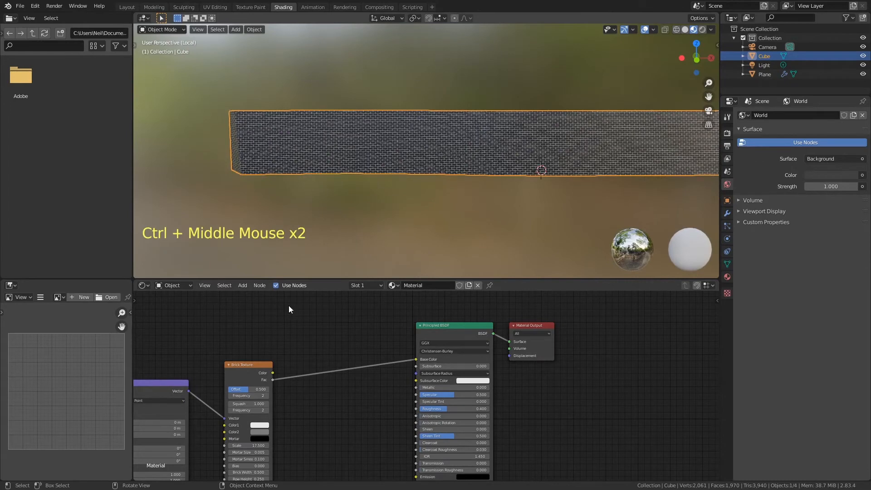
{"action": "left_click_drag", "start_coordinate": [273, 373], "coordinate": [416, 359]}
Step: Change the Brick Texture's Mortar color to a very dark brown
{"action": "middle_click_drag", "start_coordinate": [294, 402], "coordinate": [424, 132], "text": "shift"}
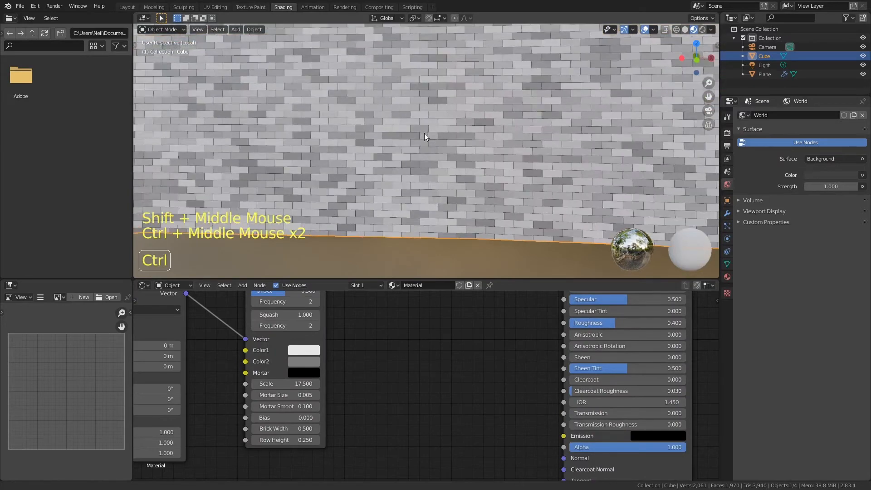
{"action": "left_click", "coordinate": [305, 373]}
{"action": "left_click_drag", "start_coordinate": [381, 293], "coordinate": [328, 245]}
Step: Tint the Brick Texture's Color1 a pale orange and Color2 a muted brown
{"action": "left_click", "coordinate": [312, 350]}
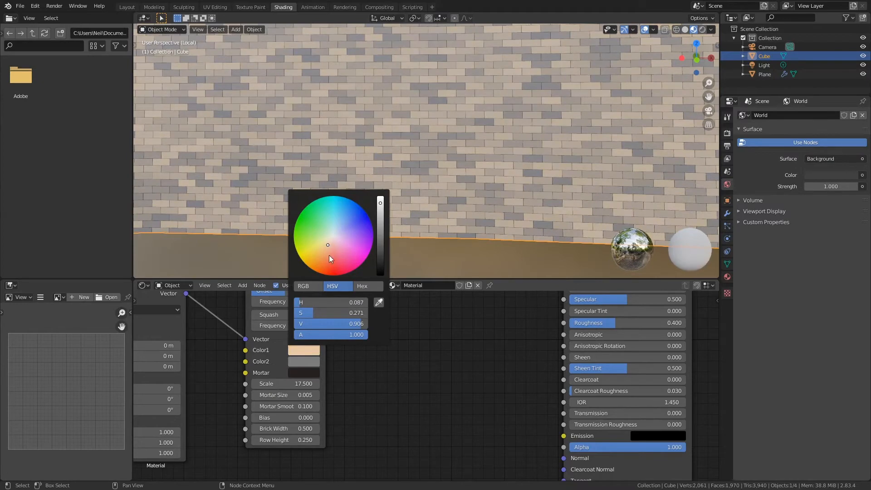
{"action": "left_click", "coordinate": [304, 362]}
{"action": "mouse_move", "coordinate": [331, 248]}
{"action": "left_mouse_down"}
{"action": "mouse_move", "coordinate": [337, 258]}
{"action": "mouse_move", "coordinate": [326, 258]}
{"action": "left_mouse_up"}
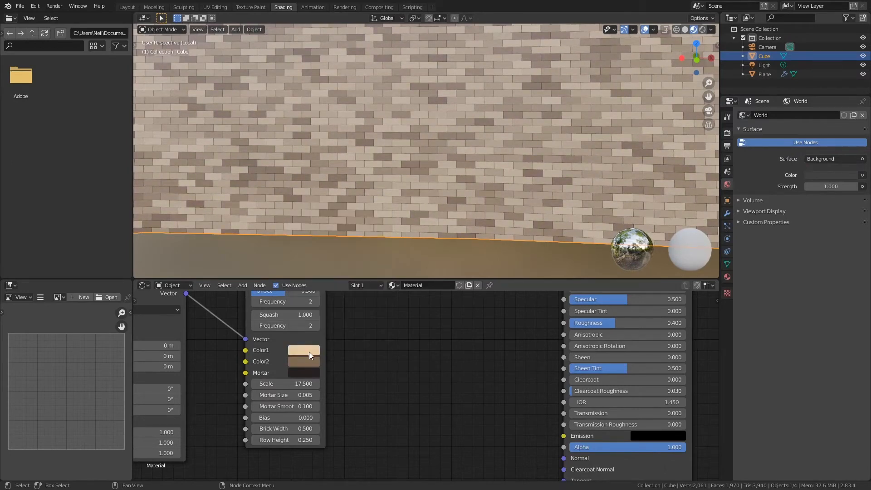
Step: Set Color1 to orange with saturation 0.704 and hue 0.090, and copy it to Color2, toned down to saturation 0.641 and value 0.684
{"action": "left_click", "coordinate": [309, 352]}
{"action": "left_click_drag", "start_coordinate": [328, 247], "coordinate": [317, 260]}
{"action": "key", "text": "ctrl+c"}
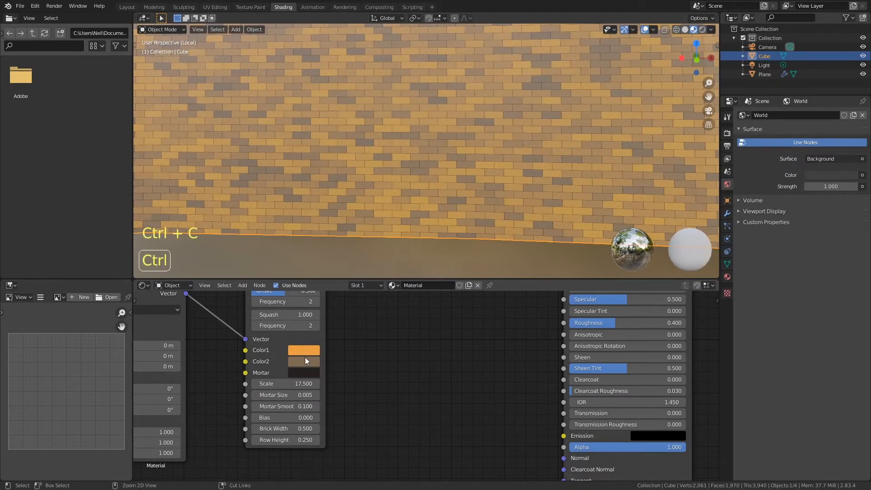
{"action": "key", "text": "ctrl+v"}
{"action": "left_click", "coordinate": [306, 363]}
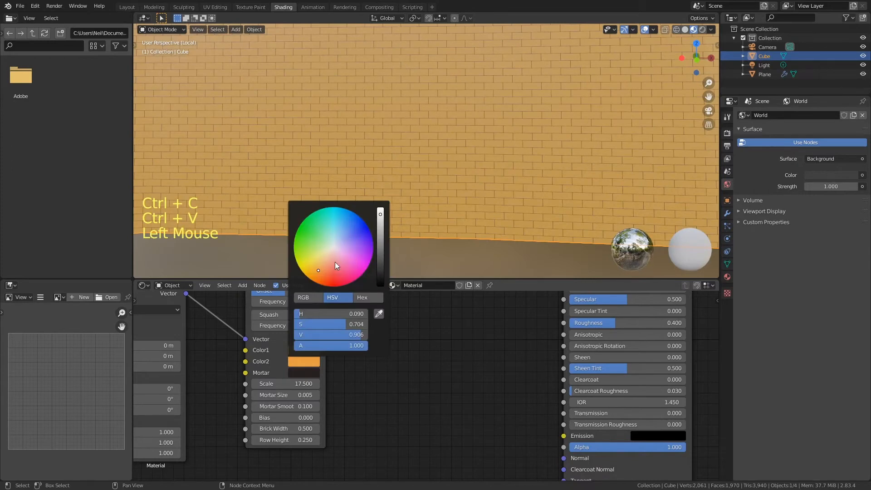
{"action": "left_click_drag", "start_coordinate": [384, 221], "coordinate": [386, 231]}
{"action": "left_click_drag", "start_coordinate": [320, 271], "coordinate": [320, 268]}
Step: Save the file and view the wall through the camera
{"action": "middle_click_drag", "start_coordinate": [309, 66], "coordinate": [378, 175], "text": "ctrl"}
{"action": "key", "text": "ctrl+s"}
{"action": "key", "text": "KP_0"}
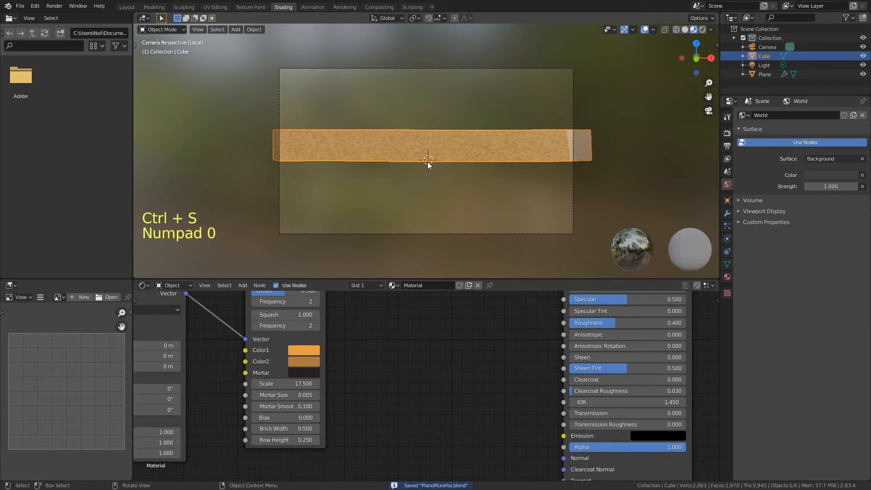
Step: Desaturate Color1 to a pale cream and Color2 to a greyish beige, and save the file
{"action": "left_click", "coordinate": [304, 350]}
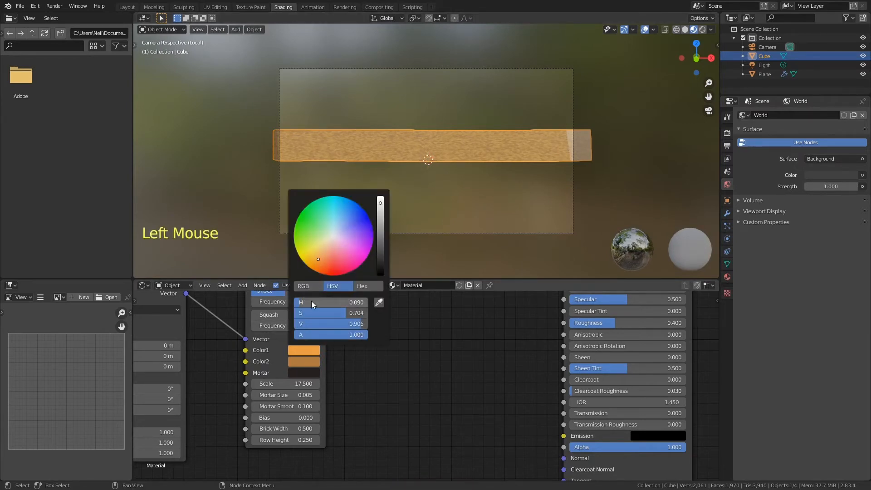
{"action": "left_click_drag", "start_coordinate": [358, 323], "coordinate": [300, 312]}
{"action": "left_click", "coordinate": [301, 361]}
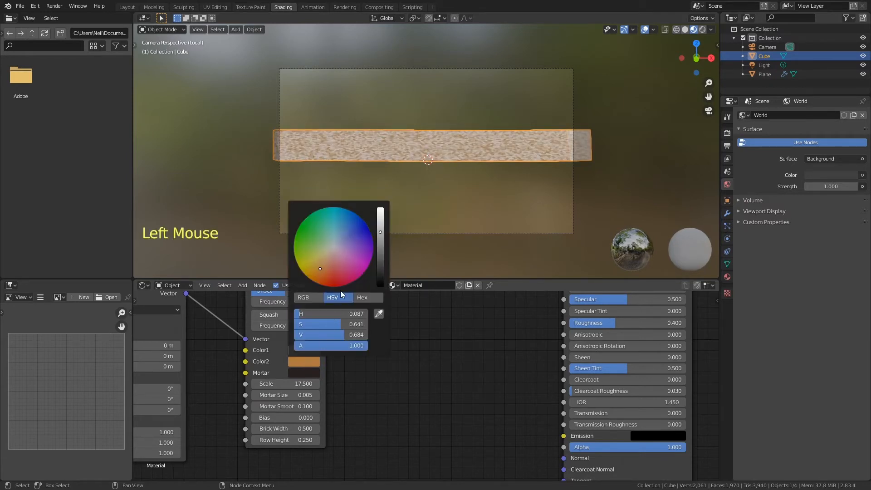
{"action": "left_click_drag", "start_coordinate": [345, 326], "coordinate": [301, 325]}
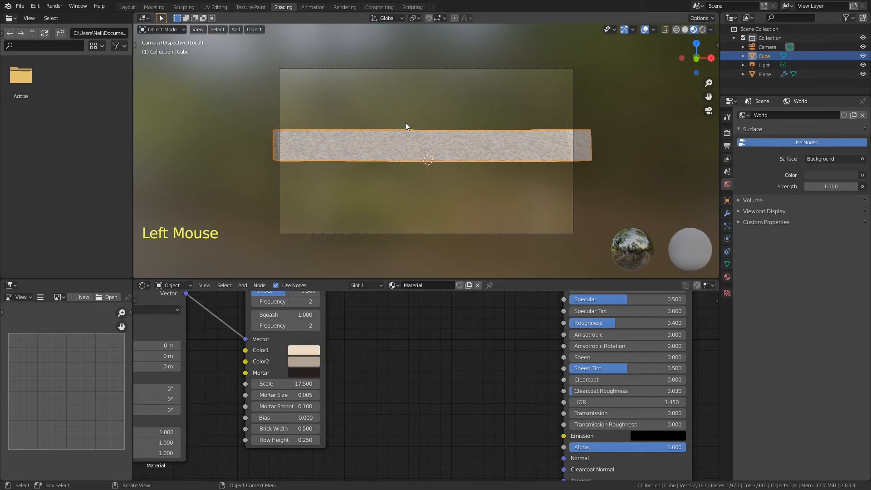
{"action": "key", "text": "ctrl+s"}
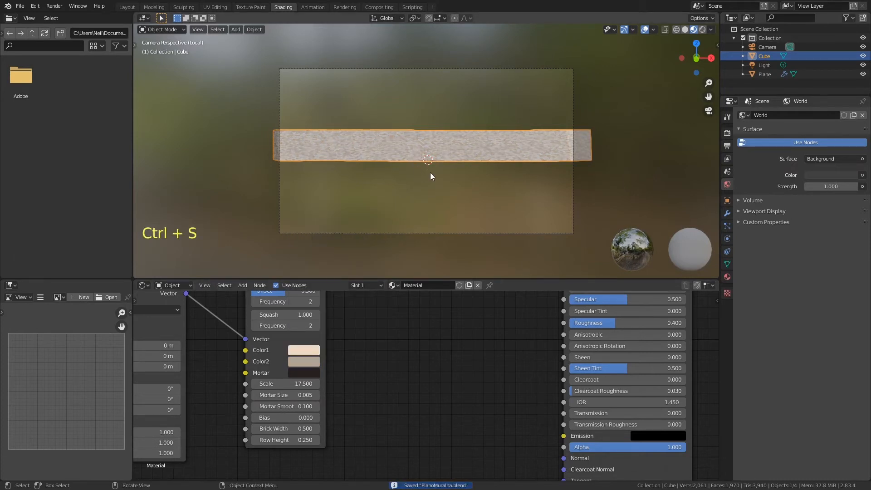
Step: Exit local view to show the whole scene, save the file and select the ground plane
{"action": "key", "text": "KP_Divide"}
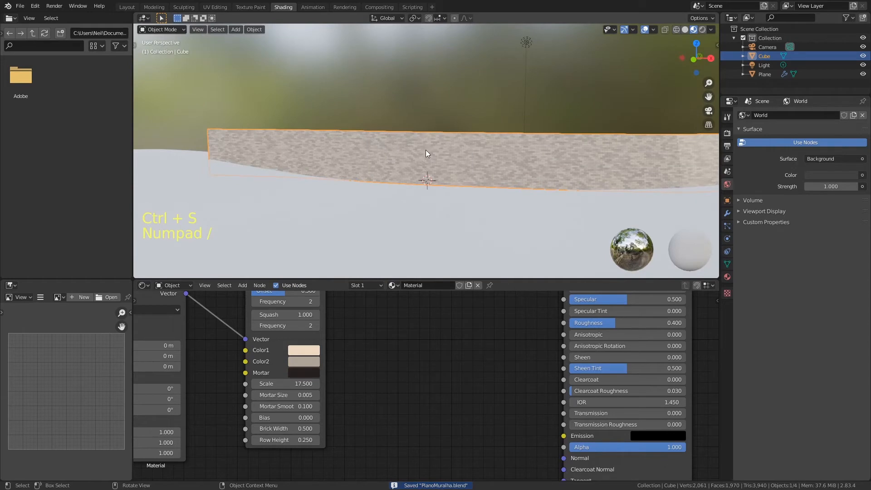
{"action": "middle_click_drag", "start_coordinate": [427, 150], "coordinate": [426, 168], "text": "ctrl"}
{"action": "key", "text": "ctrl+s"}
{"action": "left_click", "coordinate": [383, 211]}
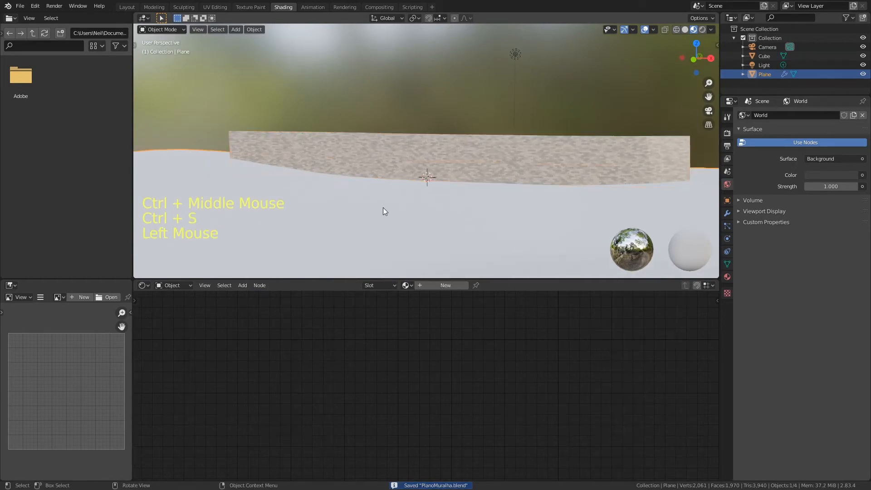
Step: Isolate the ground plane in local view and give it a new material named ChaoMat
{"action": "key", "text": "KP_Divide"}
{"action": "middle_click_drag", "start_coordinate": [371, 148], "coordinate": [446, 162]}
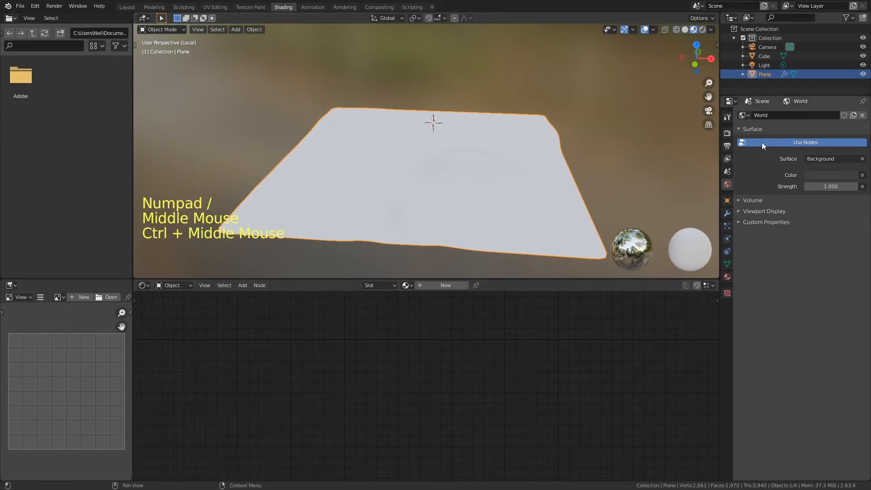
{"action": "left_click", "coordinate": [728, 277]}
{"action": "left_click", "coordinate": [784, 153]}
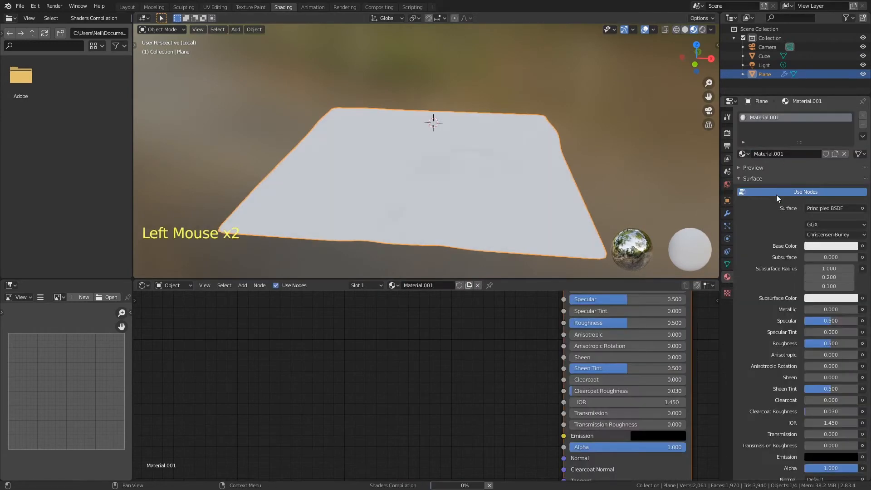
{"action": "left_click", "coordinate": [782, 154]}
{"action": "type", "text": "C"}
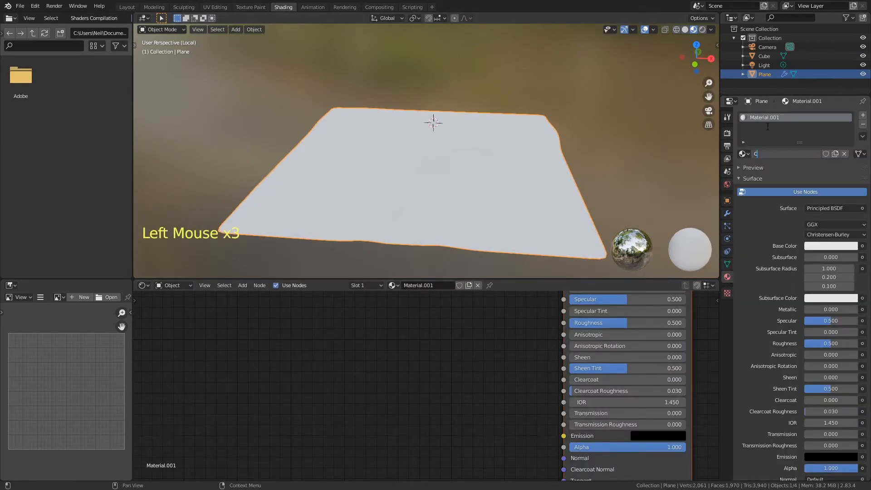
{"action": "type", "text": "haoMat"}
{"action": "key", "text": "Return"}
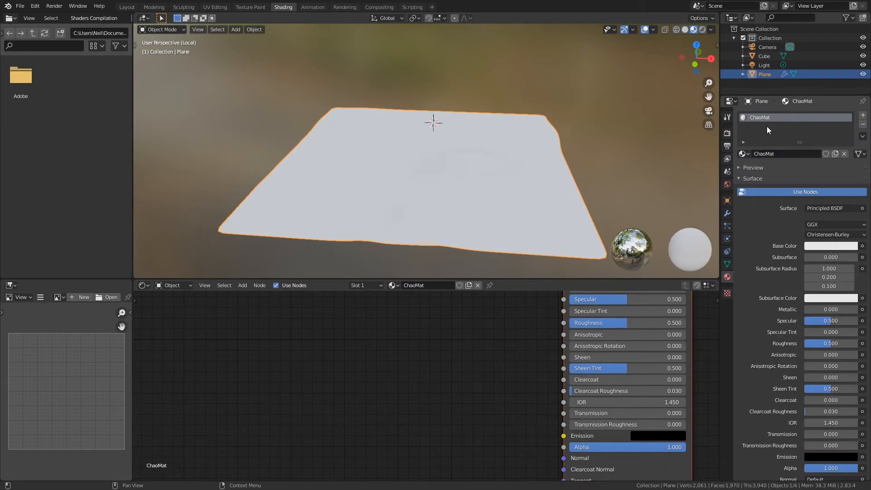
Step: Add a Voronoi Texture node beside the Principled BSDF and preview its output on the ground
{"action": "middle_click_drag", "start_coordinate": [492, 350], "coordinate": [361, 363], "text": "ctrl"}
{"action": "key", "text": "shift+a"}
{"action": "mouse_move", "coordinate": [352, 359]}
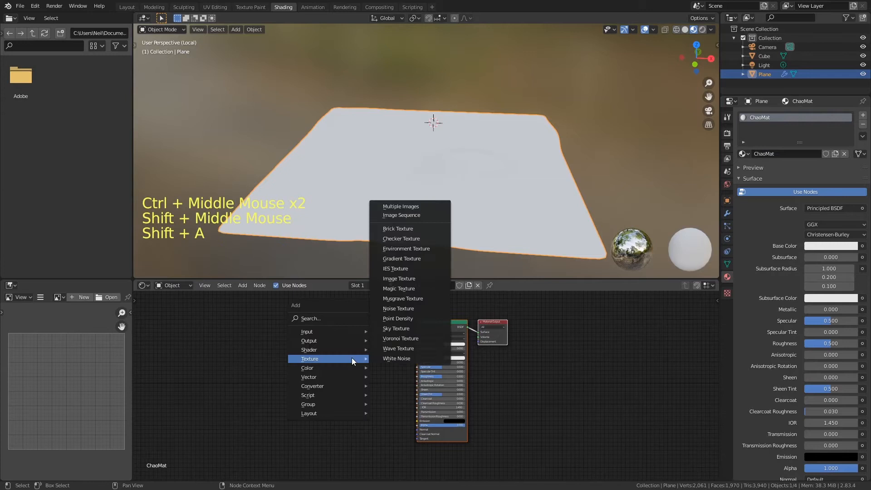
{"action": "left_click", "coordinate": [414, 338]}
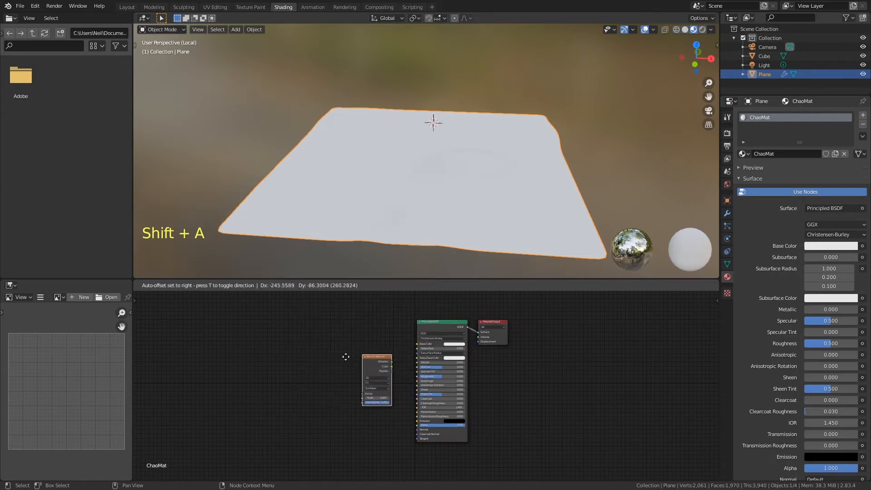
{"action": "mouse_move", "coordinate": [293, 353]}
{"action": "left_mouse_down"}
{"action": "mouse_move", "coordinate": [329, 348]}
{"action": "mouse_move", "coordinate": [293, 345]}
{"action": "left_mouse_up"}
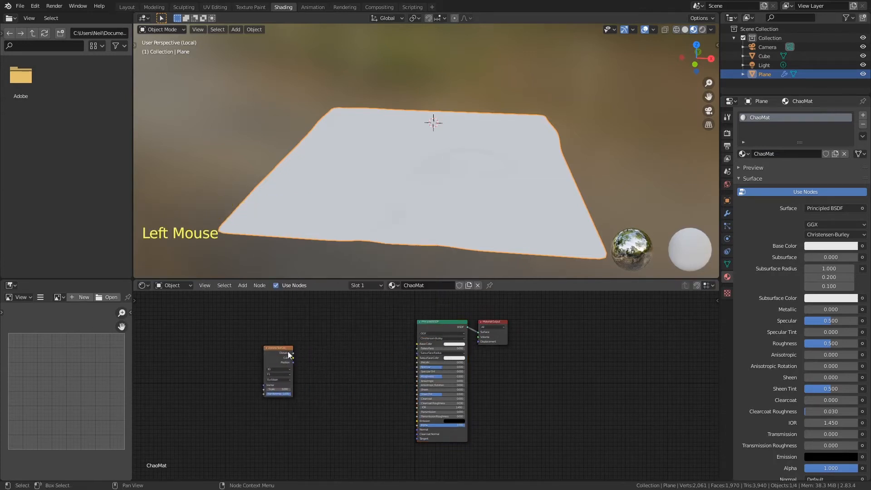
{"action": "left_click", "coordinate": [273, 355], "text": "ctrl+shift"}
{"action": "mouse_move", "coordinate": [409, 233]}
{"action": "middle_mouse_down", "text": "ctrl"}
{"action": "mouse_move", "coordinate": [406, 203]}
{"action": "mouse_move", "coordinate": [415, 213]}
{"action": "mouse_move", "coordinate": [418, 179]}
{"action": "mouse_move", "coordinate": [424, 232]}
{"action": "mouse_move", "coordinate": [417, 224]}
{"action": "middle_mouse_up", "text": "ctrl"}
{"action": "middle_click_drag", "start_coordinate": [355, 345], "coordinate": [429, 309], "text": "ctrl"}
Step: Try Voronoi scales of 50 and 40 on the ground, keeping the F1 feature and randomness of 1.000
{"action": "left_click", "coordinate": [325, 341]}
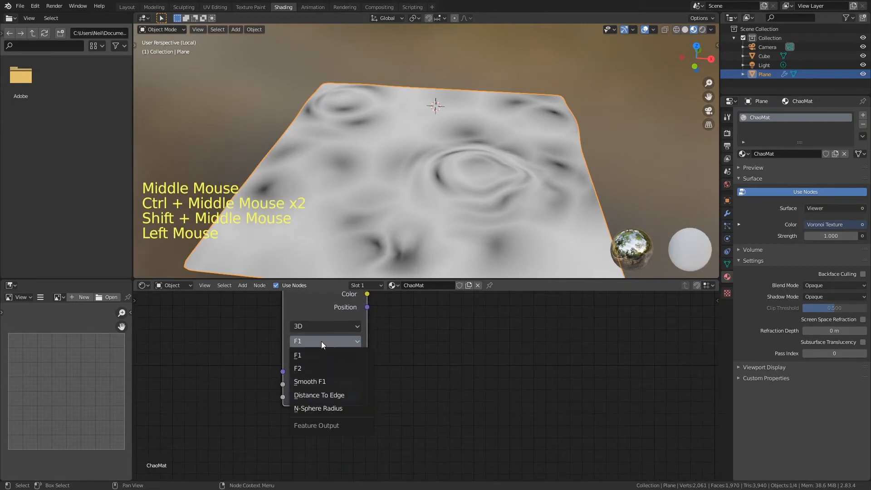
{"action": "left_click", "coordinate": [326, 385]}
{"action": "type", "text": "50"}
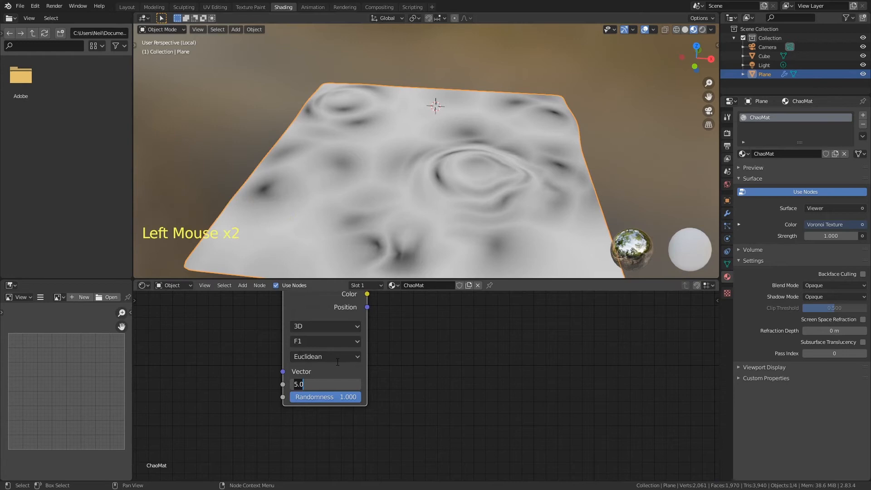
{"action": "key", "text": "Return"}
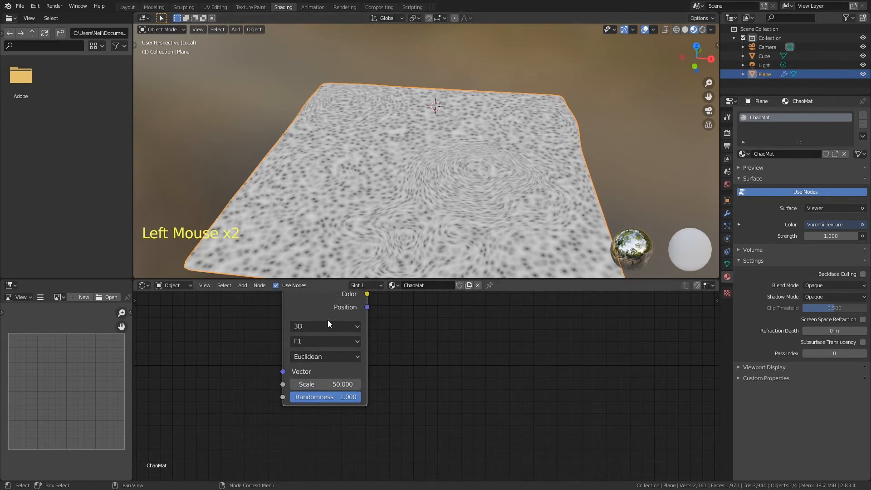
{"action": "left_click_drag", "start_coordinate": [353, 396], "coordinate": [407, 408]}
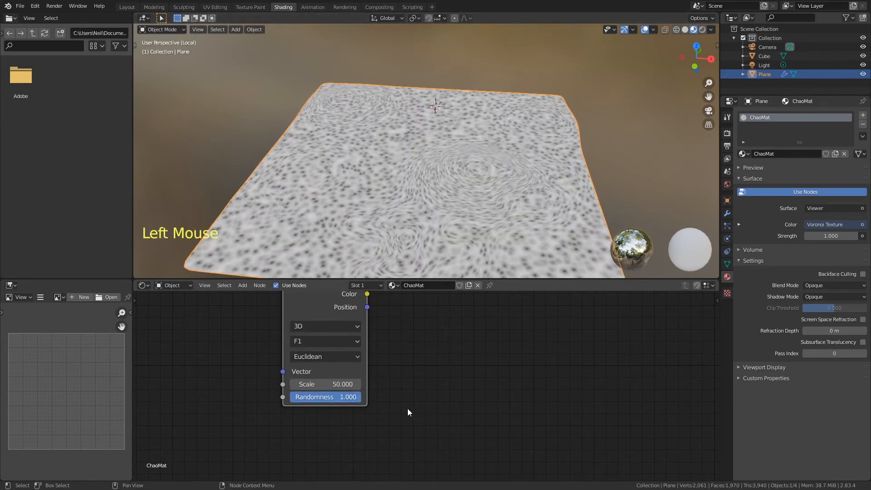
{"action": "middle_click_drag", "start_coordinate": [397, 230], "coordinate": [342, 345], "text": "ctrl"}
{"action": "left_click", "coordinate": [335, 385]}
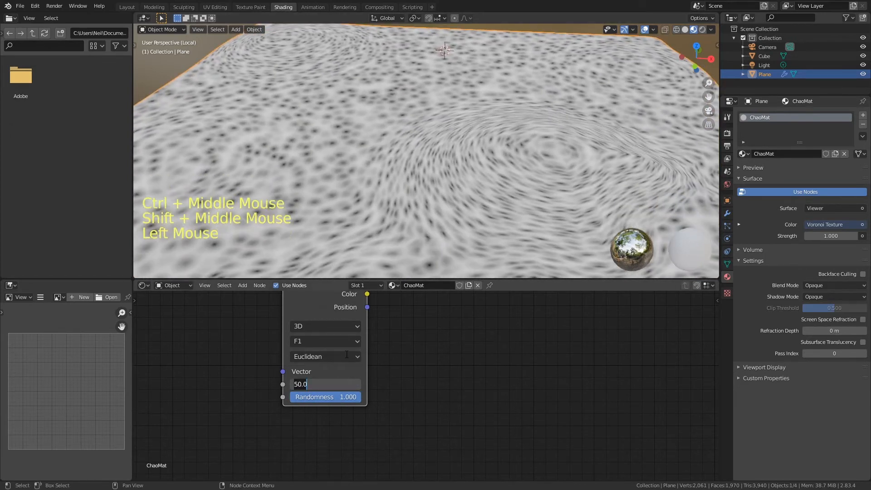
{"action": "type", "text": "40"}
{"action": "key", "text": "Return"}
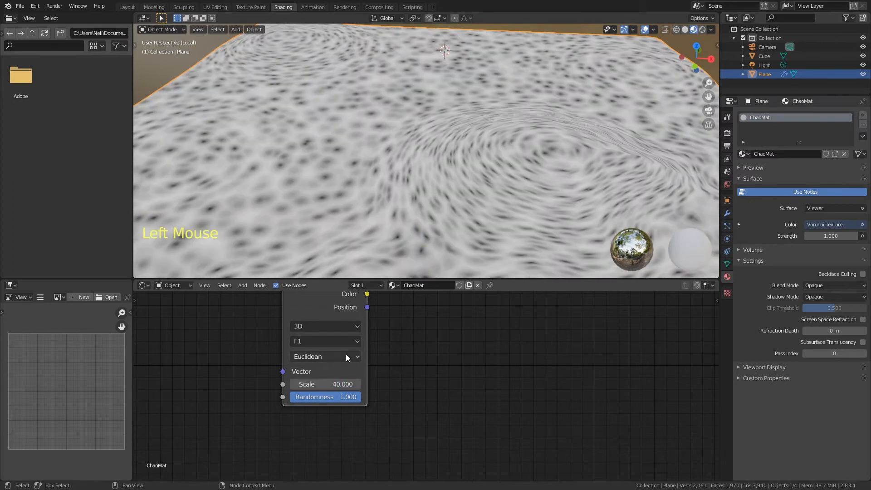
Step: Try the Manhattan distance metric on the Voronoi Texture and return it to Euclidean
{"action": "left_click", "coordinate": [303, 343]}
{"action": "left_click", "coordinate": [307, 355]}
{"action": "left_click", "coordinate": [309, 356]}
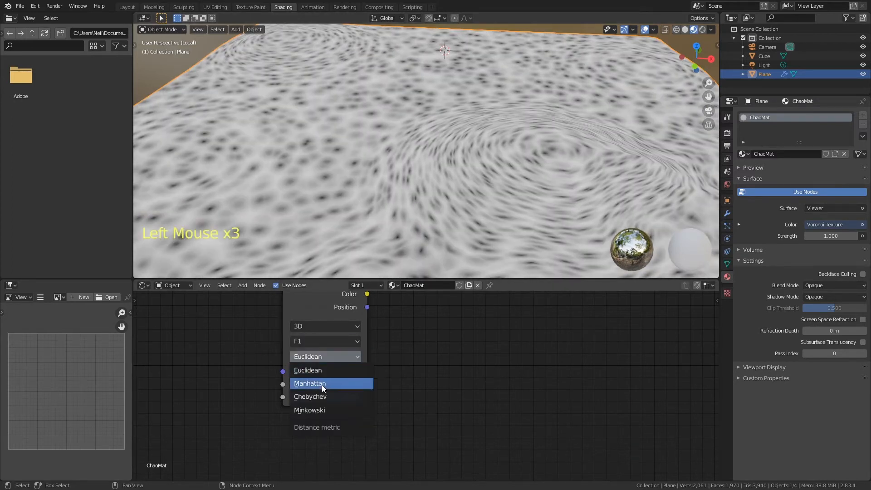
{"action": "left_click", "coordinate": [309, 384]}
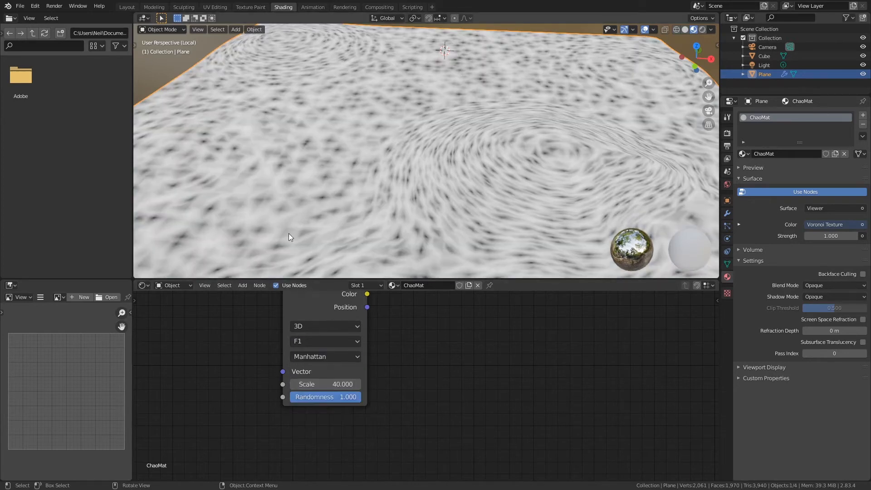
{"action": "left_click", "coordinate": [326, 356]}
{"action": "left_click", "coordinate": [326, 370]}
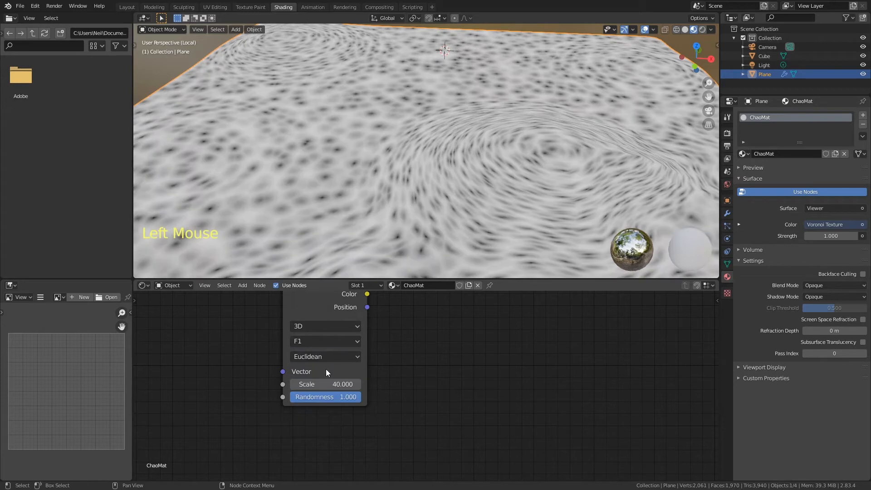
Step: Set the Voronoi feature output to Distance To Edge and save the file
{"action": "left_click", "coordinate": [328, 344]}
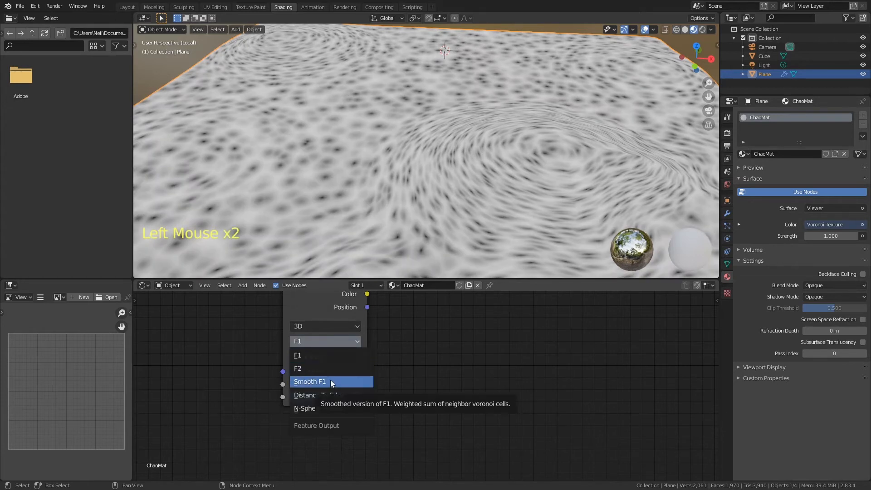
{"action": "left_click", "coordinate": [337, 396]}
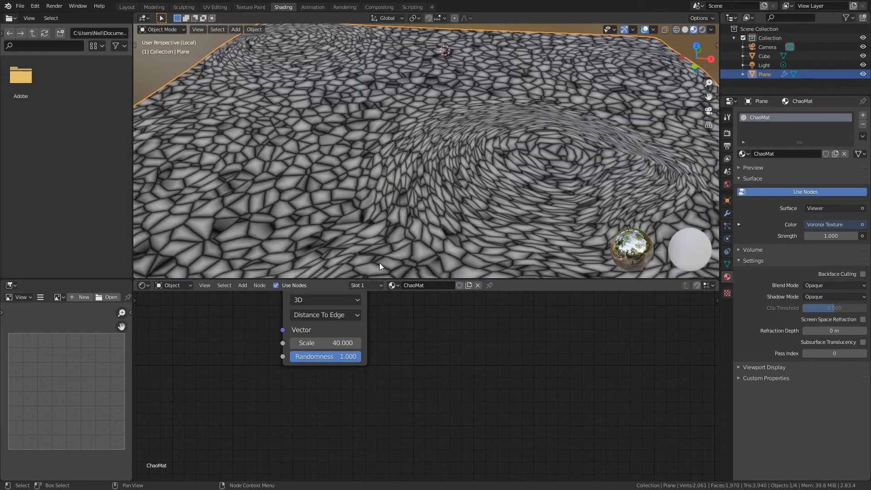
{"action": "middle_click_drag", "start_coordinate": [391, 187], "coordinate": [396, 208], "text": "ctrl"}
{"action": "key", "text": "ctrl+s"}
{"action": "middle_click_drag", "start_coordinate": [396, 330], "coordinate": [365, 402]}
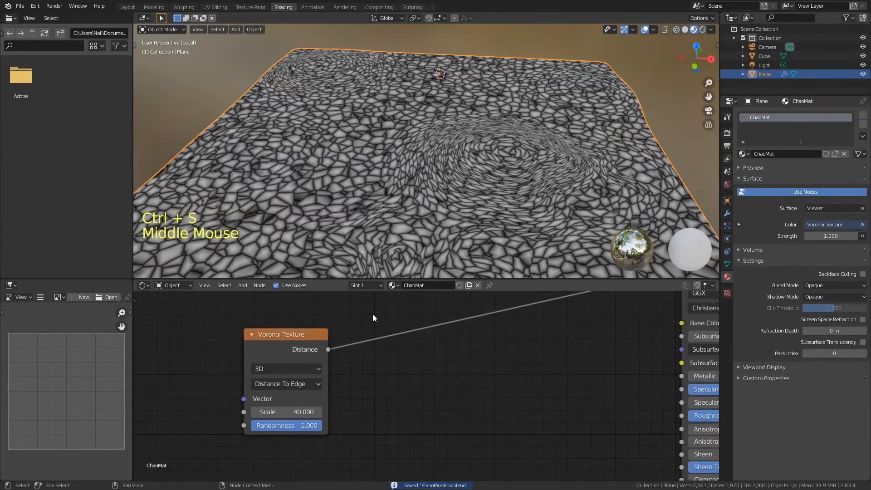
Step: Set the Voronoi scale to 50, look through the camera and raise the scale to 75.8
{"action": "middle_click_drag", "start_coordinate": [387, 192], "coordinate": [427, 162], "text": "ctrl"}
{"action": "left_click", "coordinate": [302, 412]}
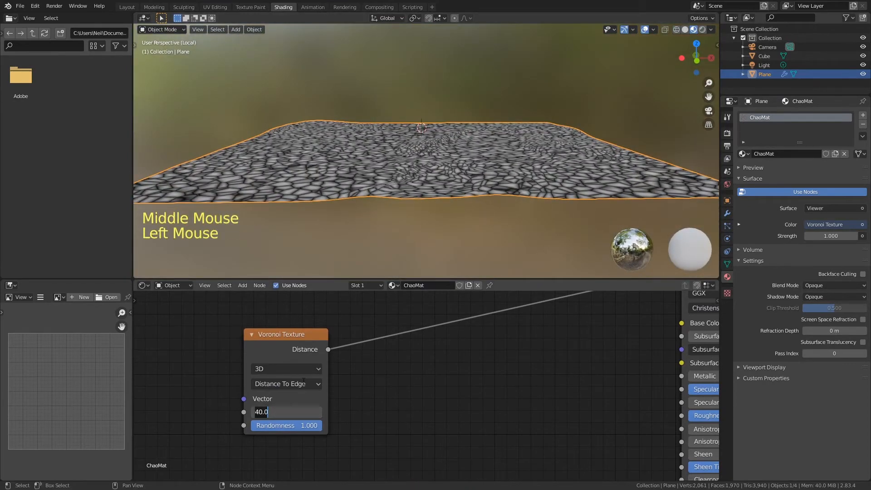
{"action": "type", "text": "50"}
{"action": "key", "text": "Return"}
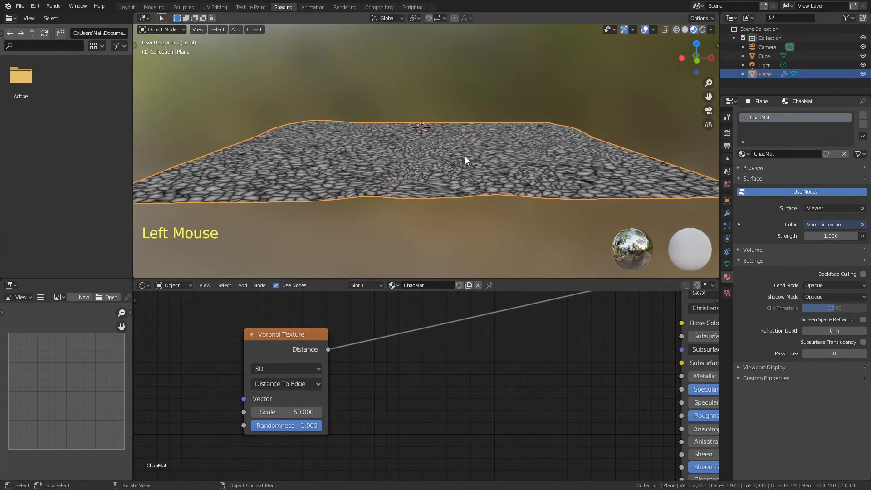
{"action": "key", "text": "KP_0"}
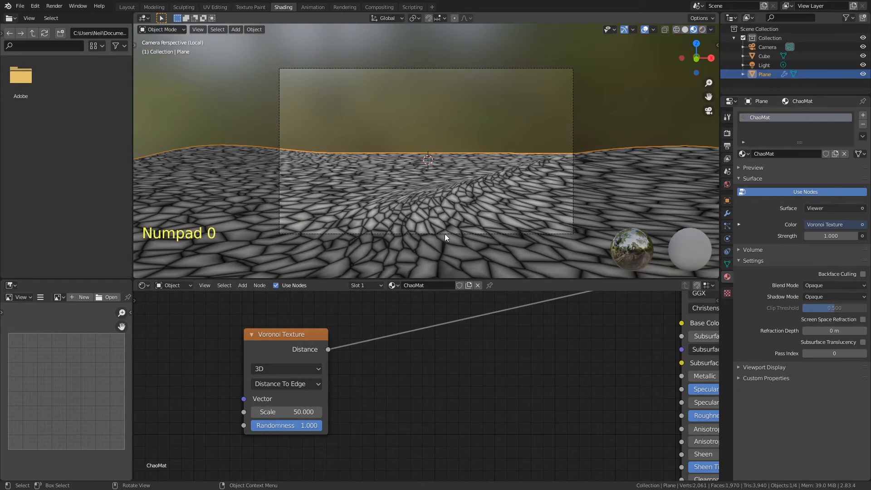
{"action": "left_click_drag", "start_coordinate": [286, 411], "coordinate": [432, 427]}
Step: Route the Principled BSDF back to the material output and link the Voronoi Distance to its Base Color
{"action": "middle_click_drag", "start_coordinate": [427, 345], "coordinate": [401, 353], "text": "ctrl"}
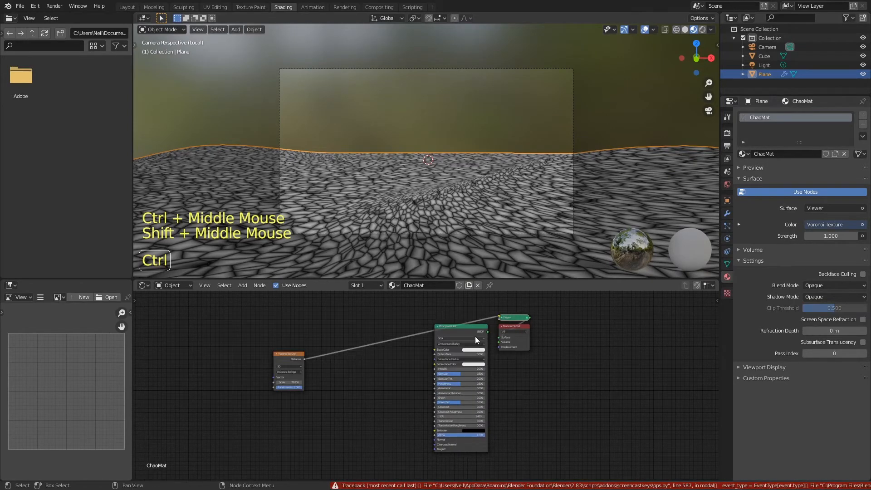
{"action": "left_click", "coordinate": [459, 327], "text": "ctrl+shift"}
{"action": "left_click_drag", "start_coordinate": [306, 359], "coordinate": [435, 349]}
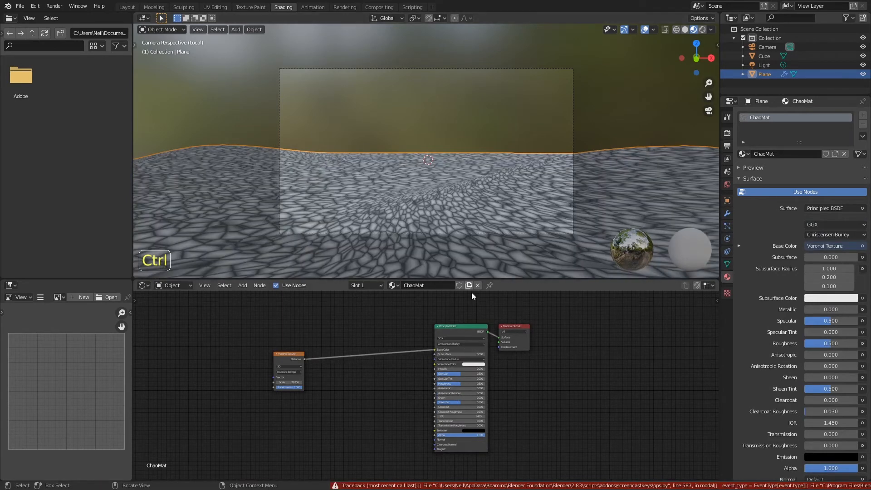
Step: Add a Bump node, linking the Voronoi Distance to its Height and its Normal to the Principled BSDF's Normal
{"action": "middle_click_drag", "start_coordinate": [456, 407], "coordinate": [385, 332], "text": "ctrl"}
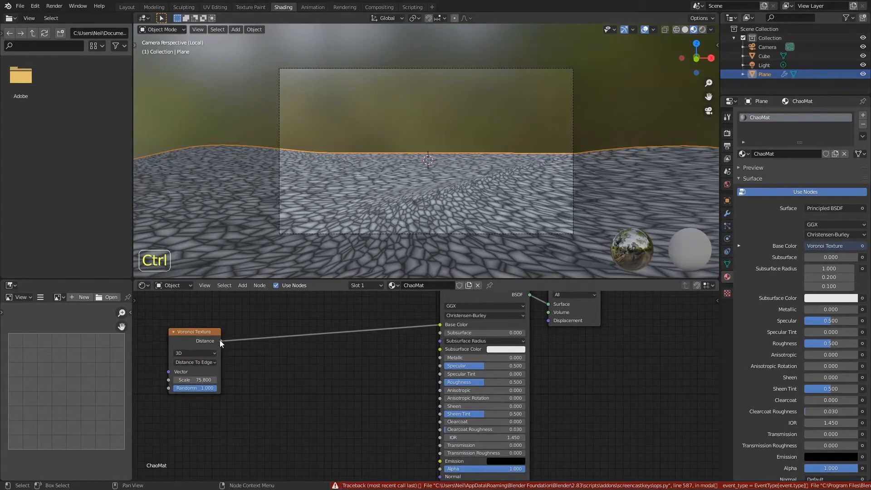
{"action": "key", "text": "shift+a"}
{"action": "mouse_move", "coordinate": [320, 390]}
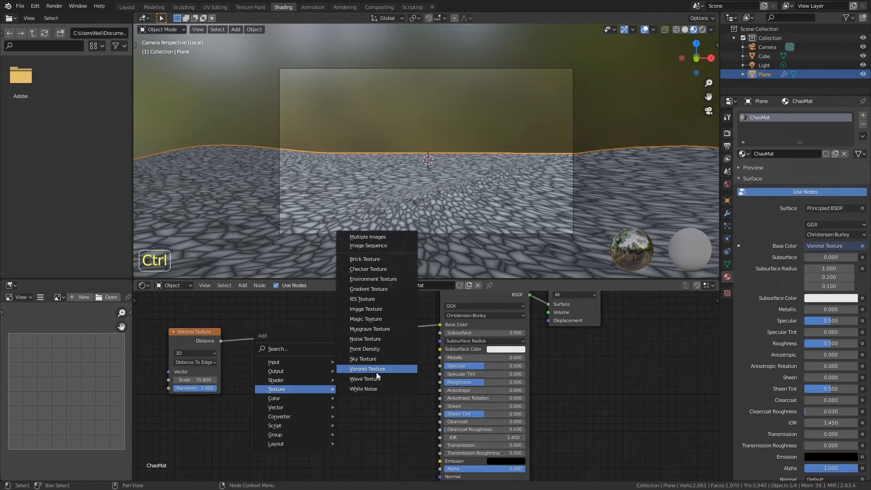
{"action": "mouse_move", "coordinate": [289, 408]}
{"action": "left_click", "coordinate": [366, 328]}
{"action": "left_click", "coordinate": [345, 405]}
{"action": "left_click_drag", "start_coordinate": [222, 341], "coordinate": [330, 449]}
{"action": "left_click_drag", "start_coordinate": [383, 413], "coordinate": [440, 477]}
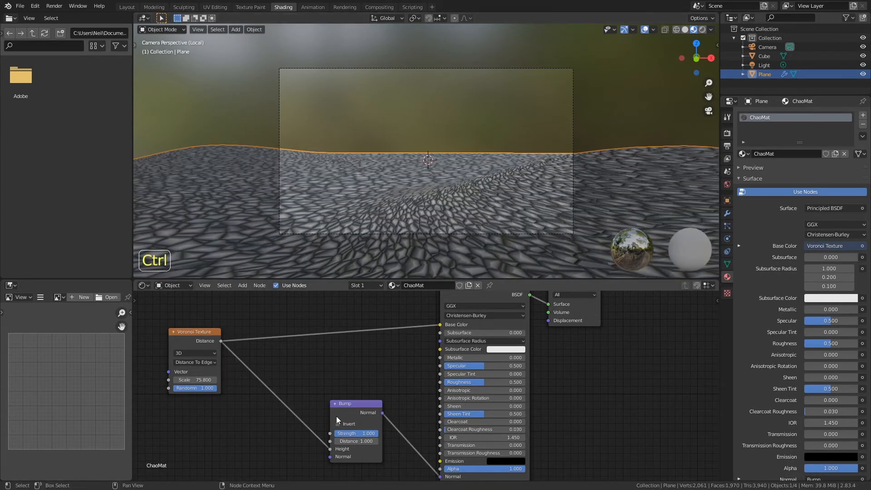
Step: Lower the Bump node's distance to 0.500 and strength to 0.417, and save the file
{"action": "left_click_drag", "start_coordinate": [366, 442], "coordinate": [346, 443]}
{"action": "scroll", "coordinate": [367, 441], "scroll_direction": "up", "scroll_amount": 4, "text": "ctrl"}
{"action": "key", "text": "ctrl+s"}
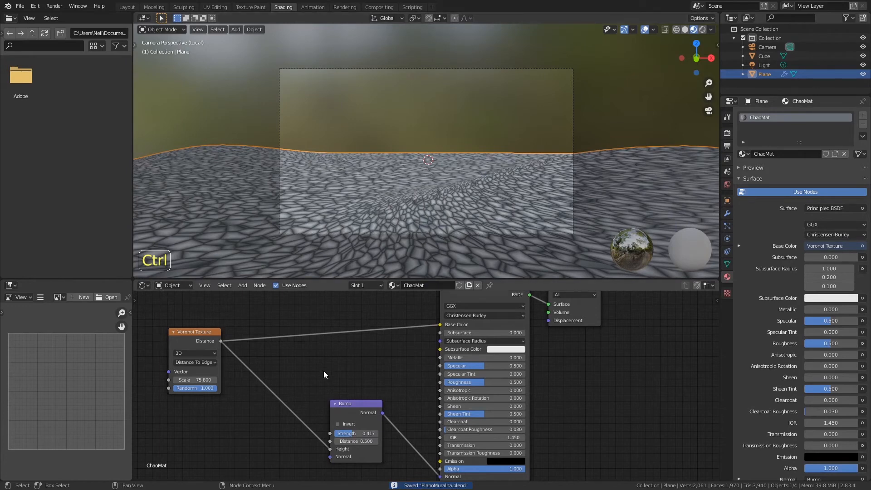
Step: Add an RGB node between the Voronoi Texture and Principled BSDF, set its color to light tan, and duplicate it below
{"action": "middle_click_drag", "start_coordinate": [319, 359], "coordinate": [320, 339], "text": "ctrl"}
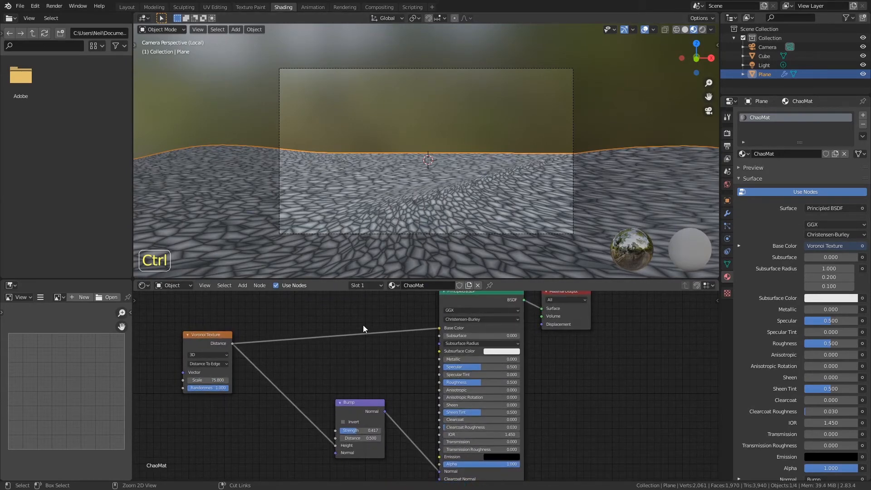
{"action": "middle_click_drag", "start_coordinate": [352, 351], "coordinate": [372, 365]}
{"action": "left_click_drag", "start_coordinate": [245, 355], "coordinate": [207, 353]}
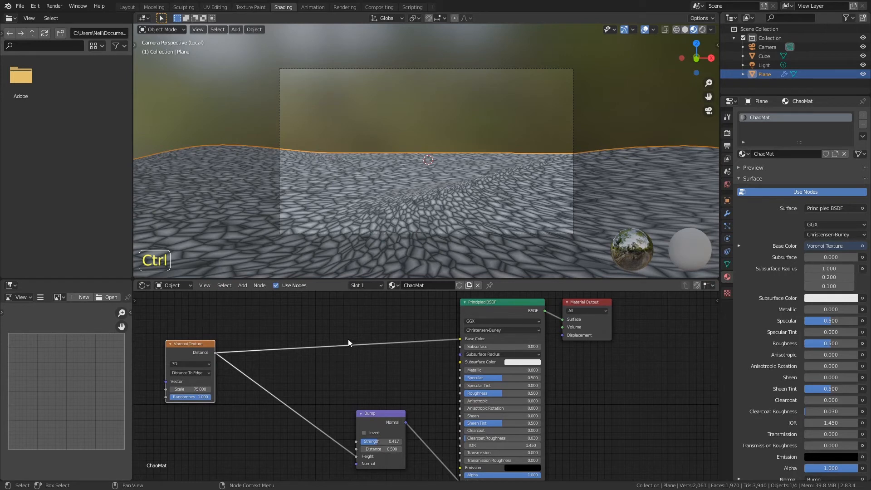
{"action": "key", "text": "shift+a"}
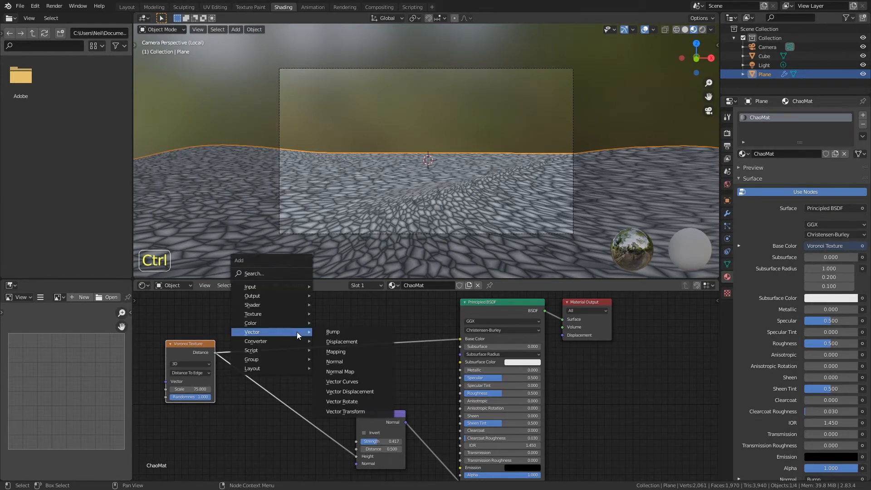
{"action": "mouse_move", "coordinate": [297, 286]}
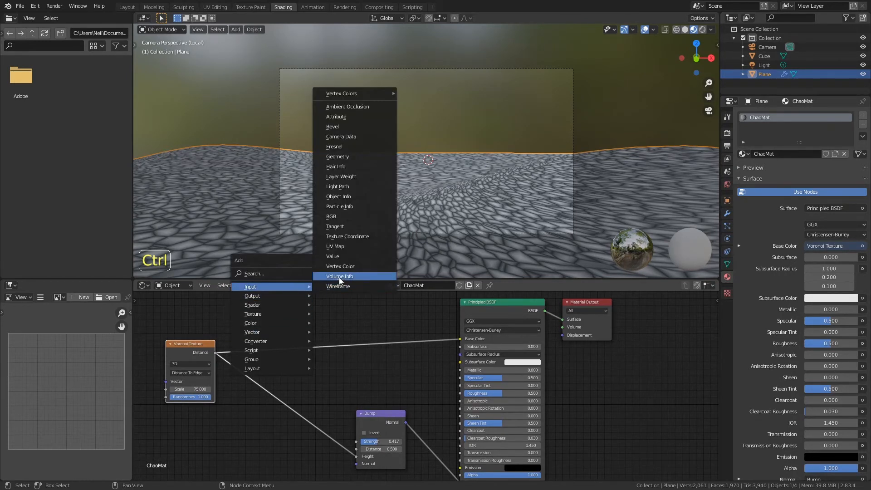
{"action": "left_click", "coordinate": [356, 216]}
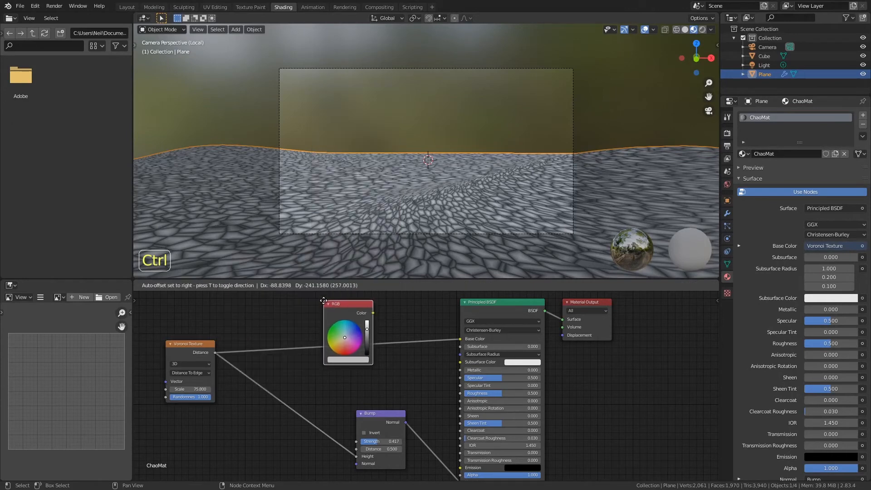
{"action": "left_click", "coordinate": [341, 328]}
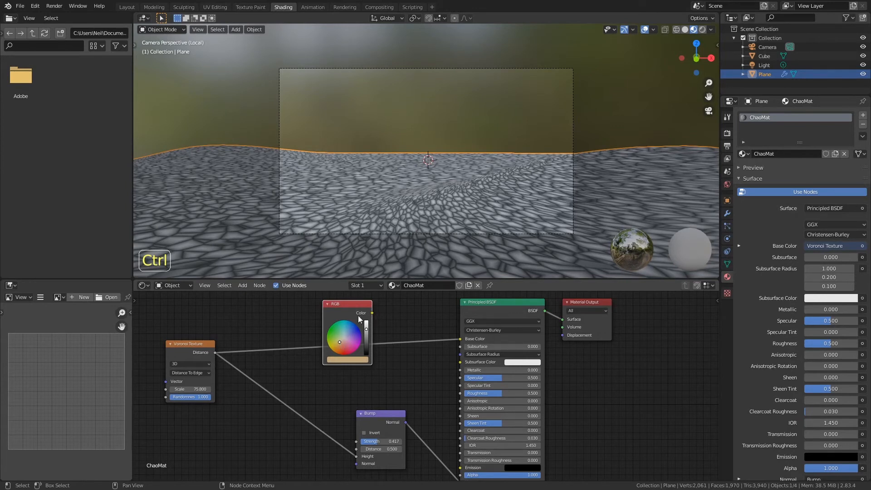
{"action": "key", "text": "shift+d"}
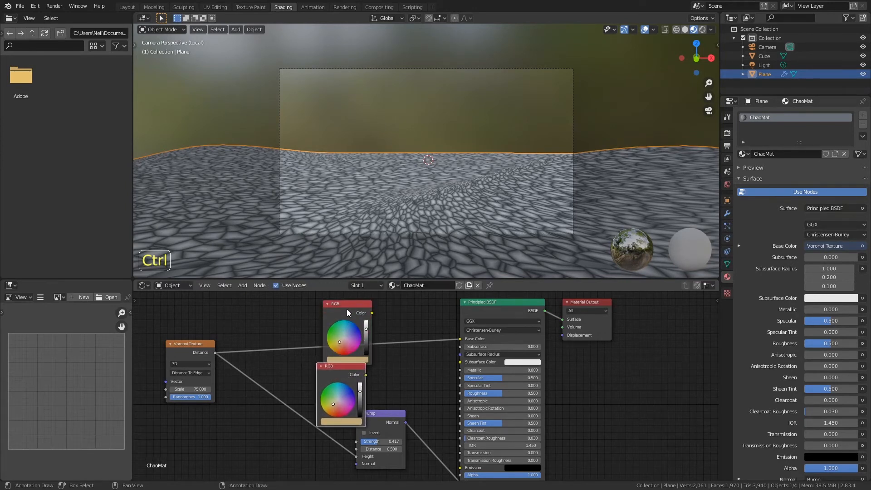
Step: Move the upper RGB node up, darken the lower RGB node's color to brown, and add a MixRGB node before the Principled BSDF
{"action": "left_click", "coordinate": [344, 346]}
{"action": "left_click_drag", "start_coordinate": [361, 399], "coordinate": [364, 402]}
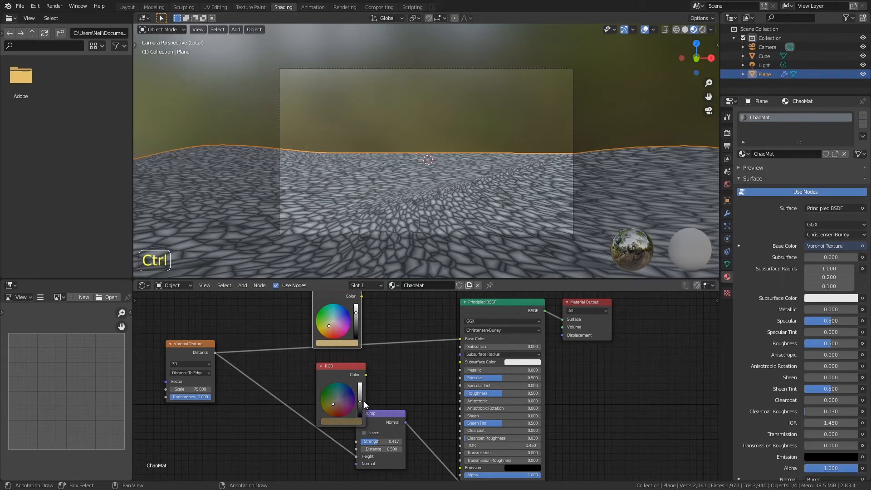
{"action": "key", "text": "shift+a"}
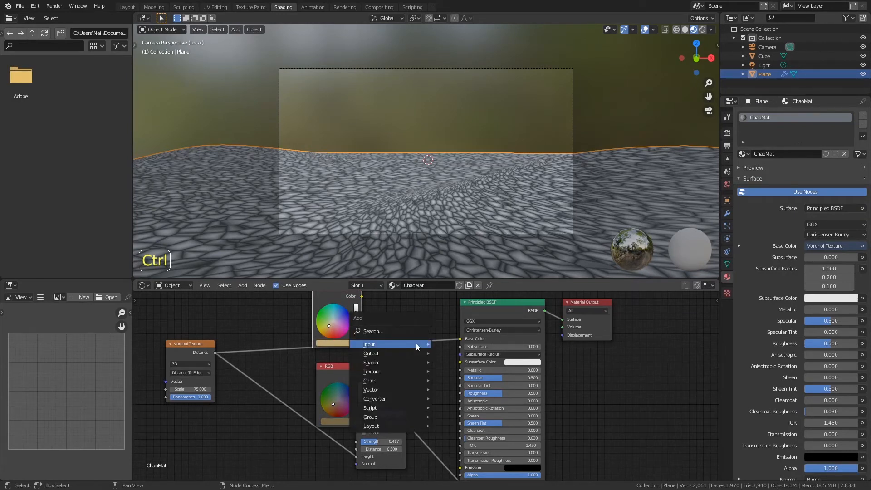
{"action": "mouse_move", "coordinate": [392, 390]}
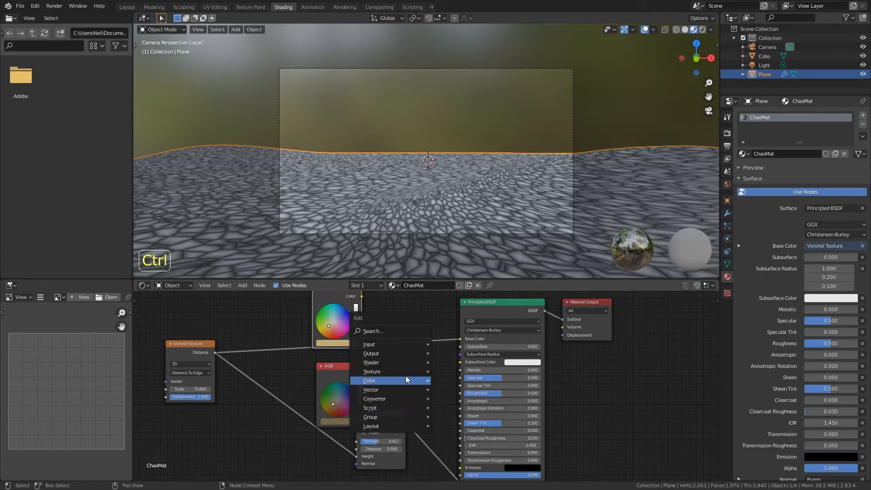
{"action": "mouse_move", "coordinate": [429, 383]}
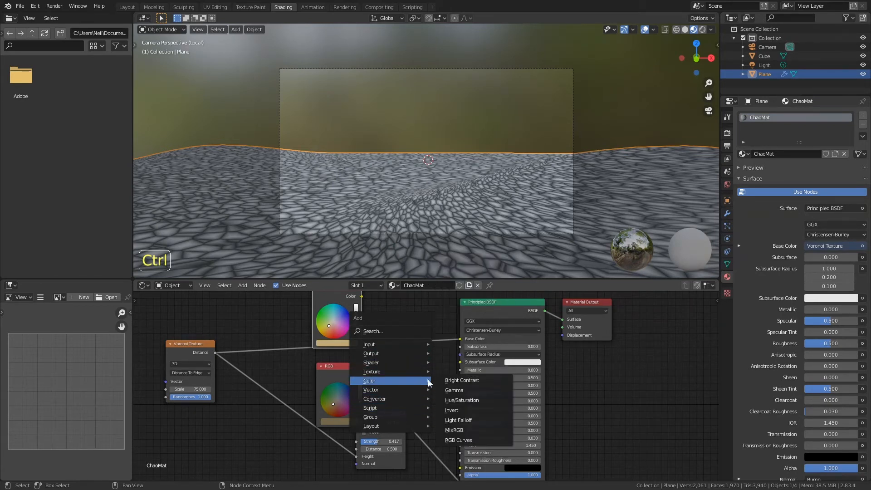
{"action": "left_click", "coordinate": [454, 430]}
Step: Link the upper RGB to Color1, the lower RGB to Color2, Voronoi Distance to Fac, and the Mix output to Base Color
{"action": "left_click_drag", "start_coordinate": [345, 373], "coordinate": [392, 405]}
{"action": "left_click_drag", "start_coordinate": [362, 296], "coordinate": [392, 396]}
{"action": "left_click_drag", "start_coordinate": [216, 353], "coordinate": [391, 390]}
{"action": "left_click_drag", "start_coordinate": [441, 362], "coordinate": [460, 339]}
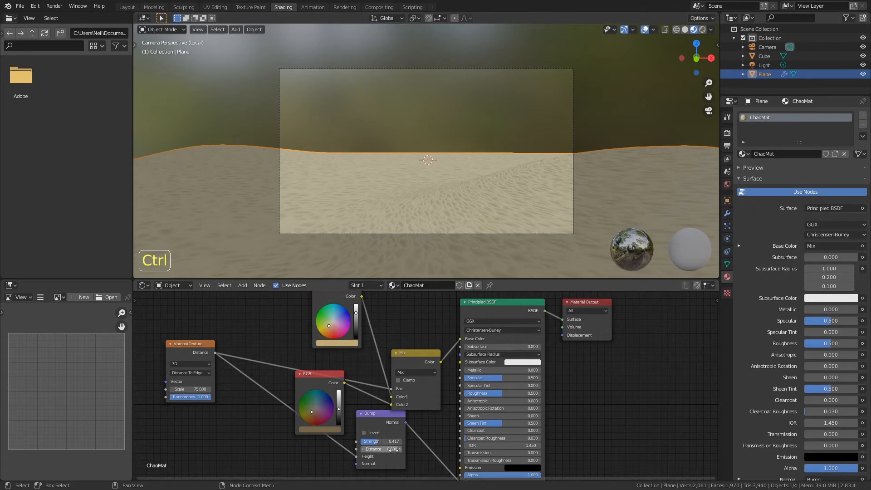
Step: Raise the Bump node's strength to 0.658 and enable its Invert option
{"action": "left_click_drag", "start_coordinate": [368, 443], "coordinate": [388, 442]}
{"action": "left_click", "coordinate": [364, 433]}
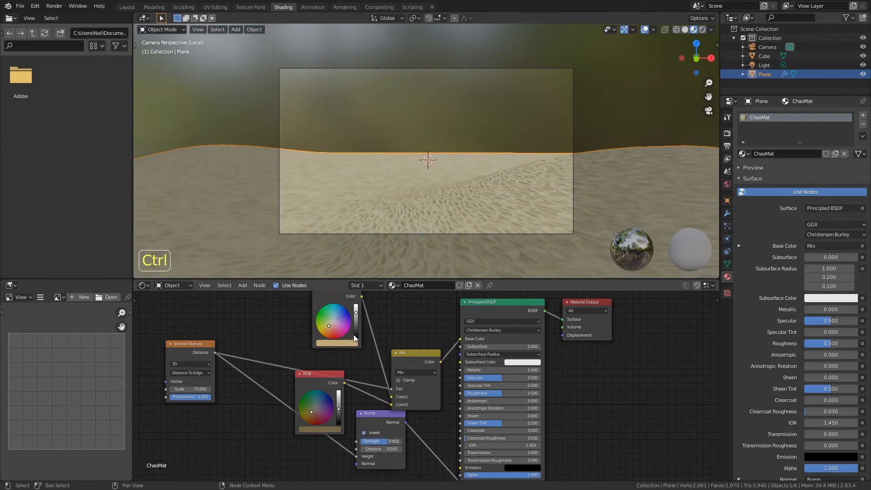
Step: Swap the two RGB links on the Mix node's Color1 and Color2 and darken the lower RGB color to near black
{"action": "middle_click_drag", "start_coordinate": [349, 343], "coordinate": [323, 340]}
{"action": "mouse_move", "coordinate": [312, 411]}
{"action": "left_mouse_down"}
{"action": "mouse_move", "coordinate": [313, 431]}
{"action": "mouse_move", "coordinate": [314, 403]}
{"action": "left_mouse_up"}
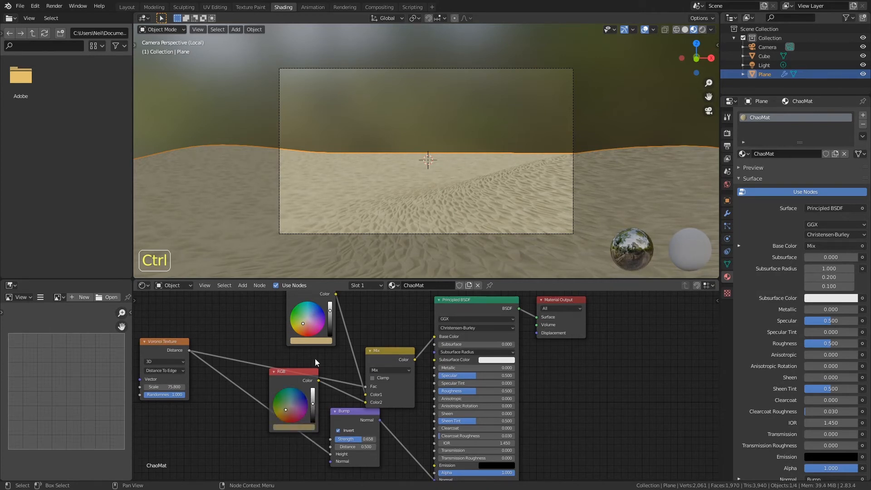
{"action": "mouse_move", "coordinate": [366, 394]}
{"action": "left_mouse_down"}
{"action": "mouse_move", "coordinate": [366, 403]}
{"action": "mouse_move", "coordinate": [313, 419]}
{"action": "left_mouse_up"}
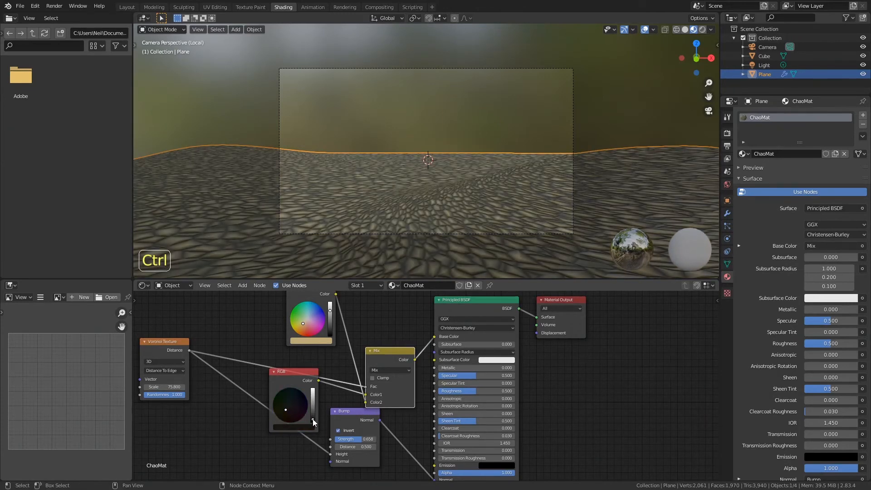
Step: Set the Principled BSDF's roughness to 1.000 and brighten the lower RGB color to a medium brown
{"action": "mouse_move", "coordinate": [473, 372]}
{"action": "left_mouse_down"}
{"action": "mouse_move", "coordinate": [418, 378]}
{"action": "mouse_move", "coordinate": [479, 359]}
{"action": "mouse_move", "coordinate": [444, 366]}
{"action": "left_mouse_up"}
{"action": "left_click_drag", "start_coordinate": [456, 378], "coordinate": [527, 379]}
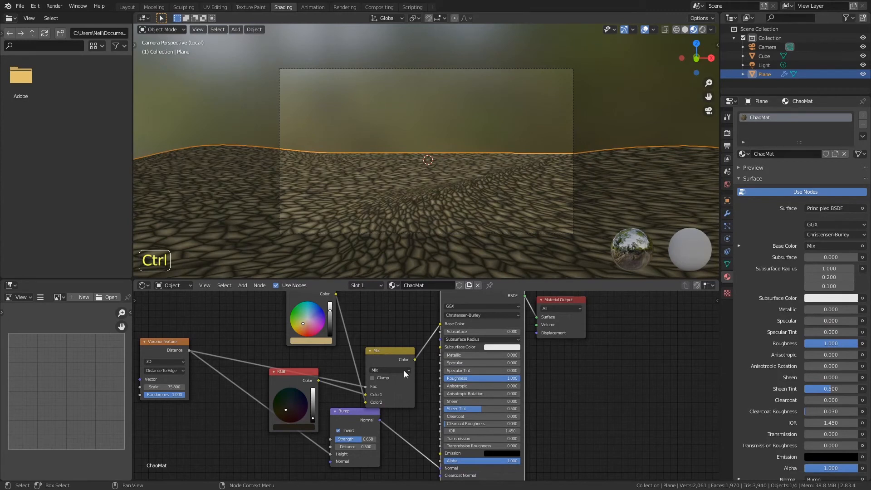
{"action": "left_click_drag", "start_coordinate": [312, 412], "coordinate": [314, 407]}
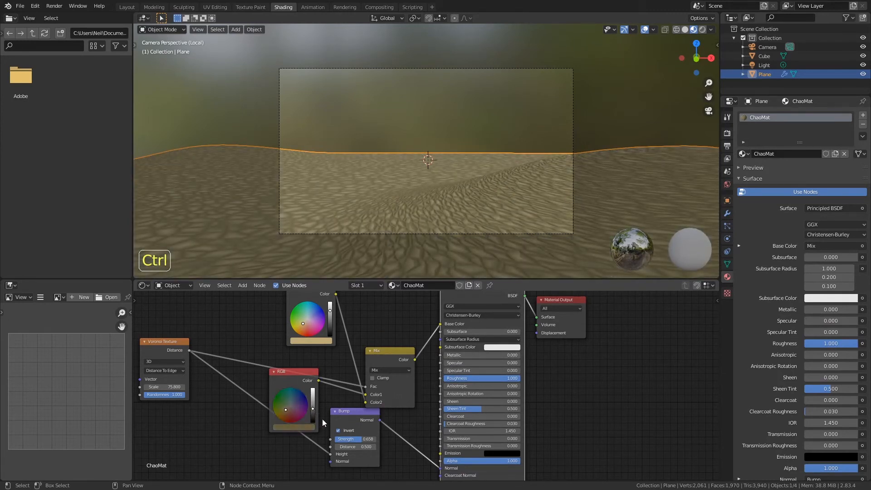
Step: Set the Bump node's strength to 0.450 and distance to 1.700, and save the file
{"action": "scroll", "coordinate": [351, 441], "scroll_direction": "down", "scroll_amount": 2, "text": "ctrl"}
{"action": "scroll", "coordinate": [356, 447], "scroll_direction": "up", "scroll_amount": 7, "text": "ctrl"}
{"action": "scroll", "coordinate": [354, 447], "scroll_direction": "up", "scroll_amount": 5, "text": "ctrl"}
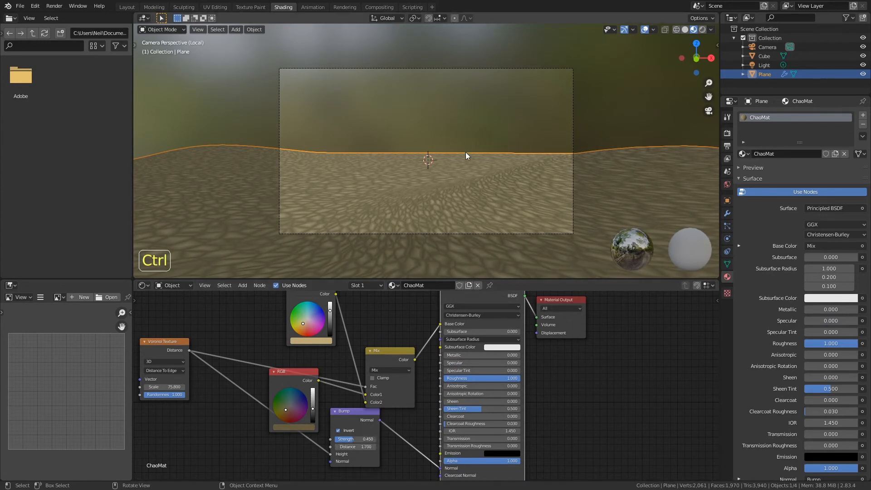
{"action": "key", "text": "ctrl+s"}
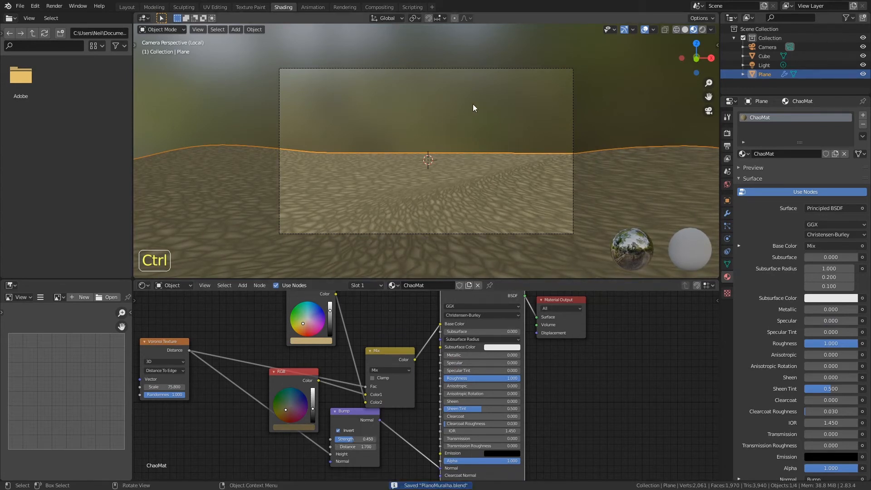
Step: Leave local view, return to the camera view, and switch the viewport to rendered shading
{"action": "key", "text": "KP_Divide"}
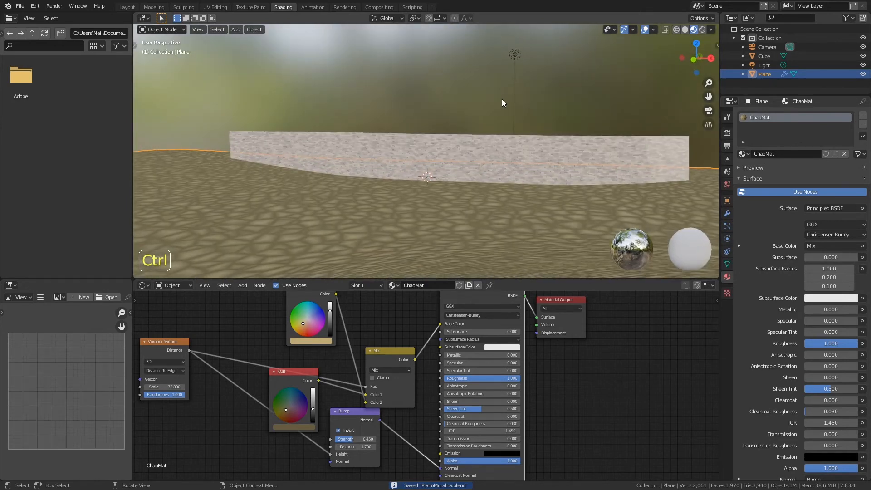
{"action": "key", "text": "KP_0"}
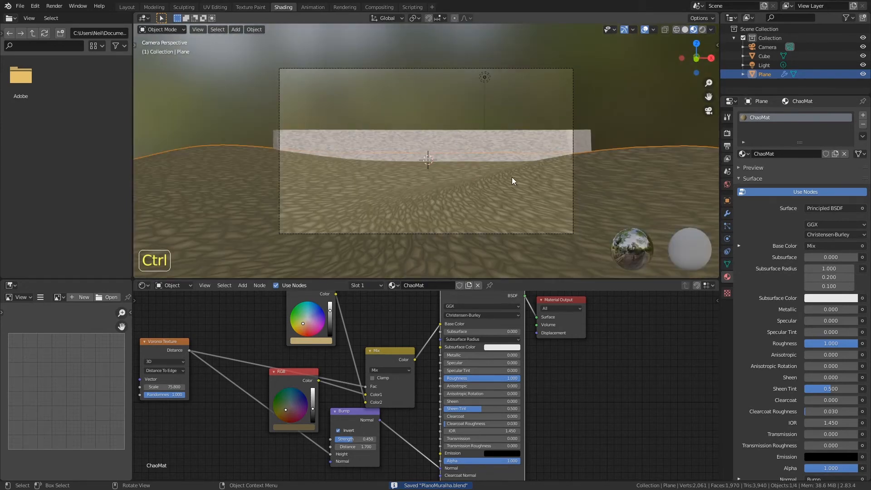
{"action": "left_click", "coordinate": [703, 29]}
Step: Change the scene's point light to a Sun light with strength 10
{"action": "left_click", "coordinate": [487, 78]}
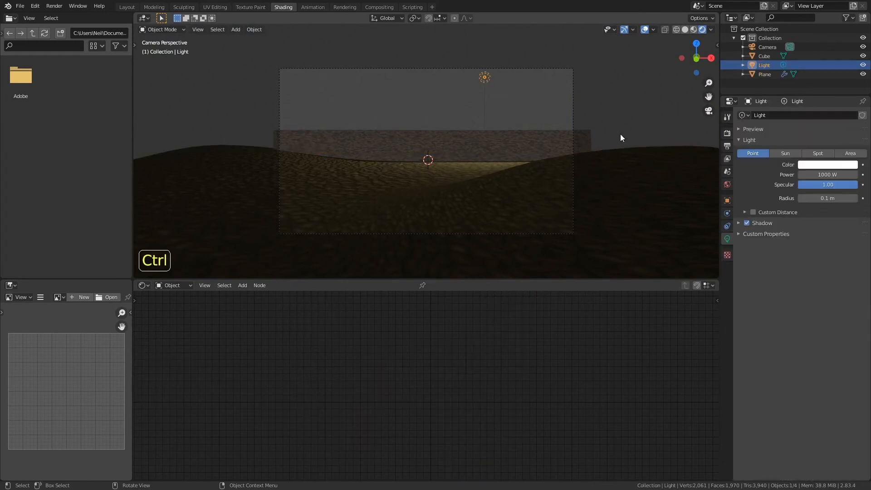
{"action": "left_click", "coordinate": [784, 154]}
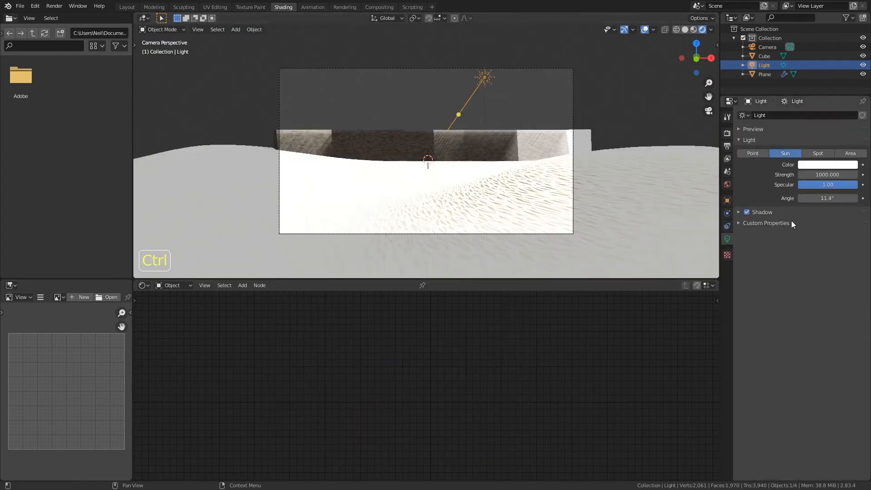
{"action": "left_click", "coordinate": [831, 175]}
{"action": "type", "text": "10"}
{"action": "key", "text": "Return"}
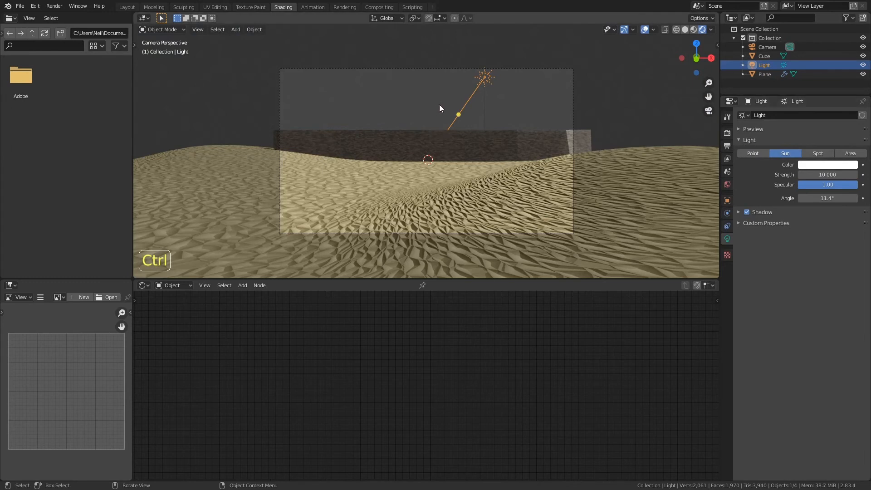
Step: Rotate the Sun light in the camera and right side views so that it shines on the wall's front face
{"action": "key", "text": "r"}
{"action": "left_click", "coordinate": [493, 130]}
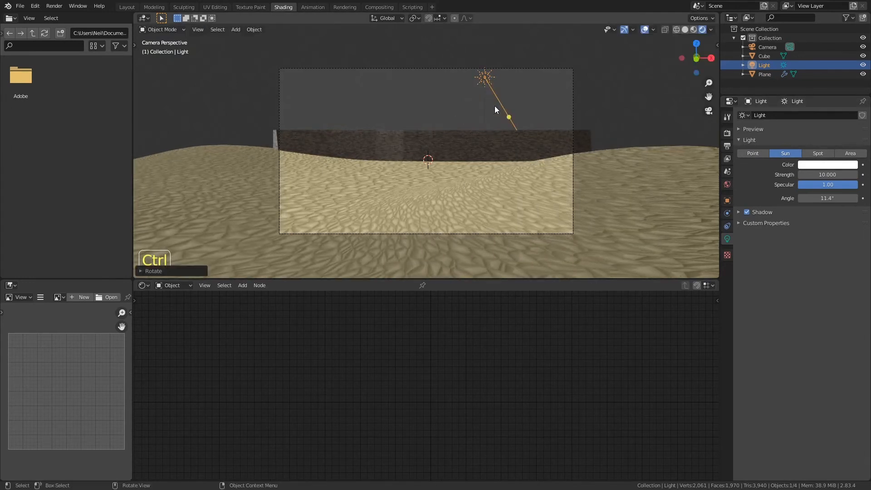
{"action": "key", "text": "KP_3"}
{"action": "key", "text": "r"}
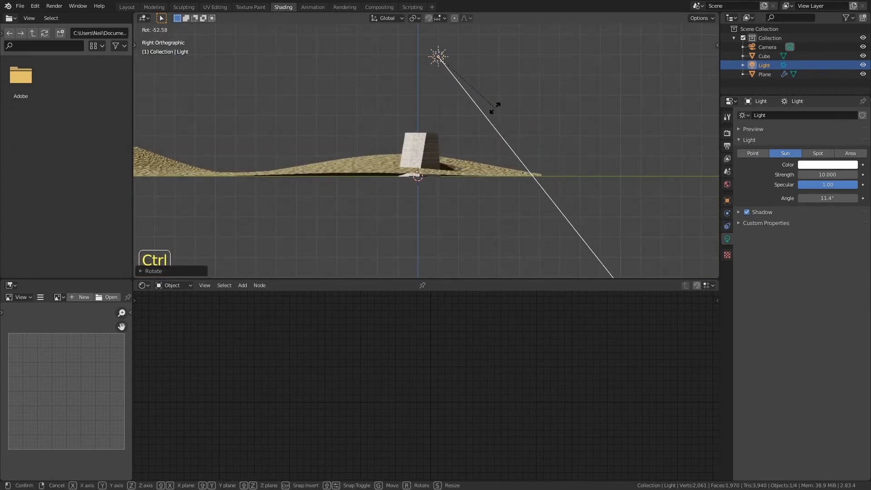
{"action": "left_click", "coordinate": [511, 92]}
{"action": "key", "text": "KP_0"}
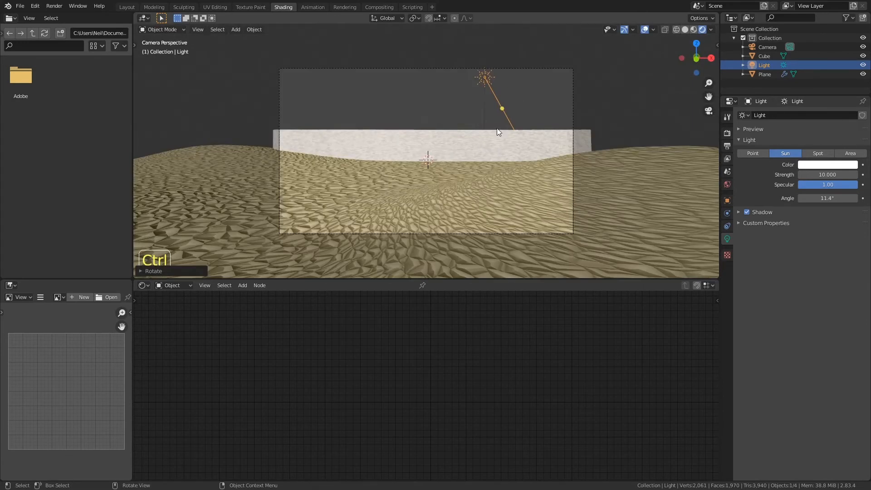
Step: Move the Sun light slightly left in the camera view, tilt it more steeply in the right side view, and save the file
{"action": "key", "text": "g"}
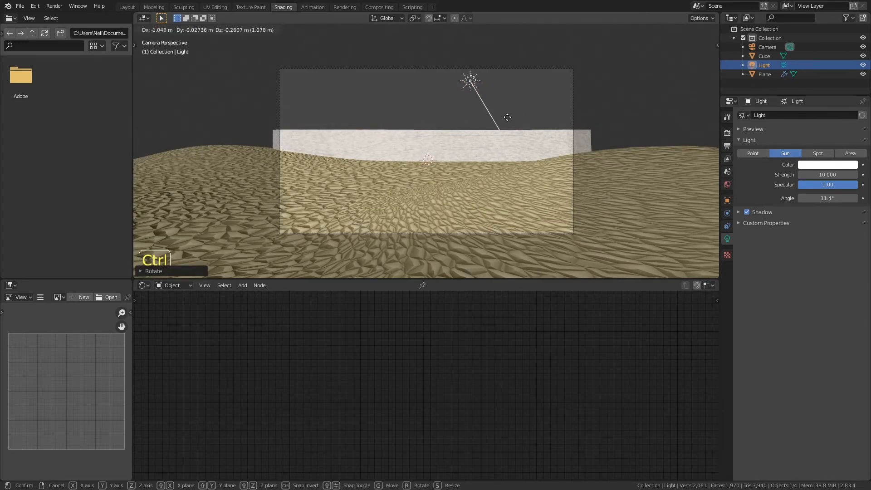
{"action": "left_click", "coordinate": [520, 81]}
{"action": "key", "text": "KP_5"}
{"action": "key", "text": "KP_3"}
{"action": "key", "text": "r"}
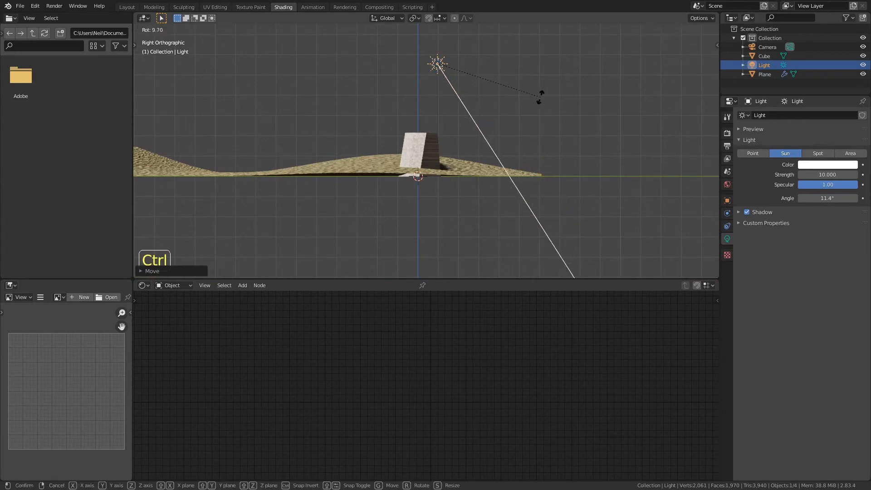
{"action": "left_click", "coordinate": [521, 96]}
{"action": "key", "text": "KP_0"}
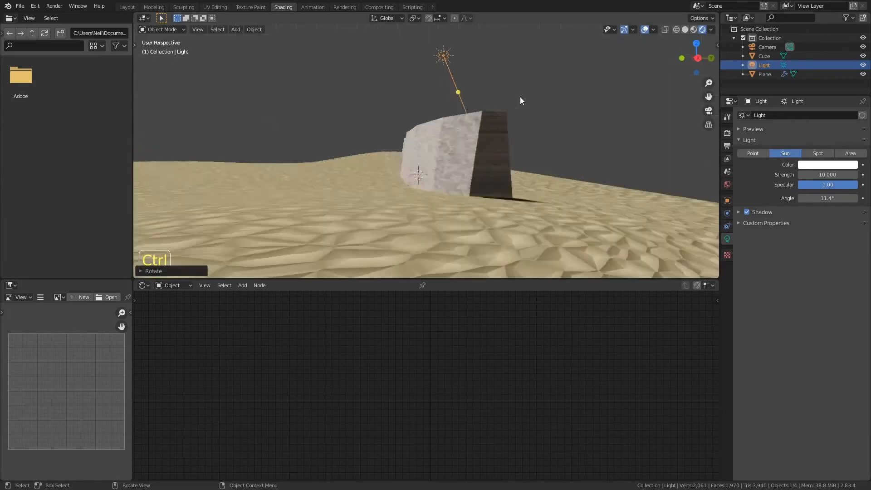
{"action": "key", "text": "ctrl+s"}
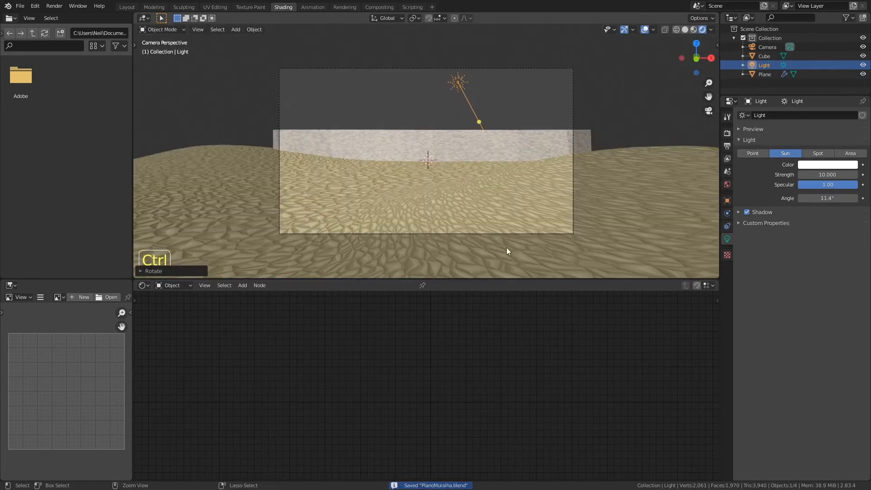
Step: Reduce the Bump distance in the ground plane's material to 0.500 and save the file
{"action": "left_click", "coordinate": [484, 209]}
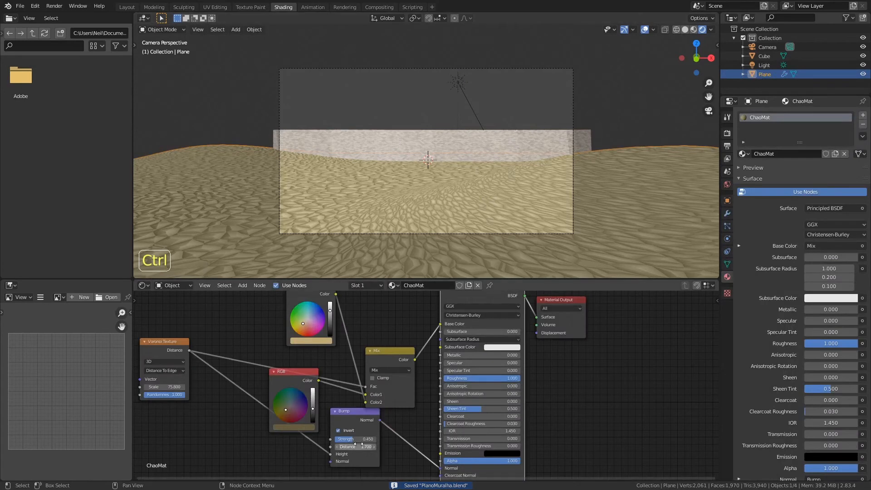
{"action": "left_click_drag", "start_coordinate": [367, 448], "coordinate": [339, 449], "text": "ctrl"}
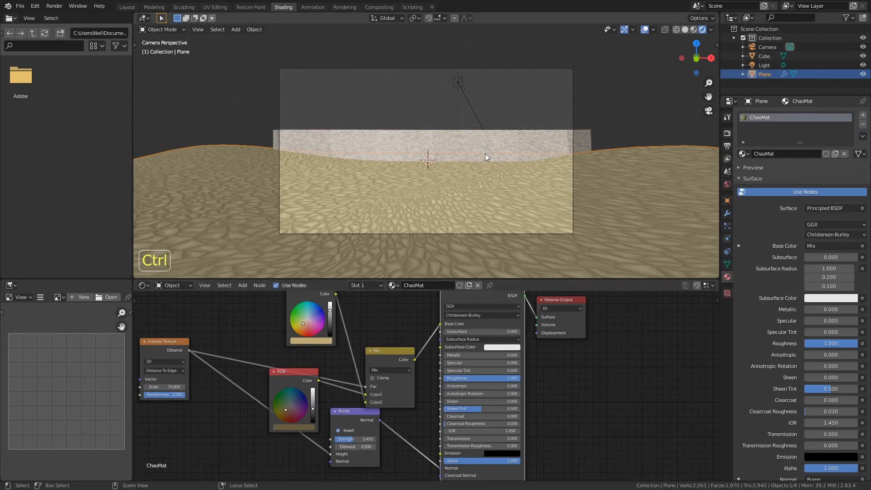
{"action": "key", "text": "ctrl+s"}
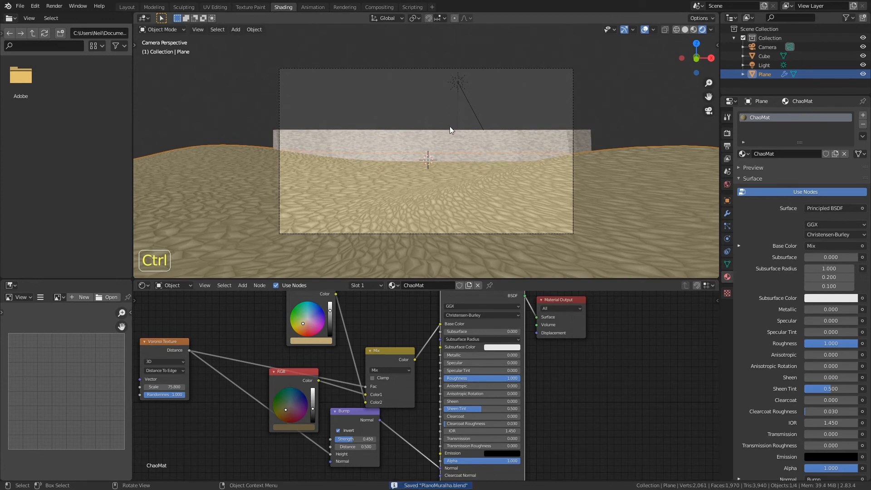
Step: Switch the node editor from the object's material to the World shader
{"action": "middle_click_drag", "start_coordinate": [395, 322], "coordinate": [413, 411]}
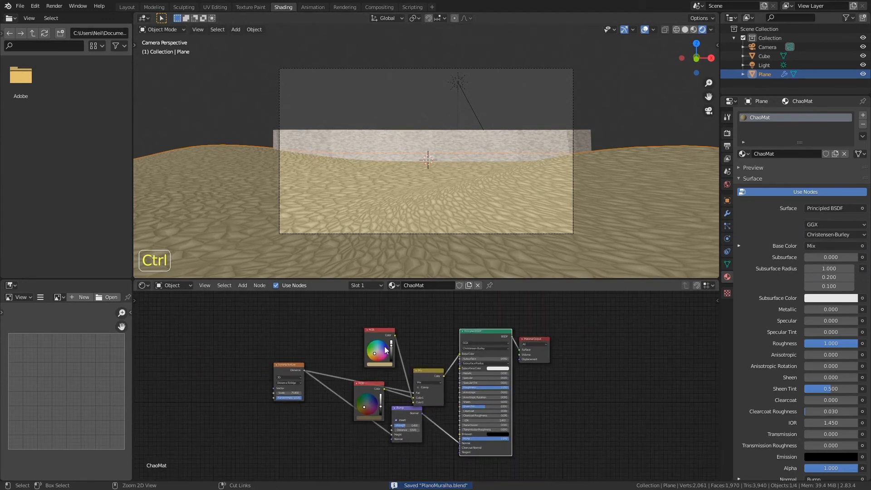
{"action": "left_click", "coordinate": [177, 288]}
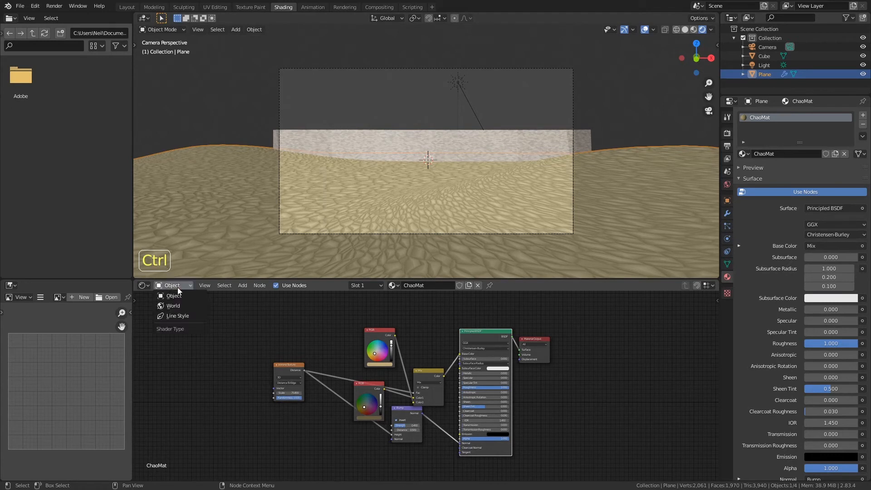
{"action": "left_click", "coordinate": [183, 307]}
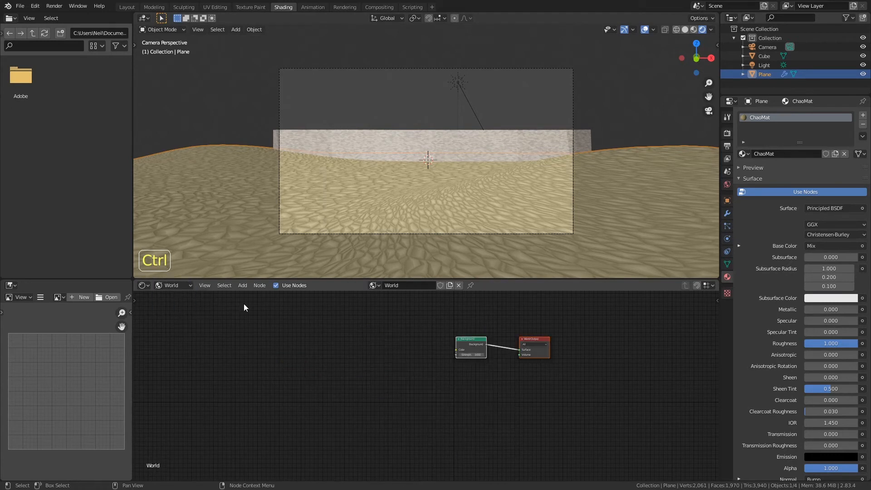
{"action": "middle_click_drag", "start_coordinate": [454, 368], "coordinate": [467, 358], "text": "ctrl"}
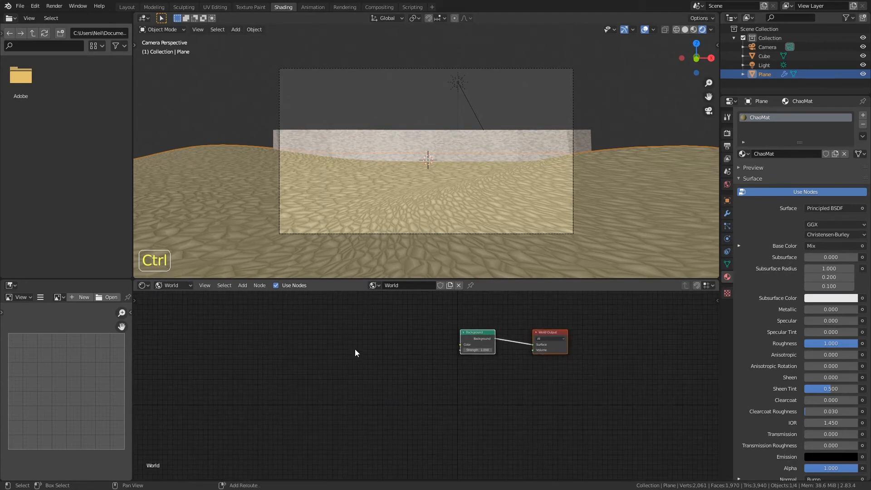
Step: Add a Noise Texture node to the World shader and connect its Color output to the Background's Color, leaving the camera view
{"action": "key", "text": "shift+a"}
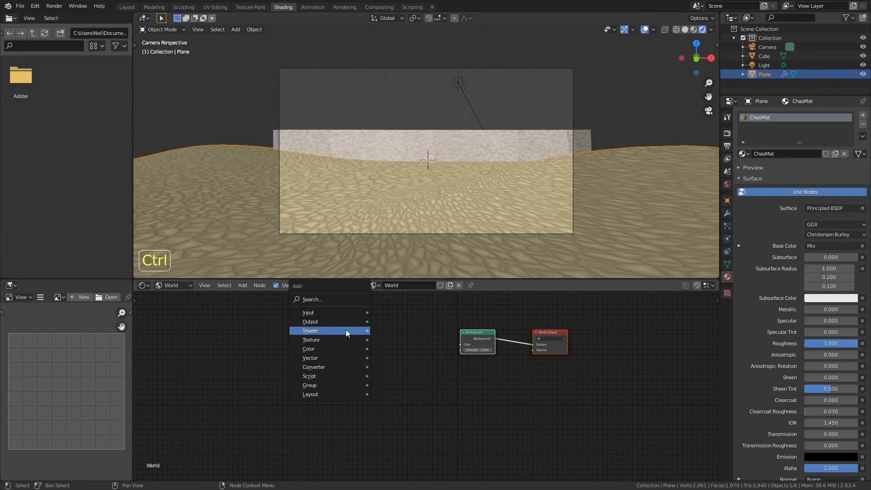
{"action": "mouse_move", "coordinate": [336, 340]}
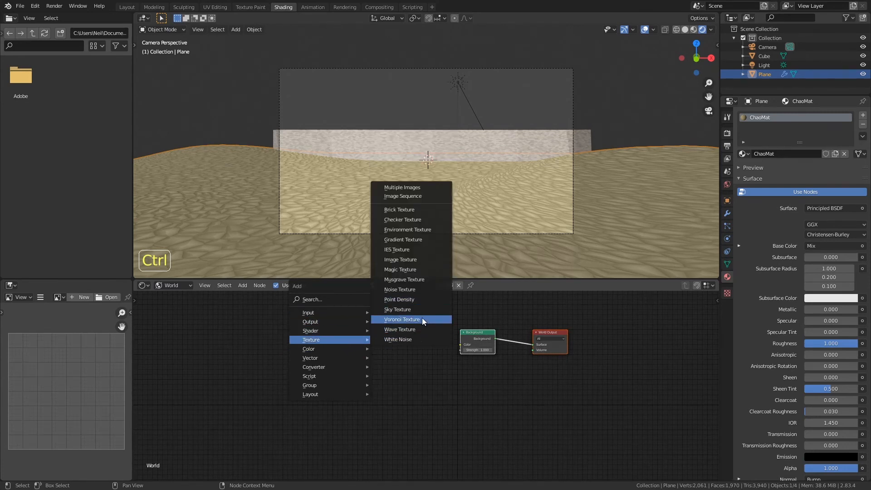
{"action": "left_click", "coordinate": [418, 291]}
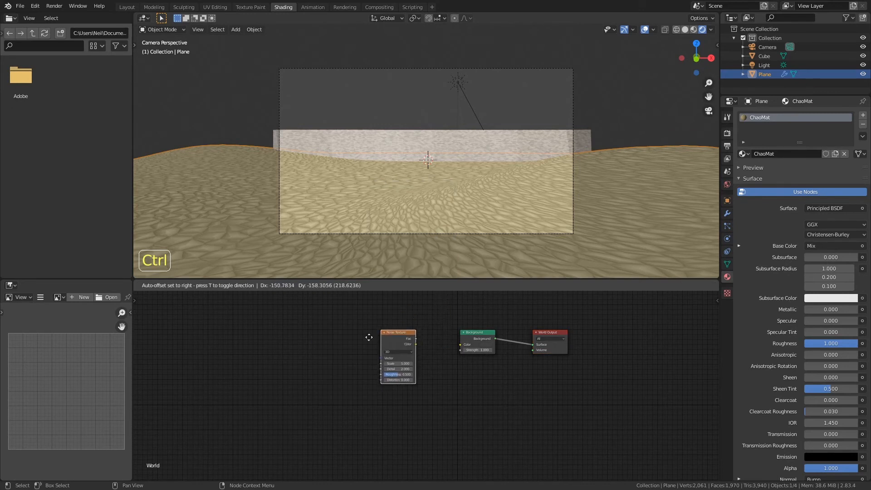
{"action": "left_click", "coordinate": [339, 344]}
{"action": "left_click_drag", "start_coordinate": [355, 348], "coordinate": [429, 348]}
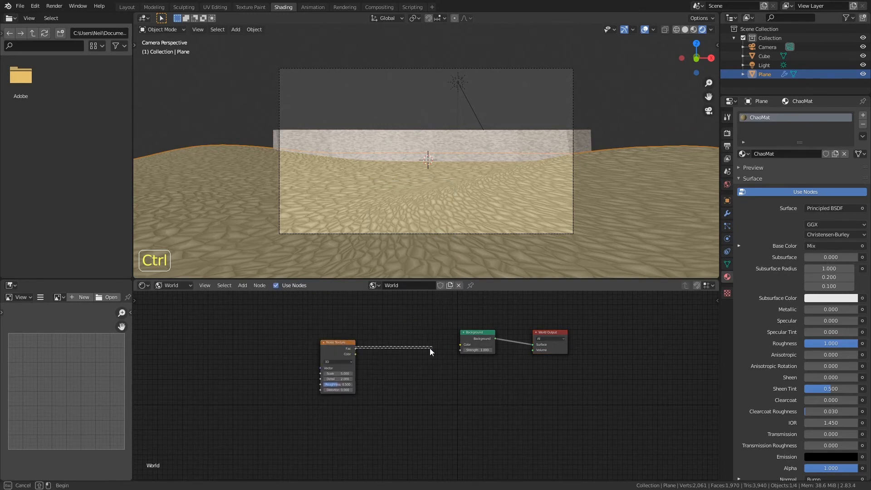
{"action": "left_click_drag", "start_coordinate": [358, 354], "coordinate": [461, 345]}
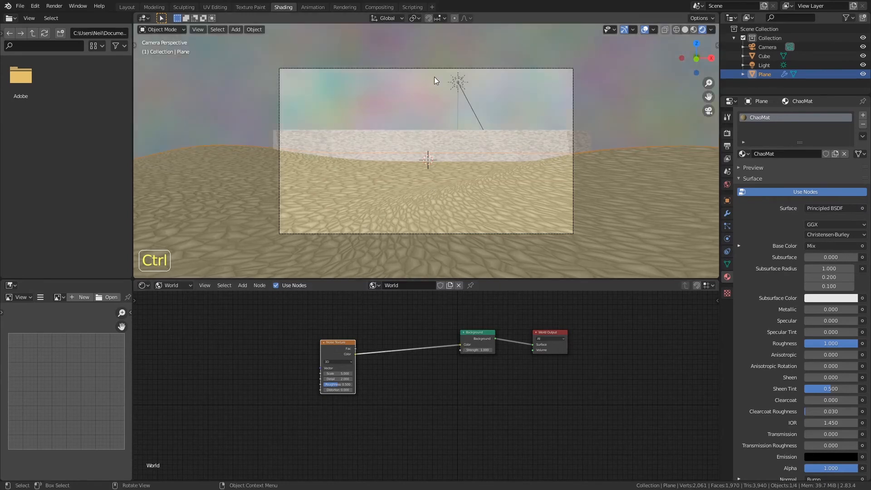
{"action": "key", "text": "KP_0"}
{"action": "middle_click_drag", "start_coordinate": [379, 151], "coordinate": [416, 155]}
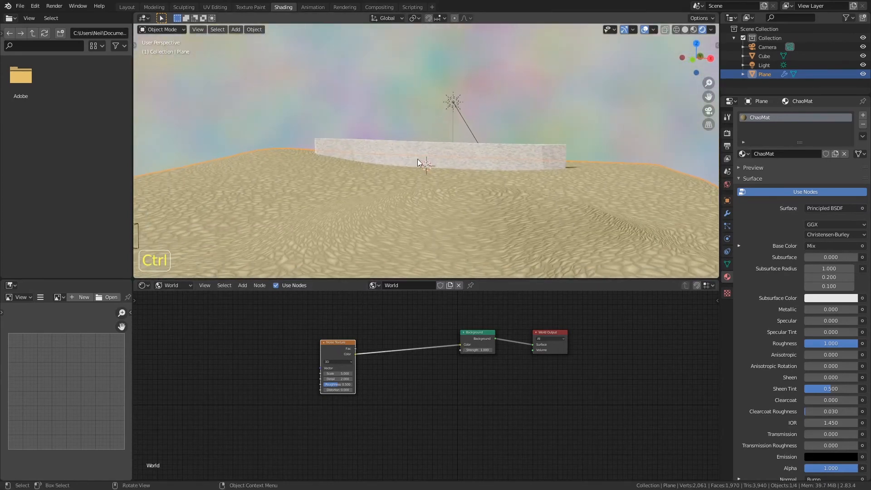
Step: Feed the Background's Color from the noise's Fac output instead, and set Scale to 11, Detail to 12.4 and Roughness to 0.558
{"action": "left_click_drag", "start_coordinate": [356, 348], "coordinate": [461, 345]}
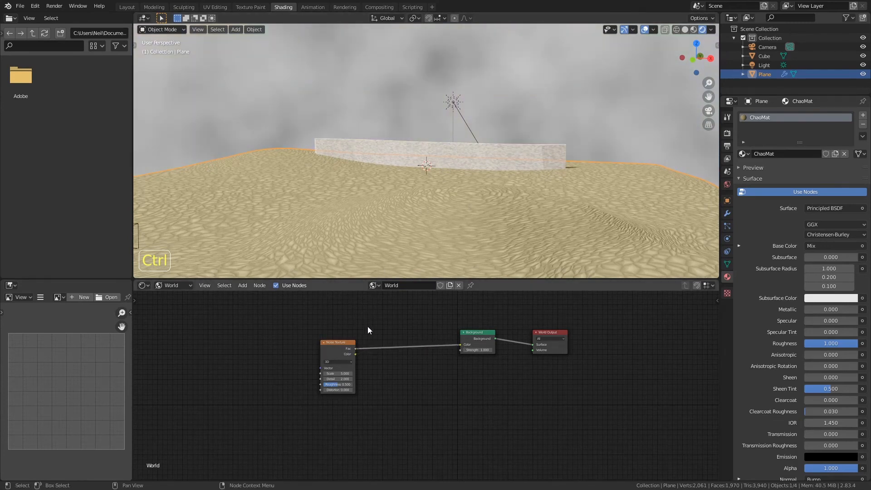
{"action": "scroll", "coordinate": [388, 404], "scroll_direction": "up", "scroll_amount": 3}
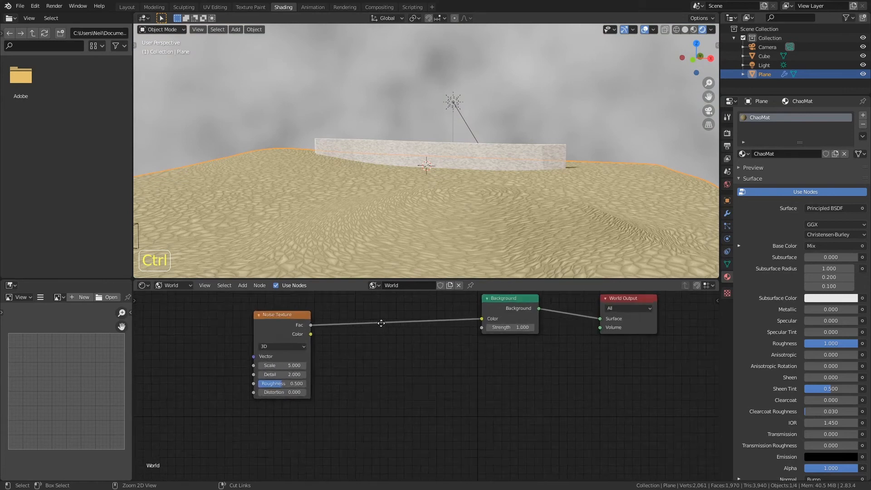
{"action": "left_click_drag", "start_coordinate": [268, 363], "coordinate": [324, 377], "text": "ctrl"}
{"action": "mouse_move", "coordinate": [268, 384]}
{"action": "left_mouse_down"}
{"action": "mouse_move", "coordinate": [290, 386]}
{"action": "mouse_move", "coordinate": [273, 386]}
{"action": "left_mouse_up"}
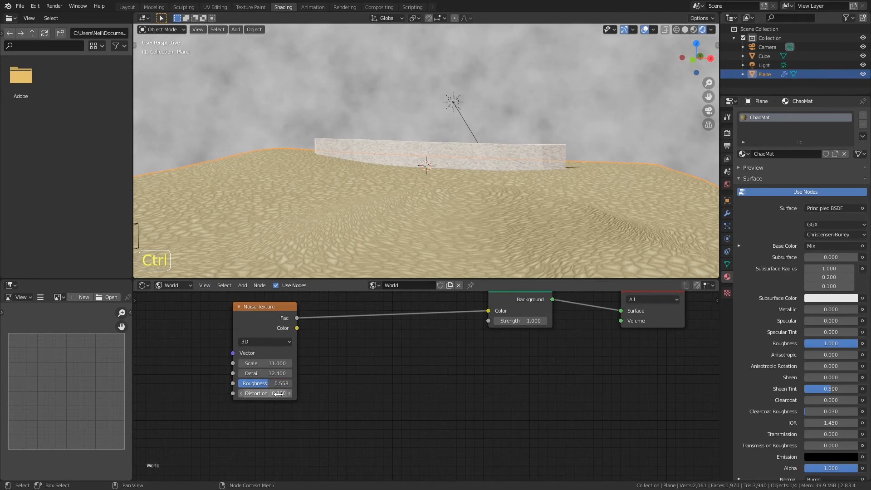
Step: Add an RGB node between the Noise Texture and the Background and brighten its color to white
{"action": "middle_click_drag", "start_coordinate": [332, 325], "coordinate": [328, 362]}
{"action": "key", "text": "shift+a"}
{"action": "mouse_move", "coordinate": [362, 370]}
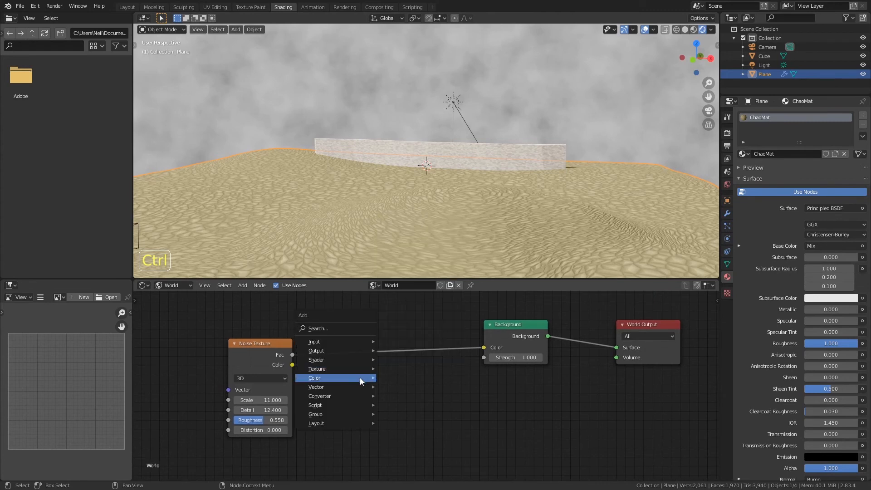
{"action": "mouse_move", "coordinate": [353, 343]}
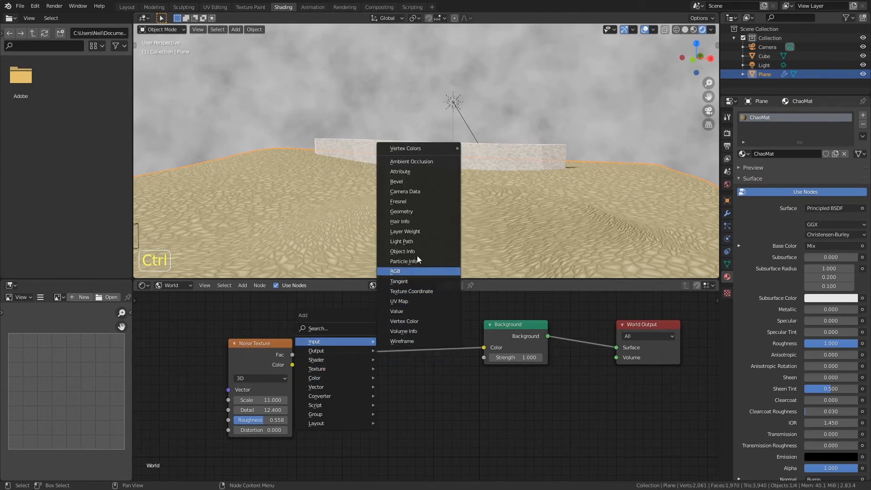
{"action": "left_click", "coordinate": [418, 271]}
{"action": "left_click", "coordinate": [358, 308]}
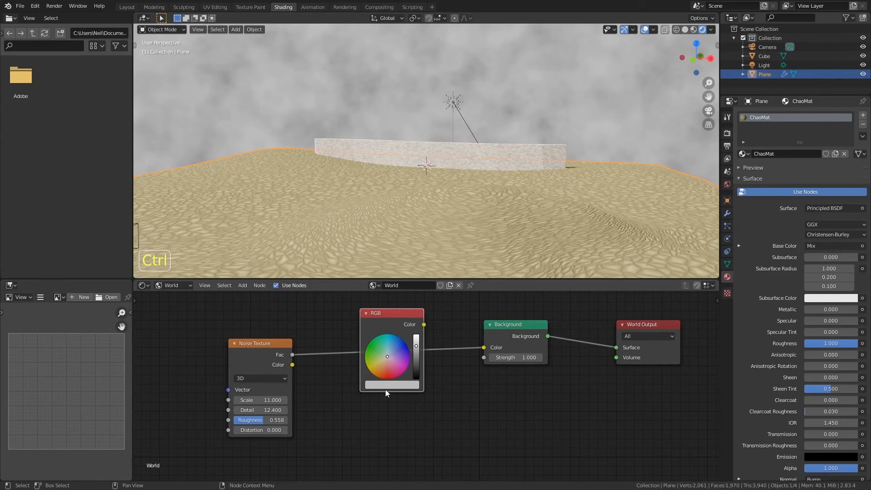
{"action": "left_click_drag", "start_coordinate": [417, 356], "coordinate": [421, 310]}
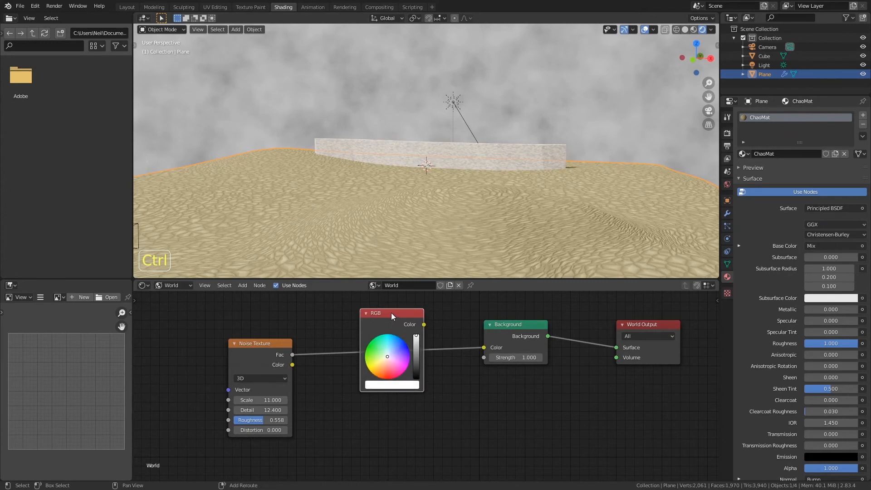
Step: Duplicate the white RGB node below the original and set the copy to a bright sky blue
{"action": "key", "text": "shift+d"}
{"action": "left_click", "coordinate": [393, 404]}
{"action": "left_click_drag", "start_coordinate": [390, 436], "coordinate": [394, 416]}
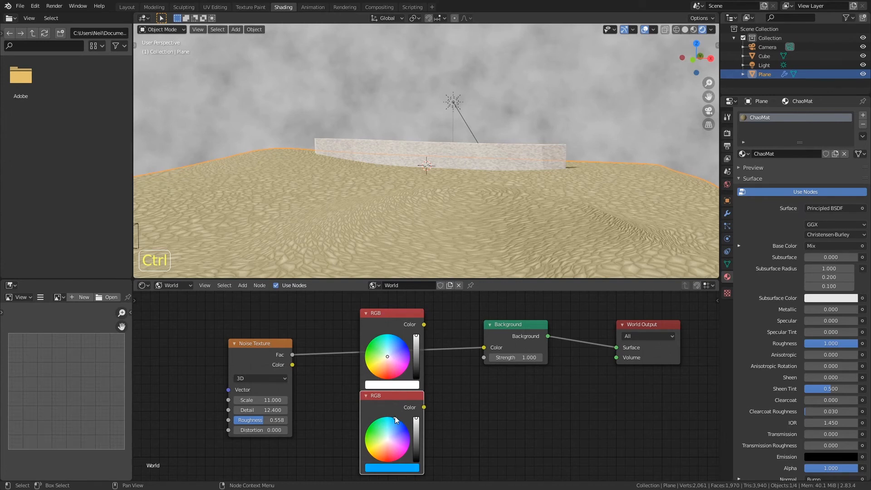
Step: Move the Noise Texture and both RGB nodes away from the Background to make room for another node
{"action": "left_click_drag", "start_coordinate": [254, 349], "coordinate": [205, 359]}
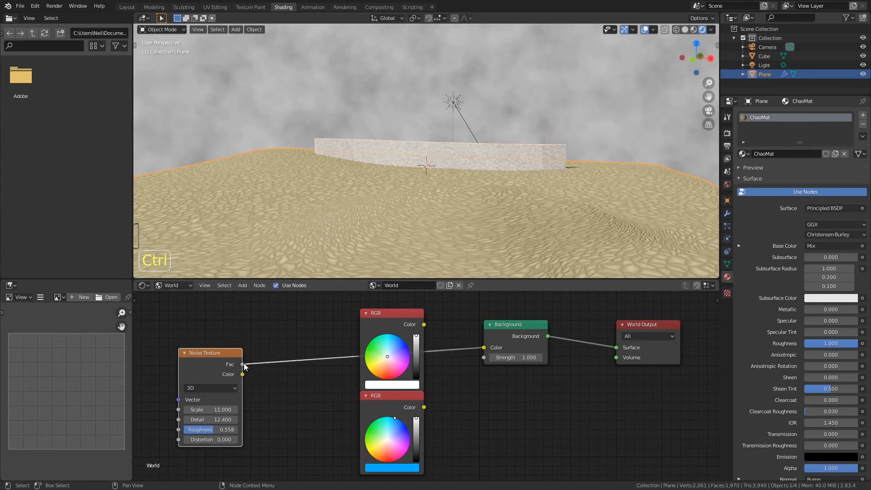
{"action": "key", "text": "b"}
{"action": "left_click_drag", "start_coordinate": [394, 310], "coordinate": [371, 315]}
{"action": "left_click_drag", "start_coordinate": [384, 394], "coordinate": [307, 426]}
{"action": "left_click_drag", "start_coordinate": [373, 315], "coordinate": [334, 324]}
Step: Add a MixRGB node and connect the white RGB node to its Color1 and the blue RGB node to its Color2
{"action": "key", "text": "shift+a"}
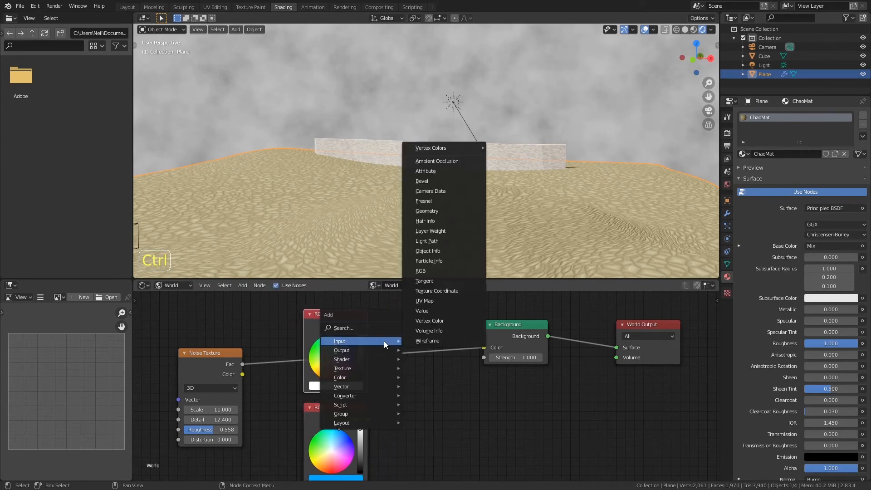
{"action": "mouse_move", "coordinate": [374, 377]}
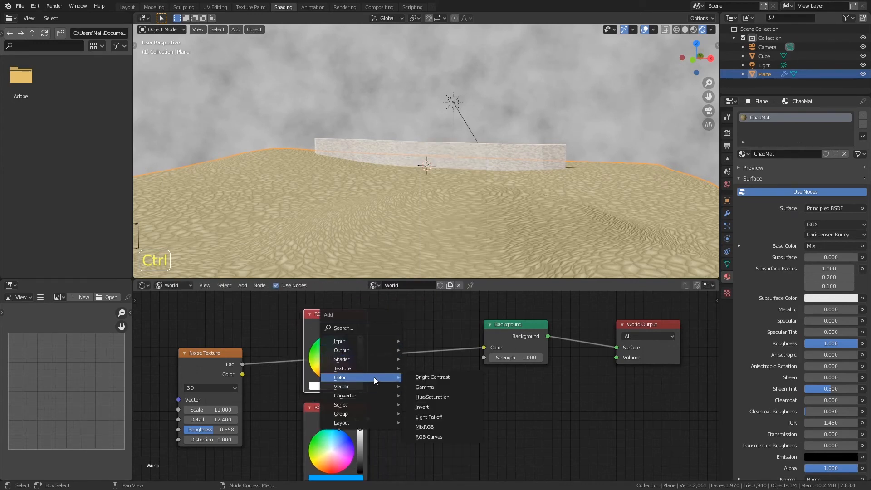
{"action": "left_click", "coordinate": [426, 427]}
{"action": "left_click_drag", "start_coordinate": [367, 324], "coordinate": [407, 436]}
{"action": "left_click_drag", "start_coordinate": [368, 419], "coordinate": [408, 446]}
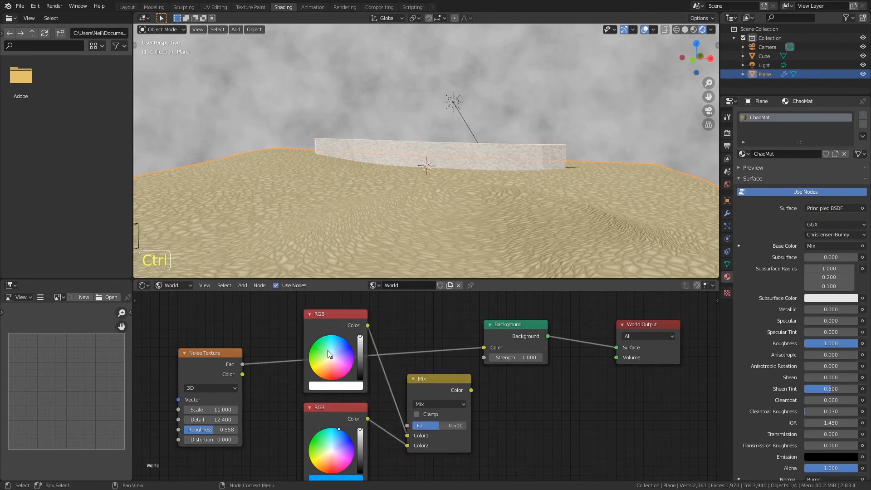
Step: Connect the Noise Texture's Fac output to the Mix node's Fac and the Mix's Color output to the Background's Color
{"action": "left_click_drag", "start_coordinate": [336, 325], "coordinate": [329, 332]}
{"action": "middle_click_drag", "start_coordinate": [386, 354], "coordinate": [375, 383], "text": "ctrl"}
{"action": "left_click_drag", "start_coordinate": [371, 353], "coordinate": [351, 416]}
{"action": "left_click_drag", "start_coordinate": [317, 374], "coordinate": [417, 411]}
{"action": "left_click_drag", "start_coordinate": [438, 383], "coordinate": [456, 360]}
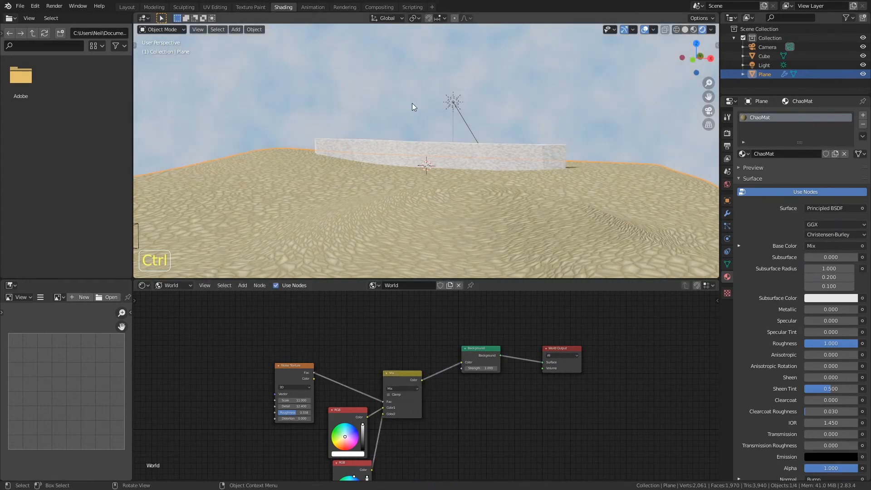
Step: Spread out the Noise Texture and the two RGB nodes, stacking the RGB nodes beside the Mix node
{"action": "left_click_drag", "start_coordinate": [292, 369], "coordinate": [180, 349]}
{"action": "left_click_drag", "start_coordinate": [342, 416], "coordinate": [306, 405]}
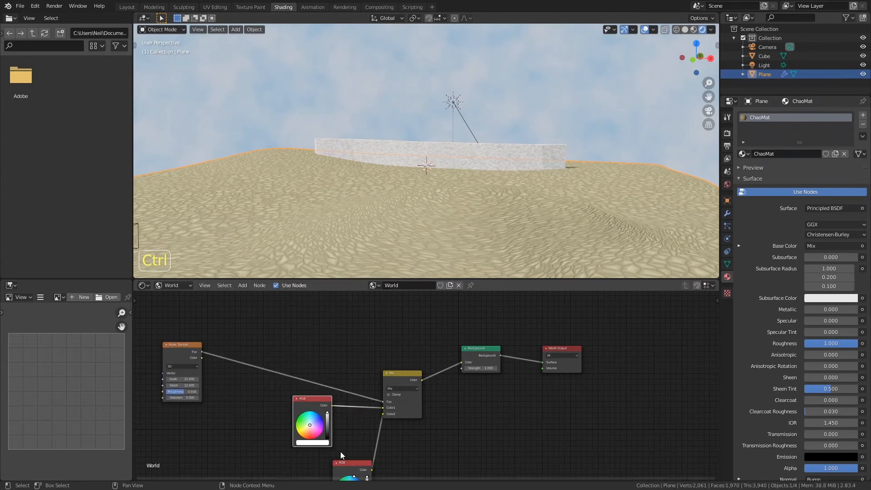
{"action": "left_click_drag", "start_coordinate": [364, 474], "coordinate": [324, 471]}
{"action": "key", "text": "Home"}
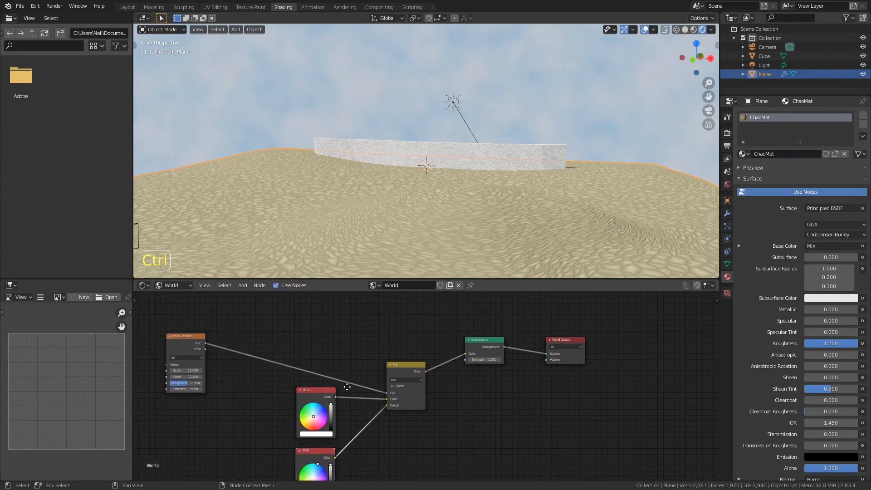
Step: Set the Noise Texture's Roughness to 0.583 and its Scale to 12
{"action": "scroll", "coordinate": [262, 393], "scroll_direction": "up", "scroll_amount": 2}
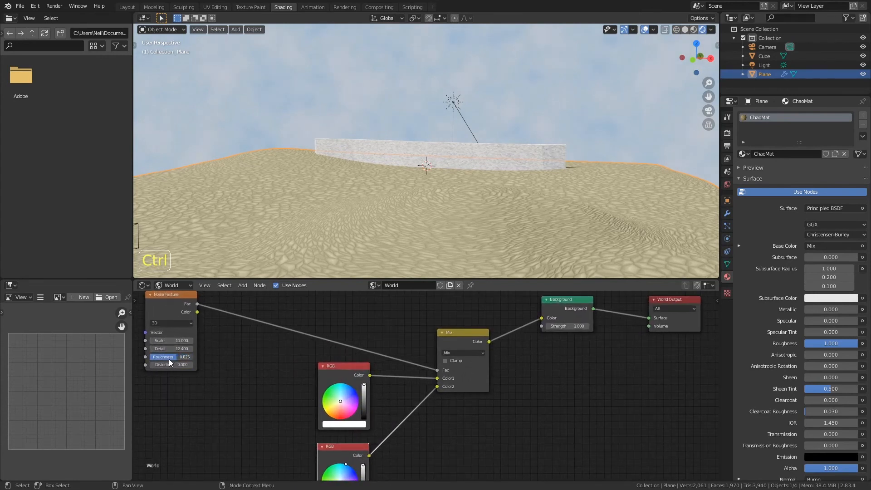
{"action": "left_click_drag", "start_coordinate": [177, 341], "coordinate": [182, 340], "text": "ctrl"}
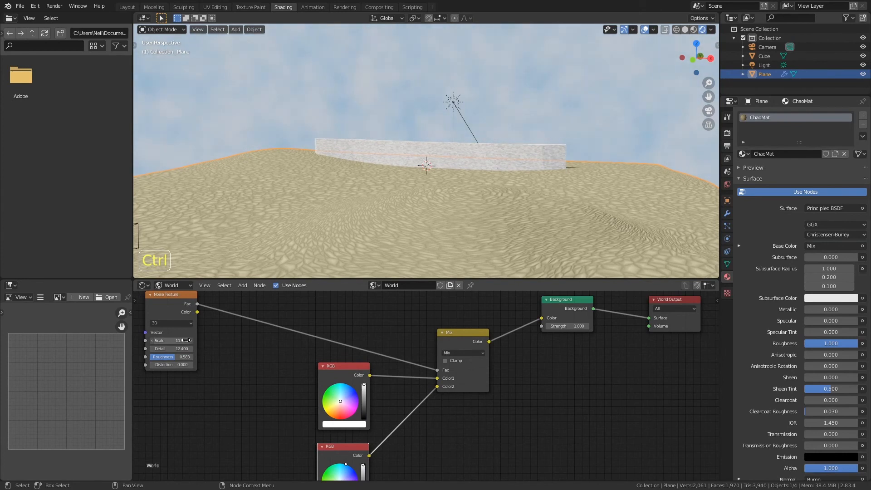
{"action": "middle_click_drag", "start_coordinate": [201, 336], "coordinate": [248, 365]}
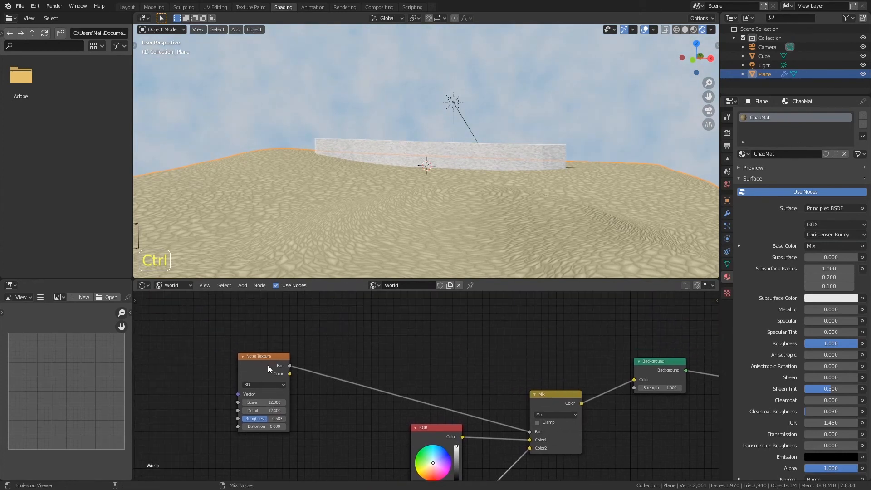
Step: Preview the Noise Texture alone, insert a ColorRamp after it and tighten the ramp's stops, with the white stop at 0.709
{"action": "left_click", "coordinate": [268, 363], "text": "ctrl+shift"}
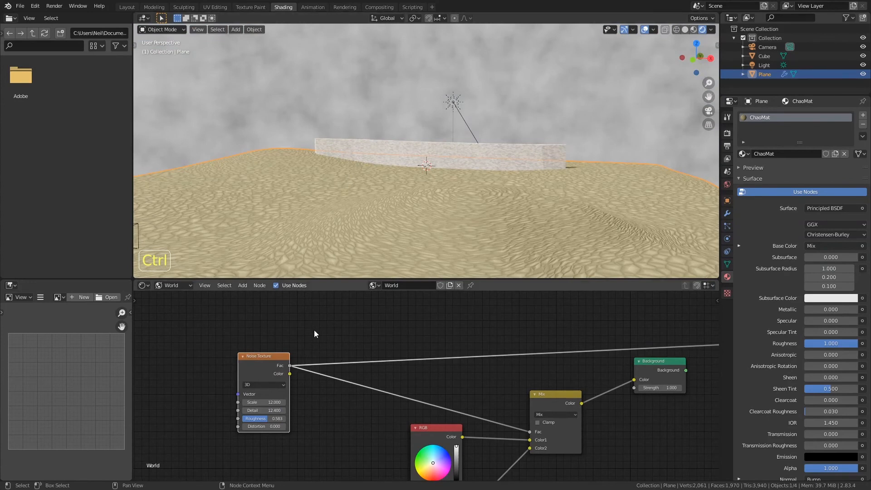
{"action": "key", "text": "shift+a"}
{"action": "mouse_move", "coordinate": [314, 334]}
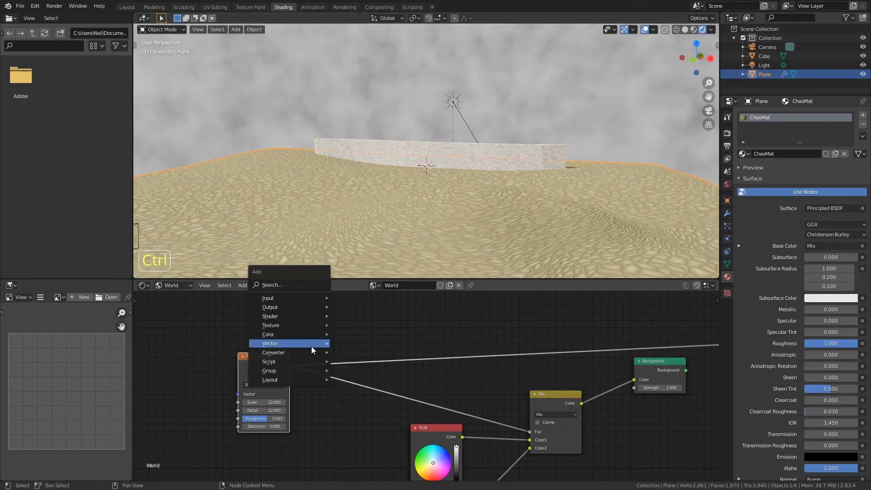
{"action": "mouse_move", "coordinate": [311, 352]}
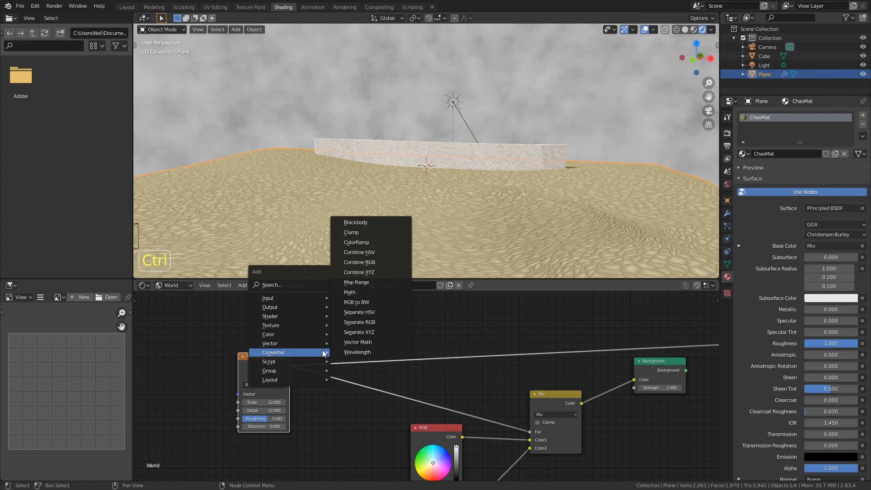
{"action": "left_click", "coordinate": [382, 243]}
{"action": "left_click", "coordinate": [334, 251]}
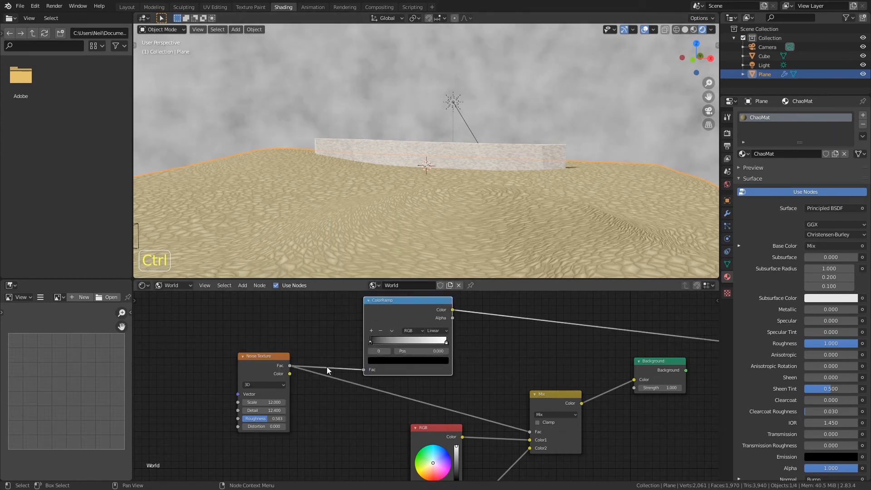
{"action": "left_click_drag", "start_coordinate": [374, 344], "coordinate": [430, 345]}
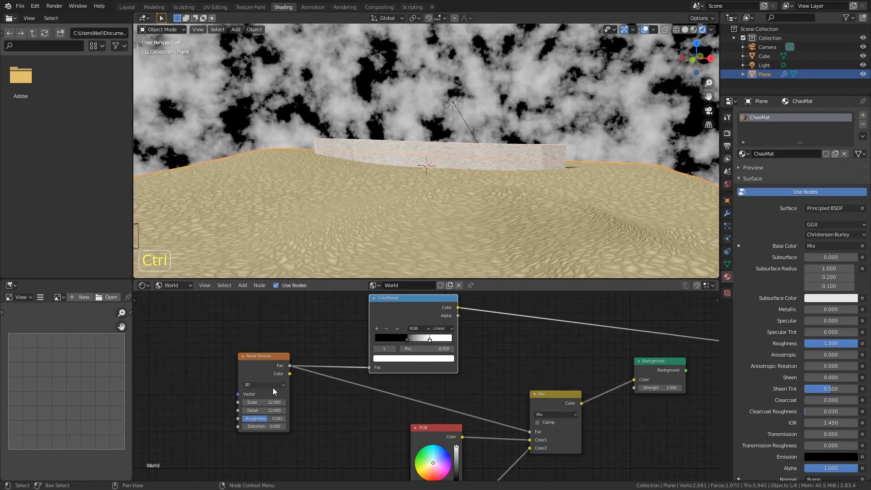
Step: Fine-tune the Noise Texture with a Scale of 11.8 and a Roughness of 0.517
{"action": "left_click_drag", "start_coordinate": [268, 404], "coordinate": [276, 426]}
{"action": "left_click", "coordinate": [277, 427]}
{"action": "type", "text": "-0.5"}
{"action": "key", "text": "Return"}
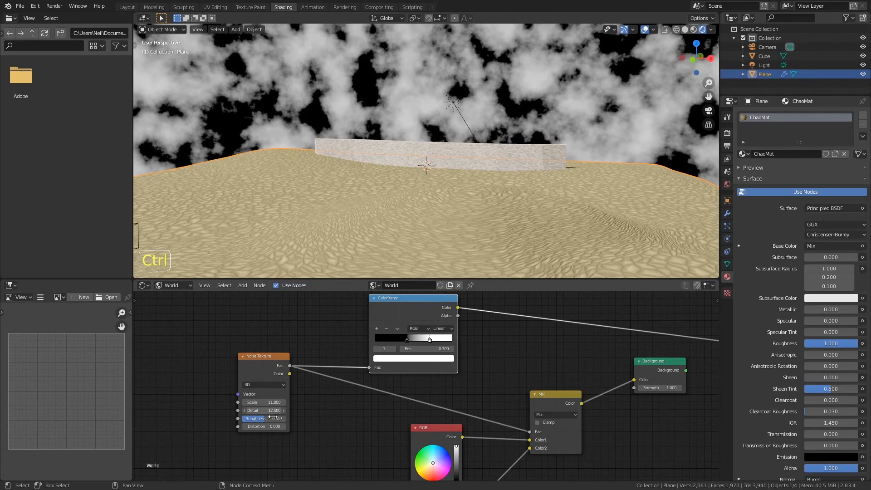
Step: Reposition the Noise Texture and ColorRamp nodes, and move the ramp's black stop to 0.555 to leave only scattered clouds
{"action": "left_click_drag", "start_coordinate": [258, 358], "coordinate": [196, 361]}
{"action": "left_click_drag", "start_coordinate": [397, 299], "coordinate": [305, 301]}
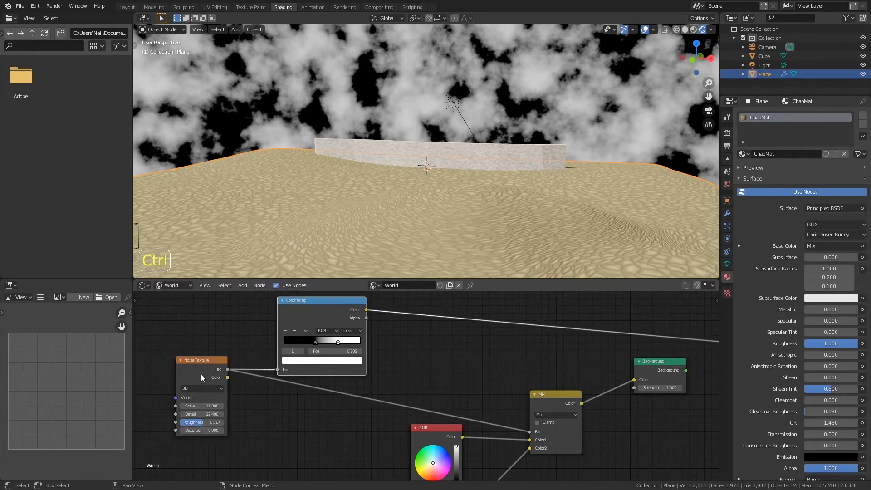
{"action": "mouse_move", "coordinate": [317, 343]}
{"action": "left_mouse_down"}
{"action": "mouse_move", "coordinate": [325, 345]}
{"action": "mouse_move", "coordinate": [291, 350]}
{"action": "mouse_move", "coordinate": [329, 350]}
{"action": "left_mouse_up"}
{"action": "left_click_drag", "start_coordinate": [319, 309], "coordinate": [273, 306]}
{"action": "left_click_drag", "start_coordinate": [286, 342], "coordinate": [283, 343]}
{"action": "mouse_move", "coordinate": [302, 272]}
{"action": "middle_mouse_down"}
{"action": "mouse_move", "coordinate": [421, 150]}
{"action": "mouse_move", "coordinate": [358, 147]}
{"action": "mouse_move", "coordinate": [311, 276]}
{"action": "middle_mouse_up"}
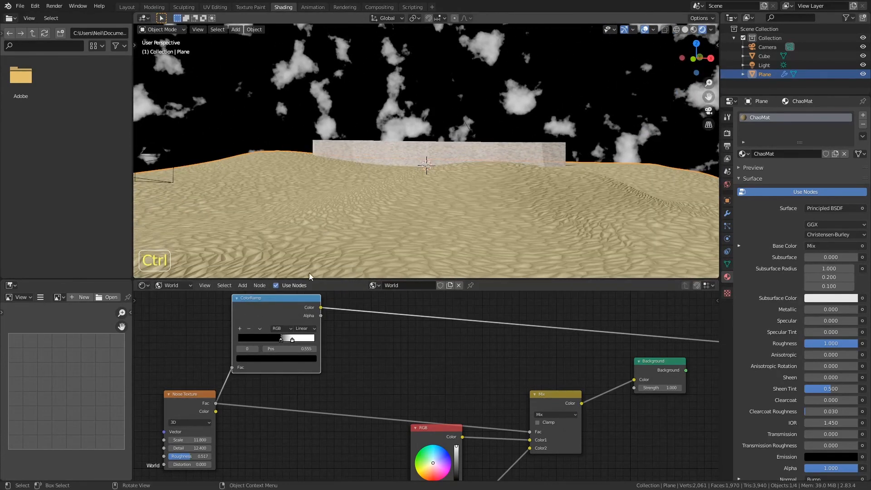
Step: Connect the ColorRamp's Color output to the Mix node's Fac in place of the noise, and preview the Background node
{"action": "middle_click_drag", "start_coordinate": [375, 362], "coordinate": [373, 334]}
{"action": "scroll", "coordinate": [370, 380], "scroll_direction": "down", "scroll_amount": 4}
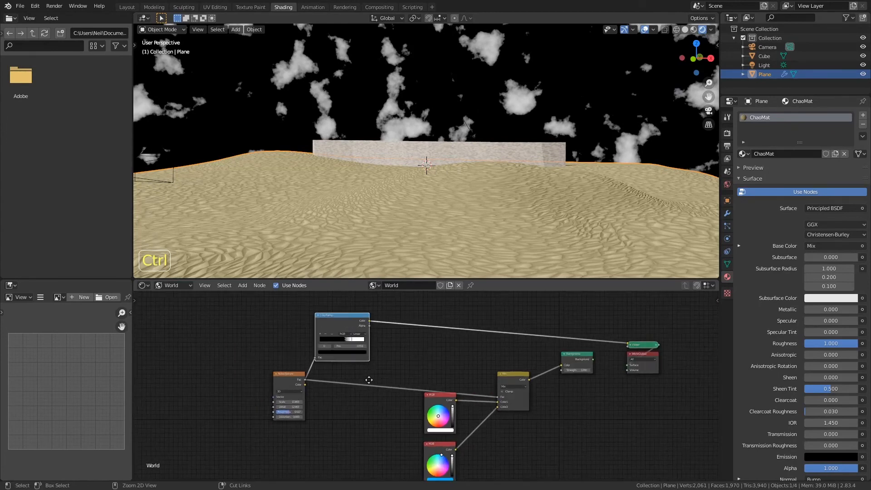
{"action": "left_click_drag", "start_coordinate": [381, 337], "coordinate": [389, 346]}
{"action": "left_click_drag", "start_coordinate": [392, 411], "coordinate": [466, 391]}
{"action": "left_click_drag", "start_coordinate": [384, 337], "coordinate": [459, 377]}
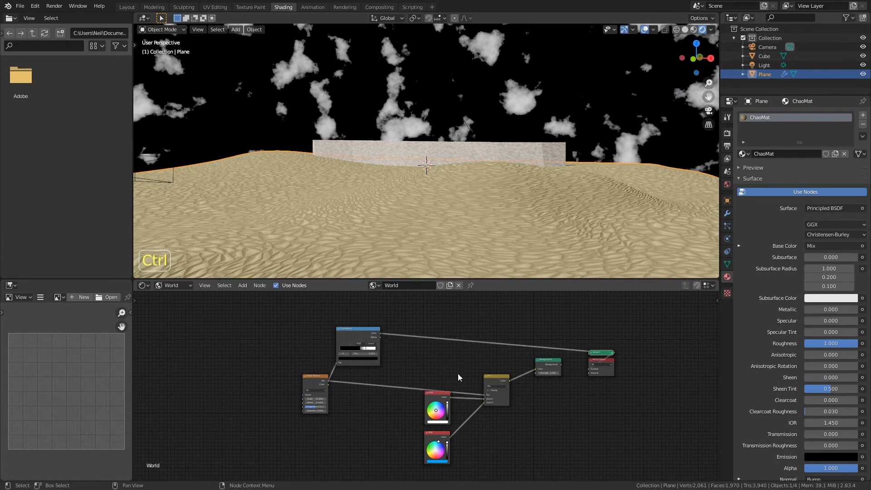
{"action": "left_click_drag", "start_coordinate": [381, 337], "coordinate": [483, 394]}
{"action": "left_click", "coordinate": [553, 368], "text": "ctrl+shift"}
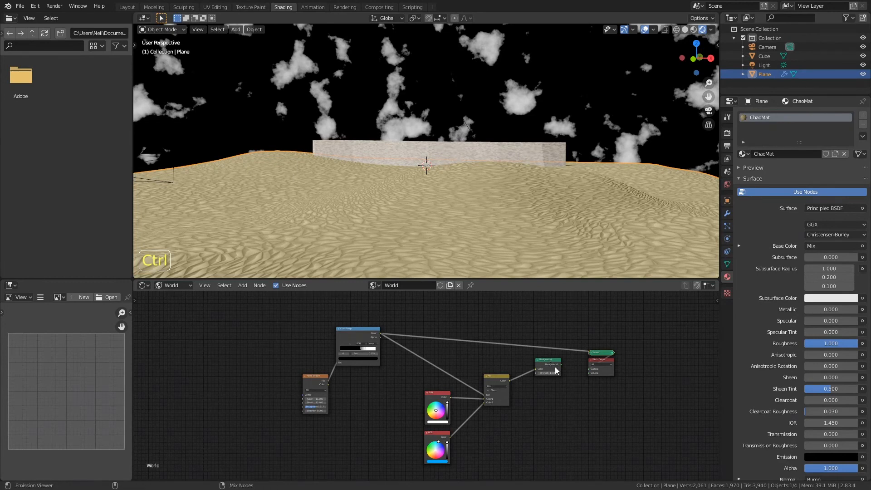
Step: Swap the white and blue RGB links between the Mix node's Color1 and Color2 inputs to get white clouds on blue
{"action": "middle_click_drag", "start_coordinate": [427, 170], "coordinate": [444, 162]}
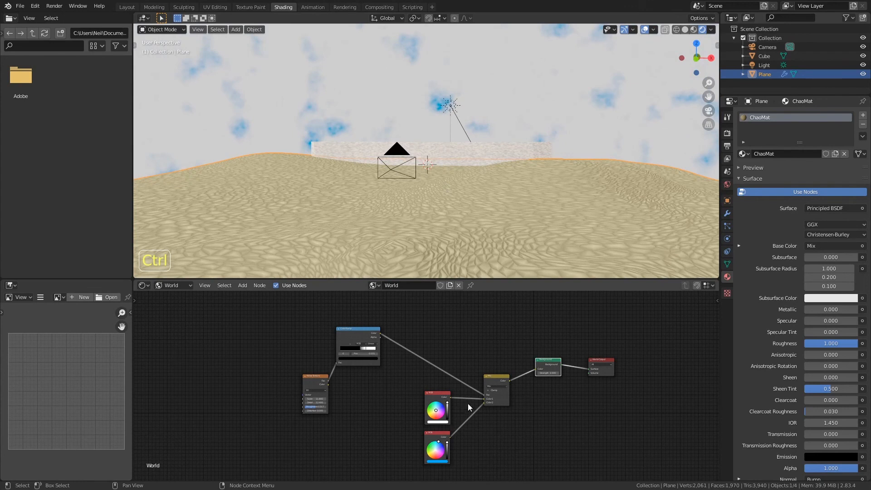
{"action": "left_click", "coordinate": [487, 399]}
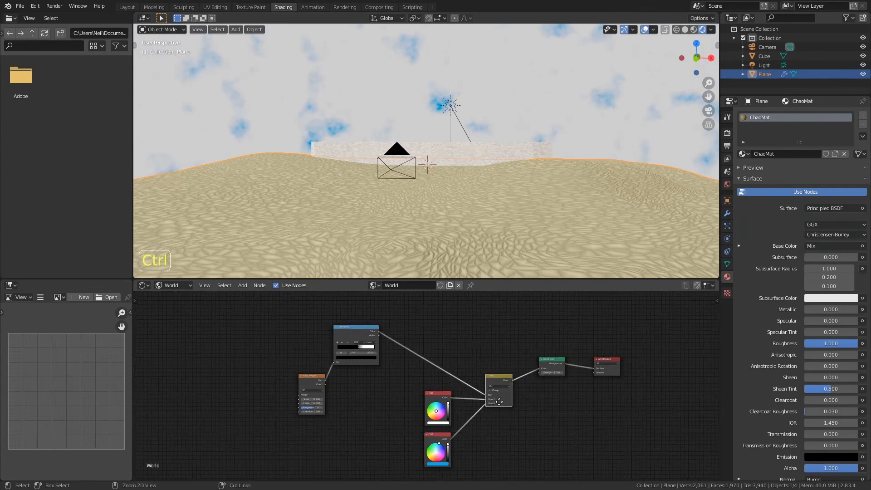
{"action": "middle_click_drag", "start_coordinate": [491, 395], "coordinate": [510, 363], "text": "ctrl"}
{"action": "left_click_drag", "start_coordinate": [511, 405], "coordinate": [510, 410]}
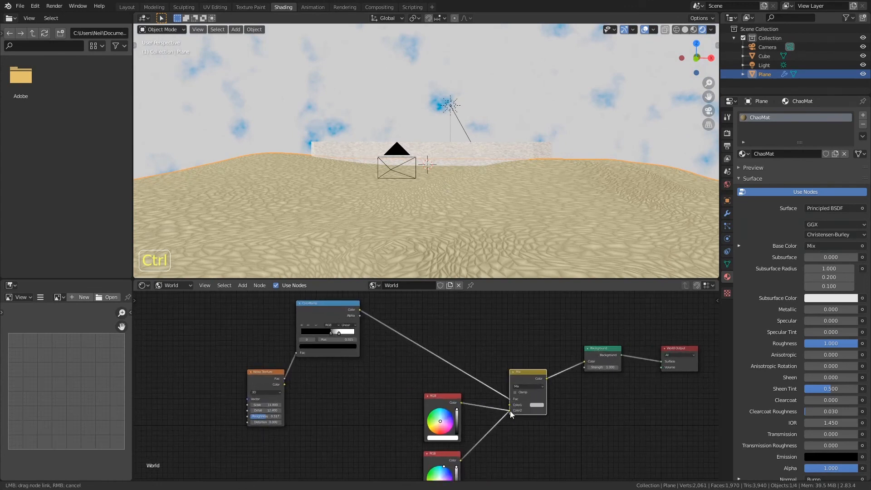
Step: Save PlanoMuralha.blend, inspecting the cloudy sky behind the wall from the camera view and from a free perspective
{"action": "key", "text": "ctrl+s"}
{"action": "key", "text": "KP_0"}
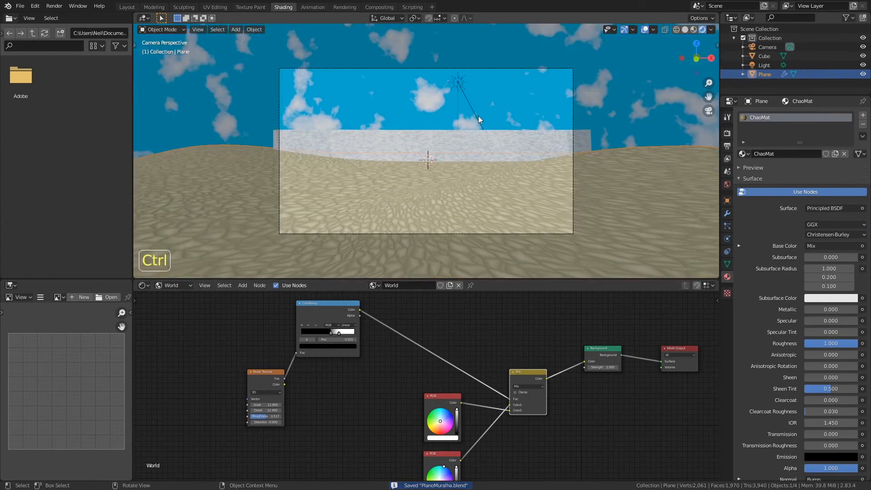
{"action": "middle_click_drag", "start_coordinate": [501, 146], "coordinate": [479, 121]}
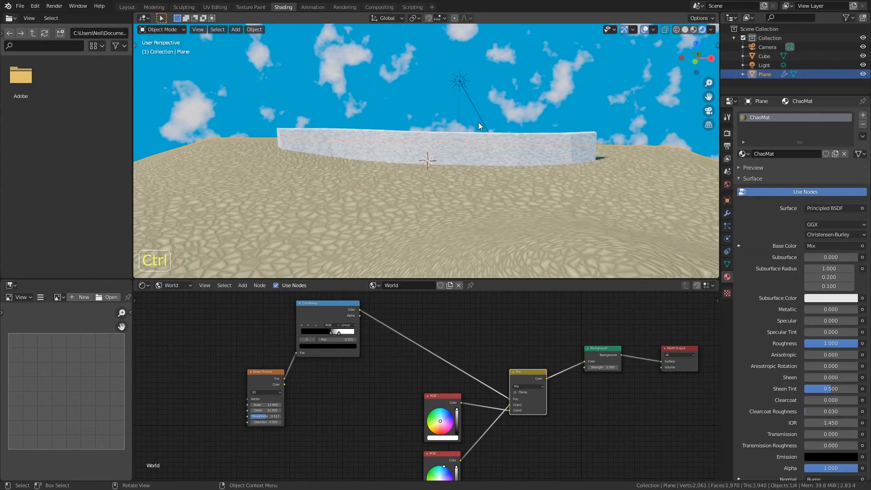
{"action": "key", "text": "ctrl+s"}
{"action": "key", "text": "ctrl+s"}
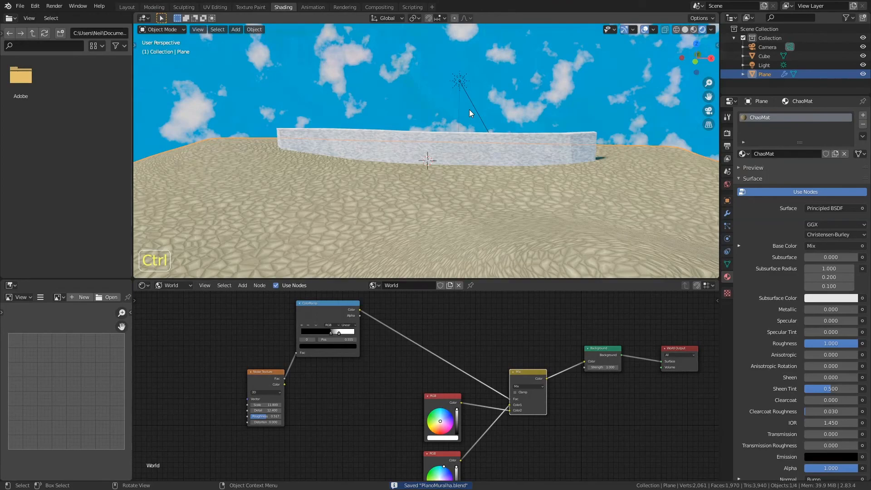